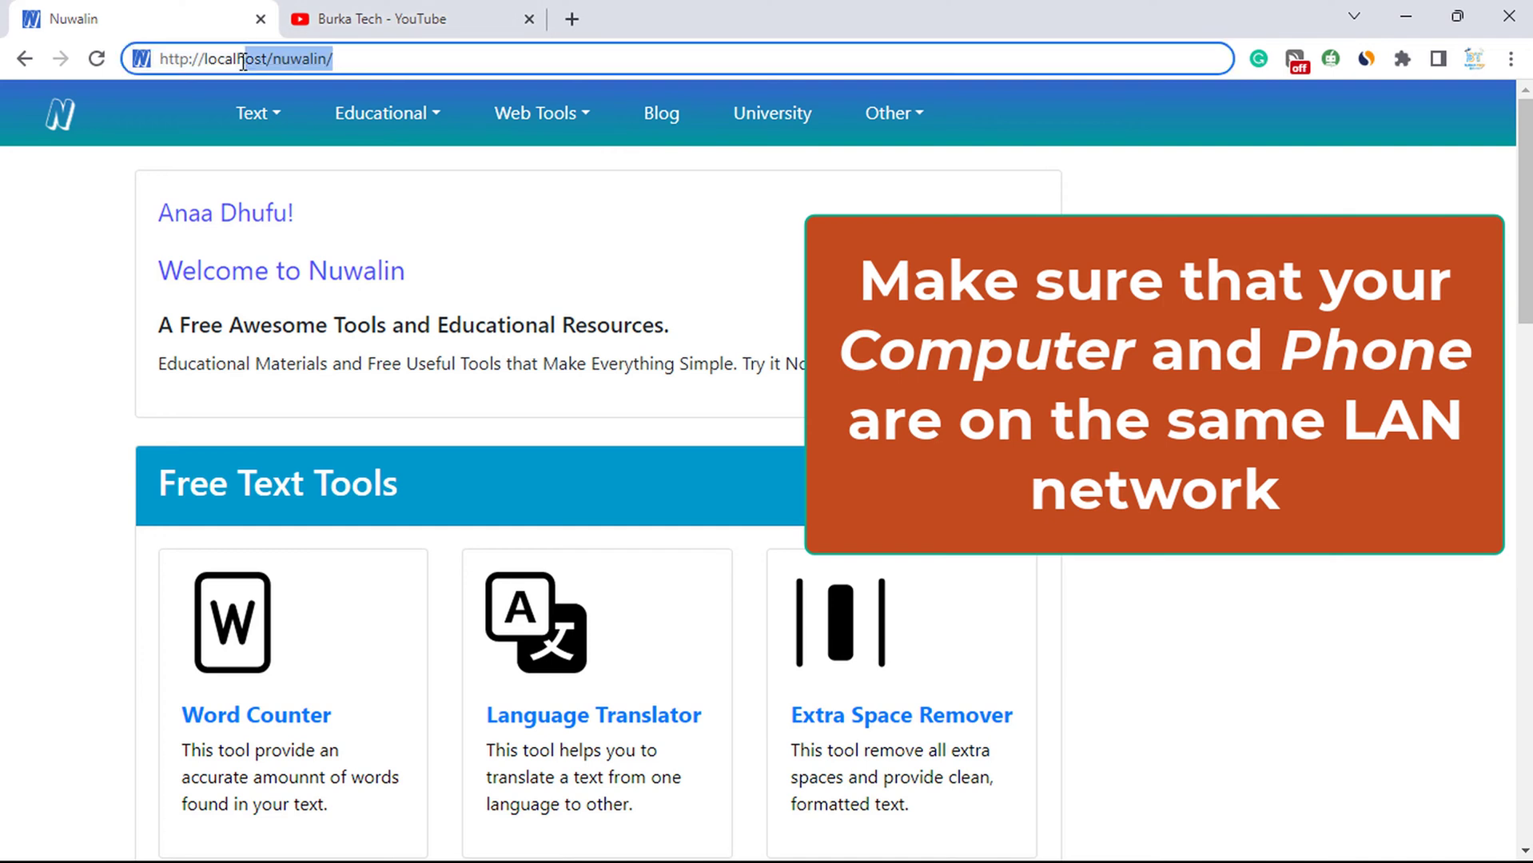
Step: Load the Nuwalin site's home page on localhost and look through its contents
left_click(116, 199)
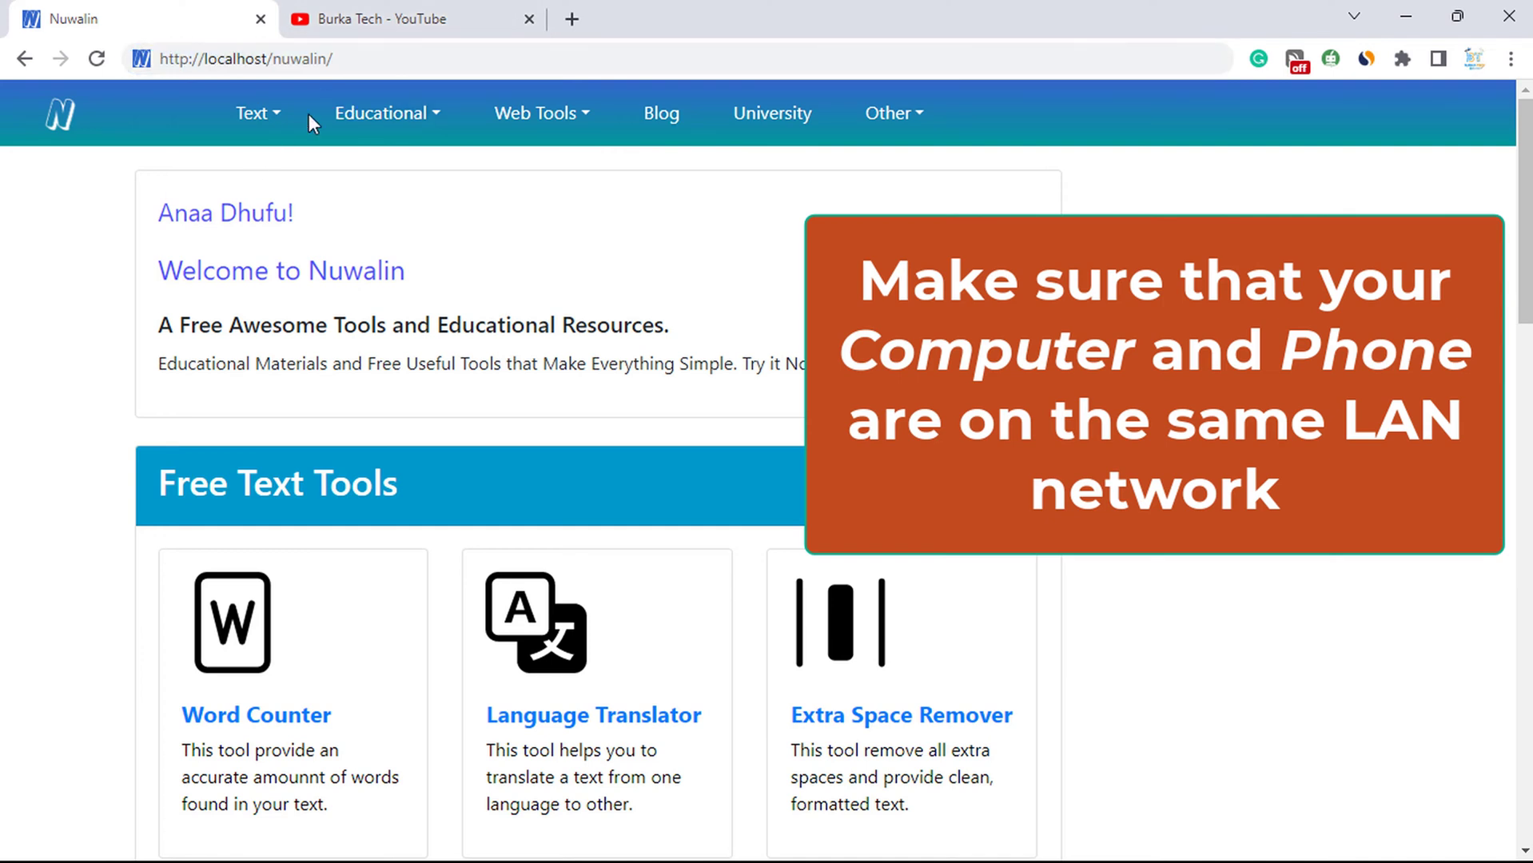
left_click(72, 116)
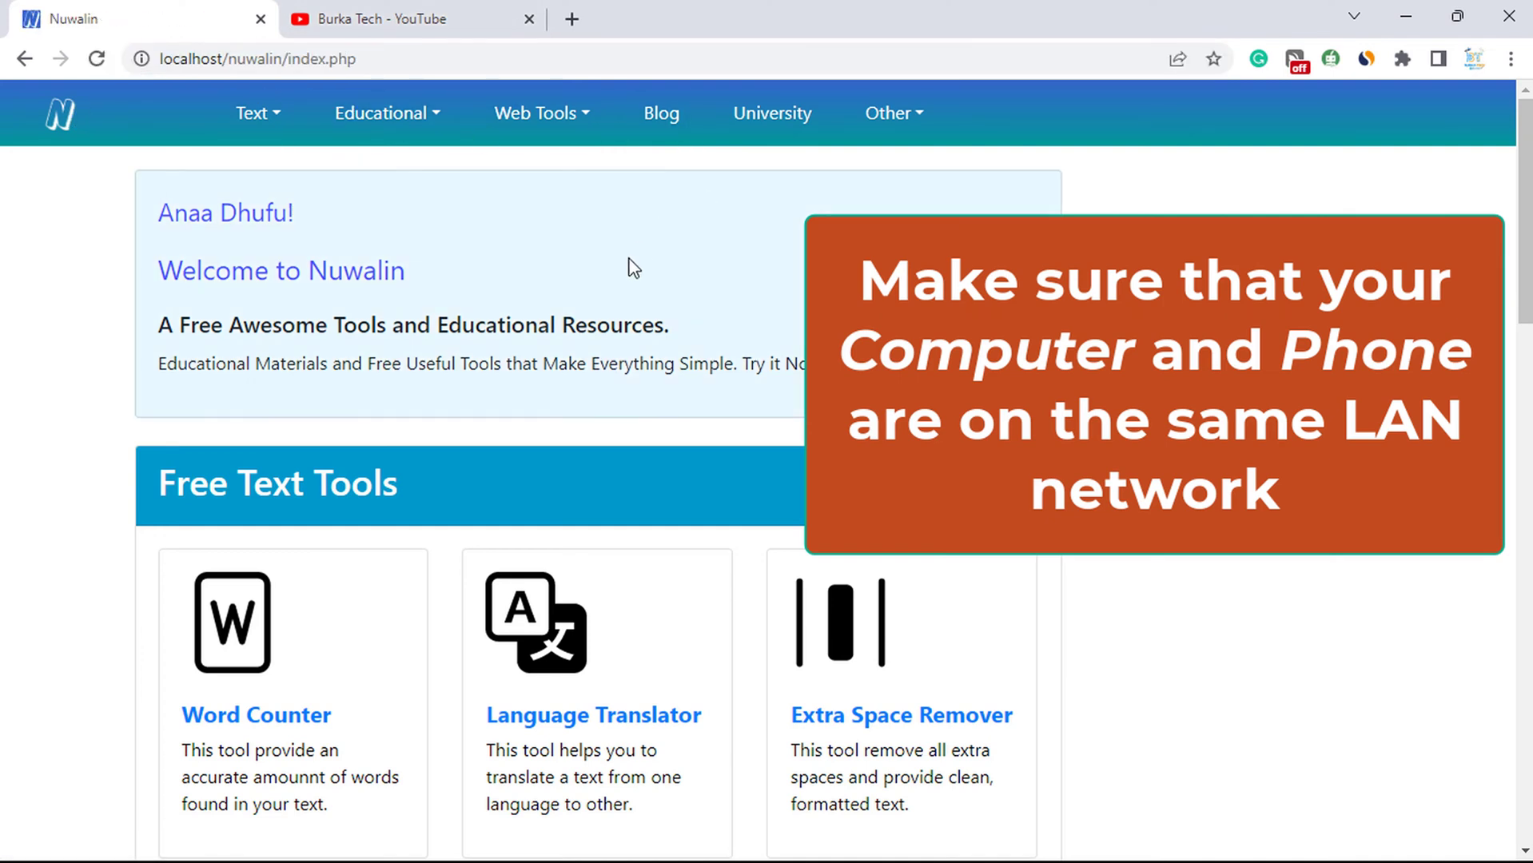
scroll(627, 263, "down", 8)
scroll(619, 253, "down", 8)
scroll(619, 254, "up", 20)
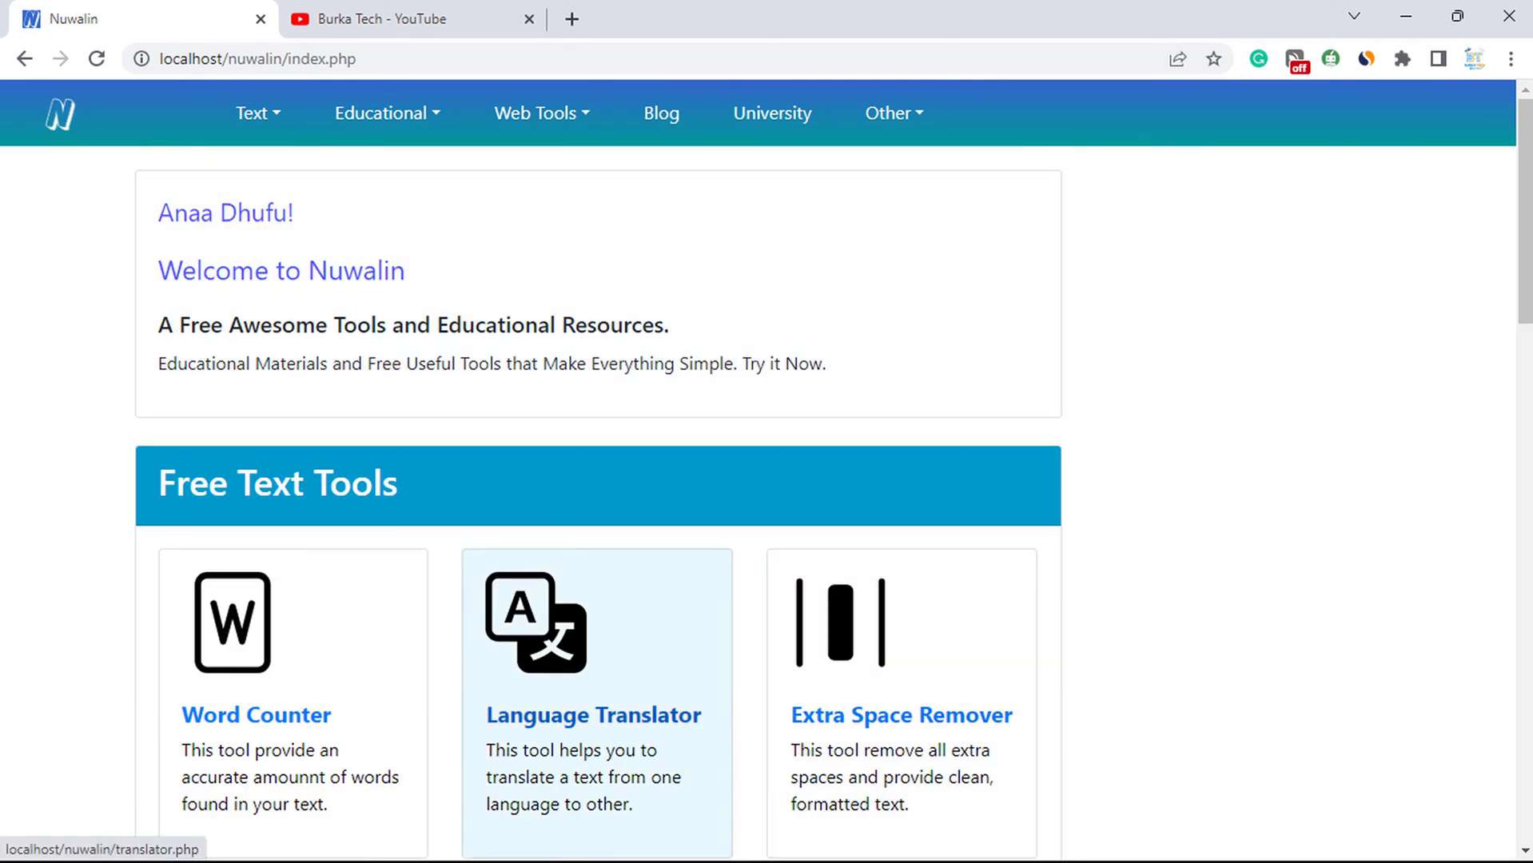
Step: Switch to the XAMPP Control Panel, open Apache's httpd.conf file and search it for "listen 80"
left_click(1401, 17)
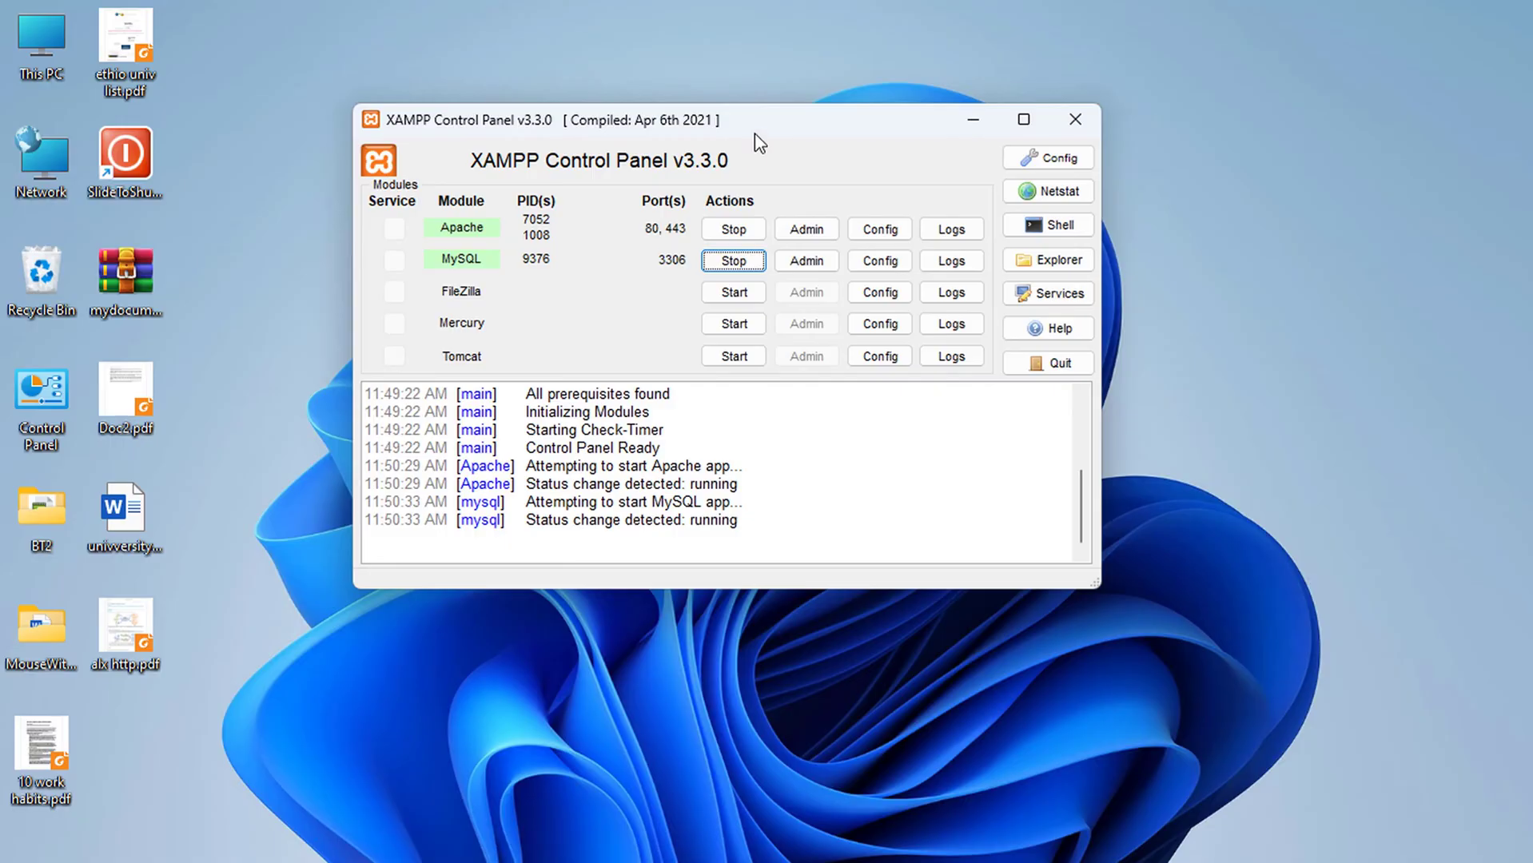
left_click_drag(791, 140, 828, 166)
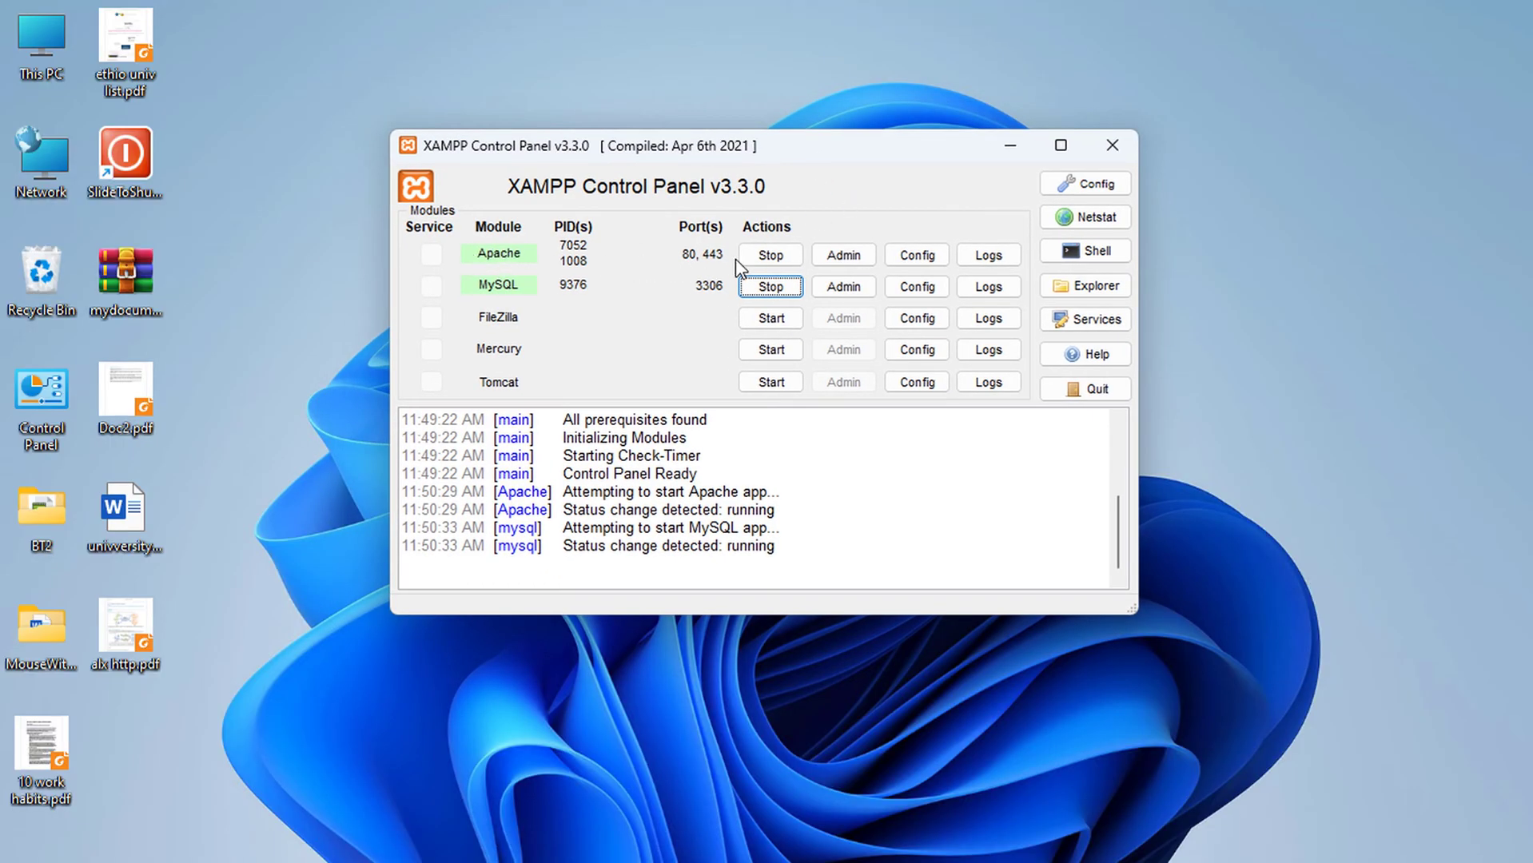
left_click(926, 262)
left_click(1024, 274)
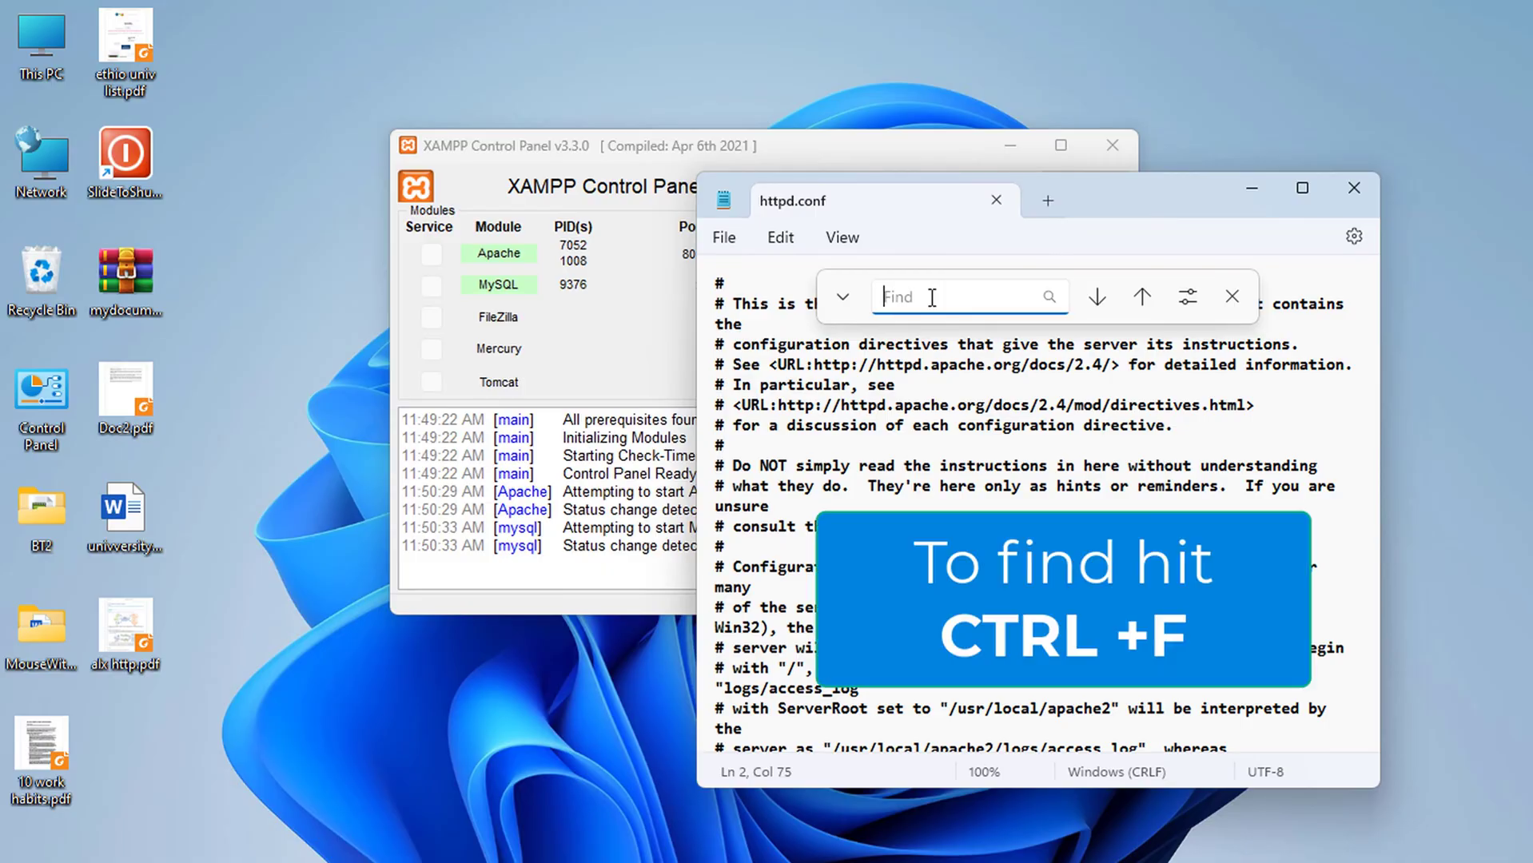
type("listen 80")
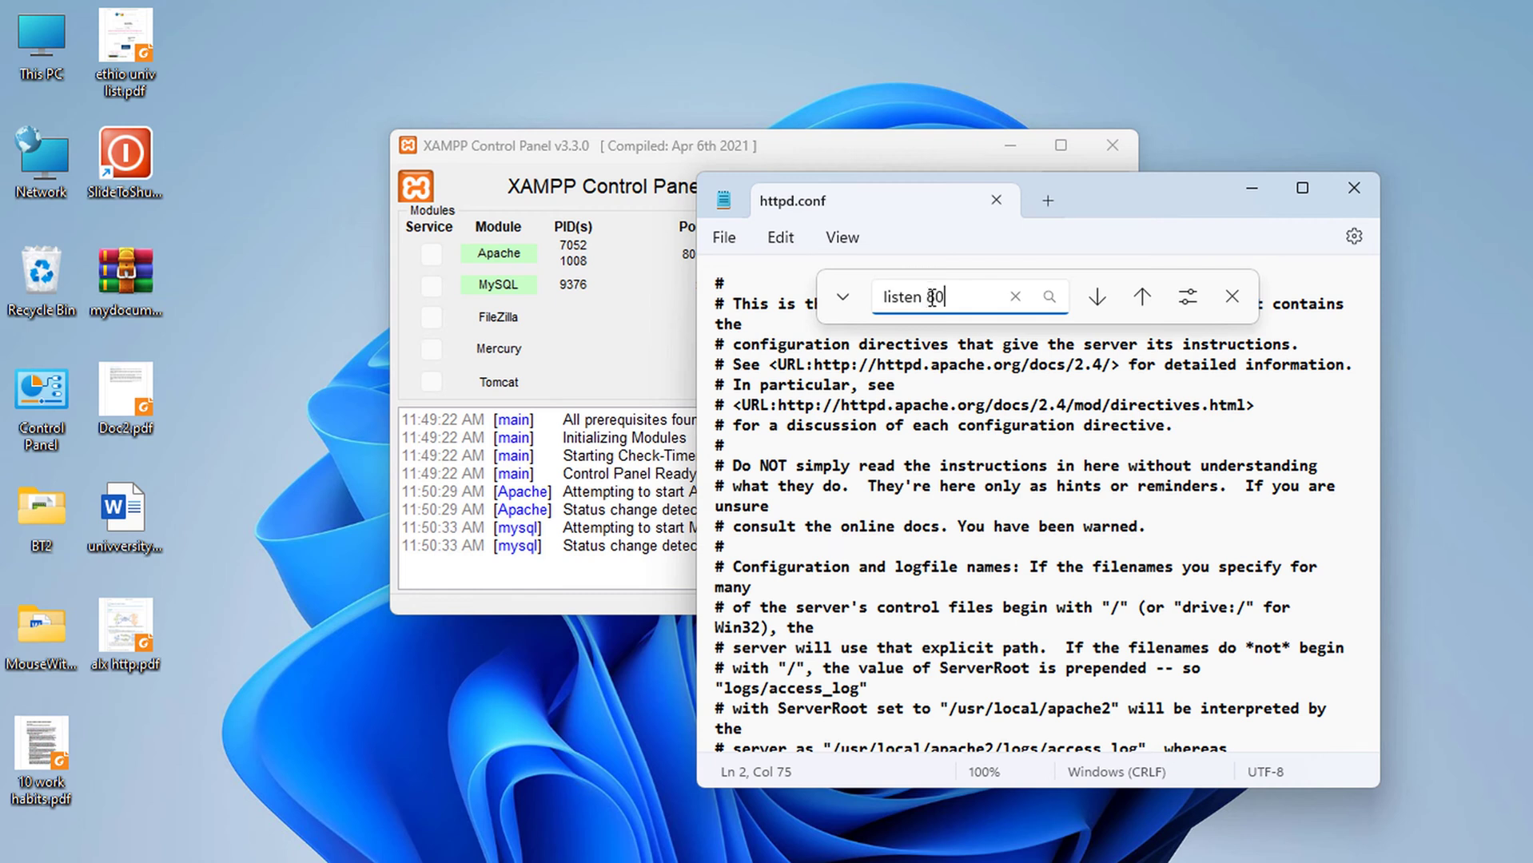
key("Return")
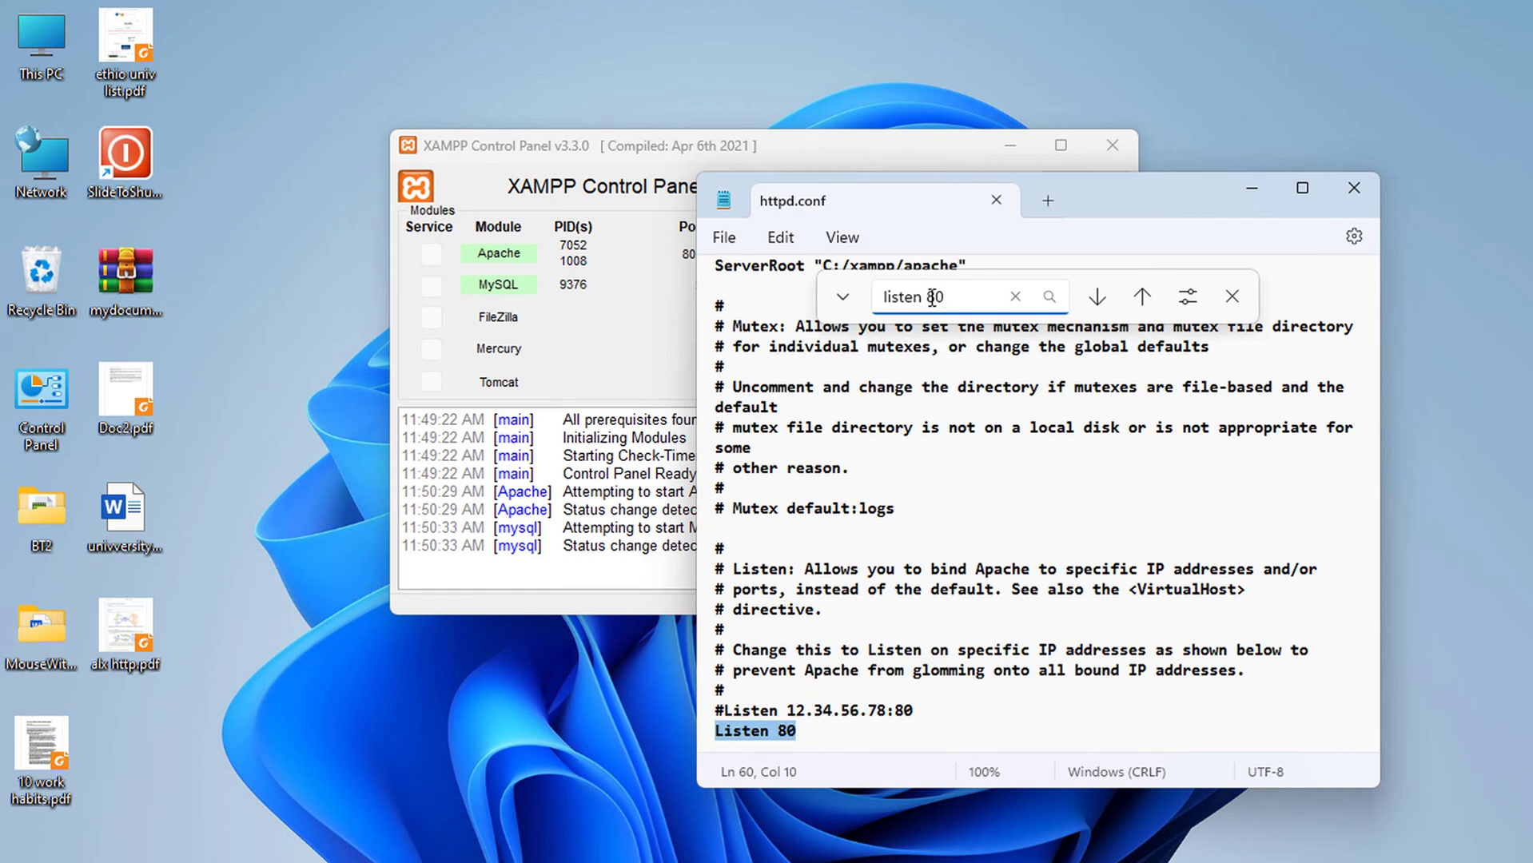
Step: Set the port to 8080 in both the commented and the active Listen lines of httpd.conf, then save and close the file
scroll(908, 491, "down", 3)
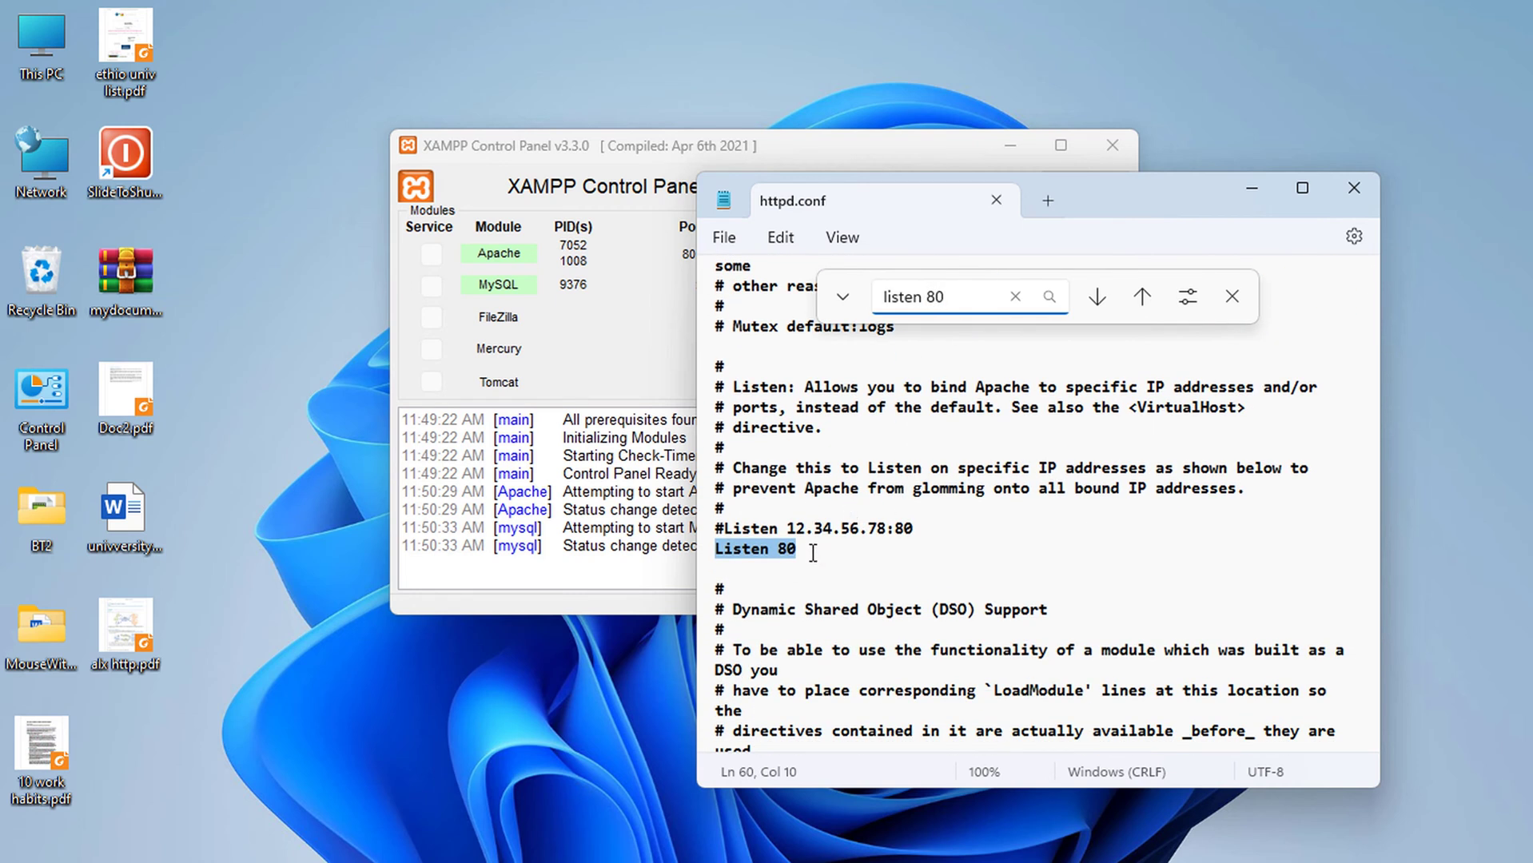
left_click(812, 551)
type("80")
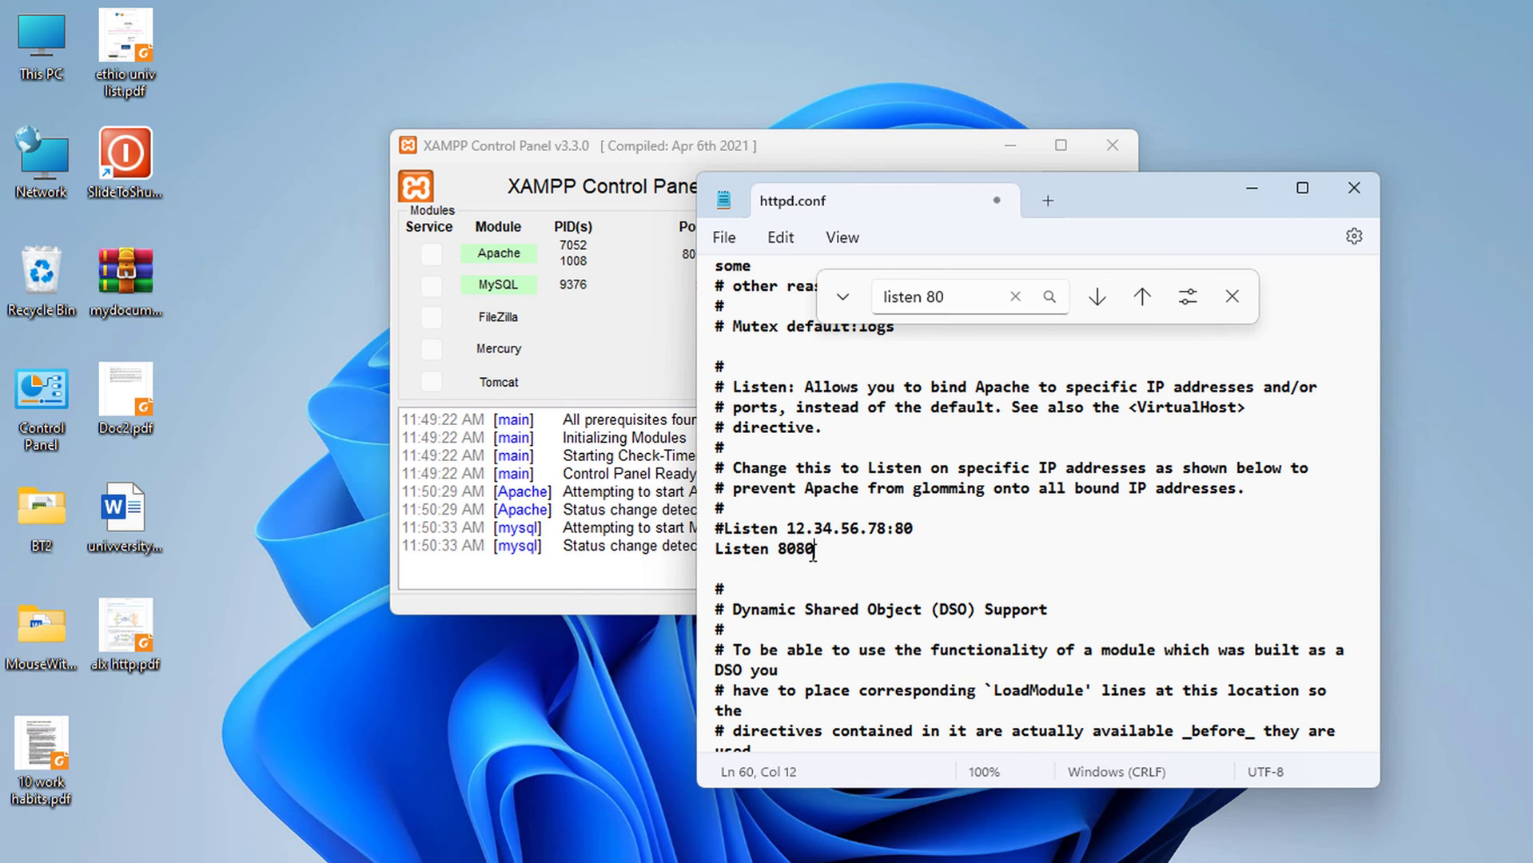
left_click(918, 531)
left_click(1015, 297)
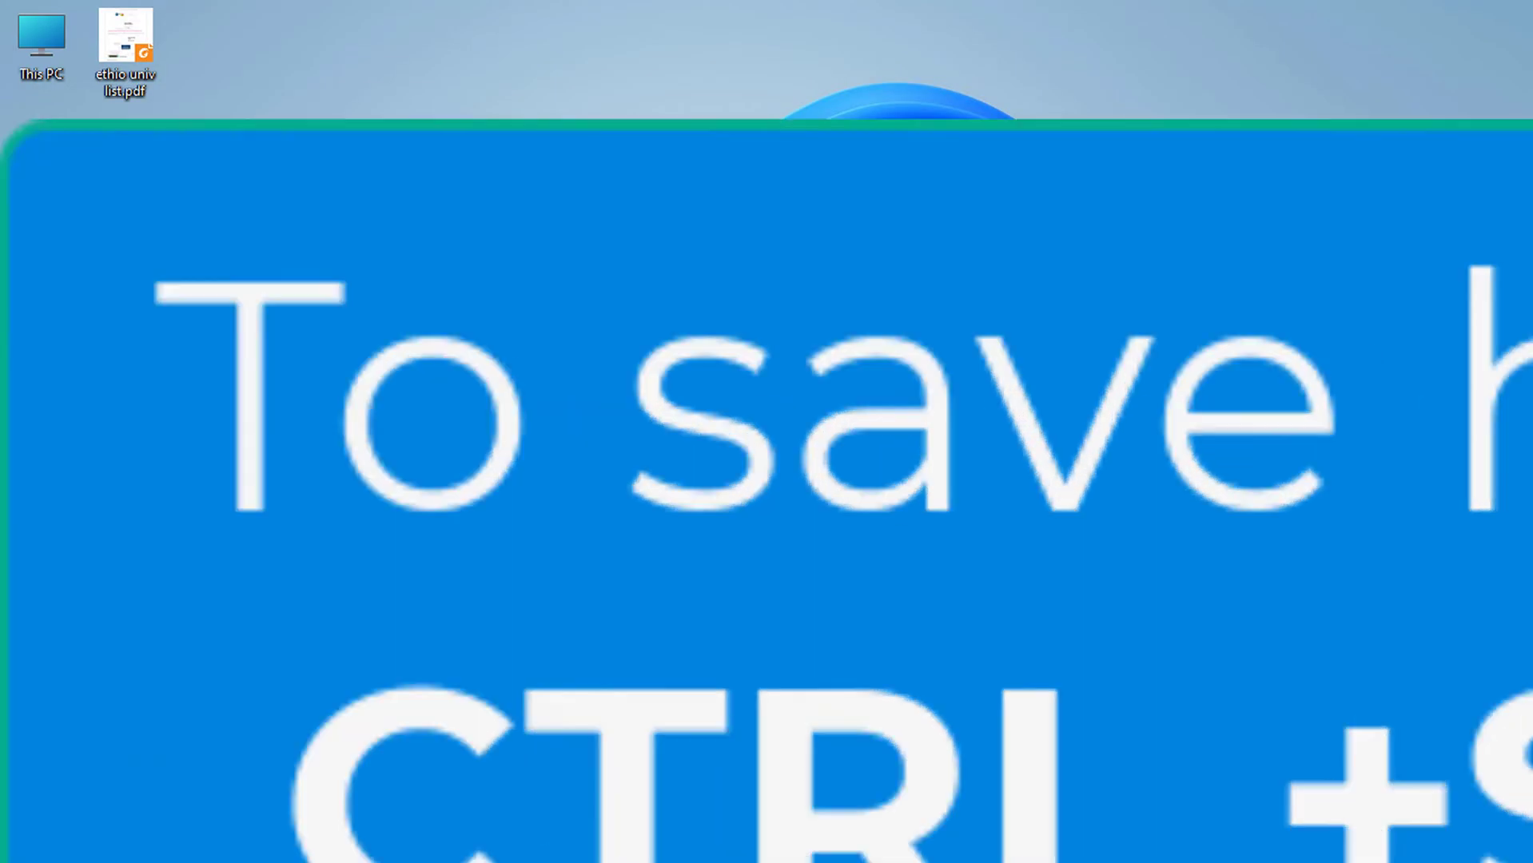
left_click(964, 433)
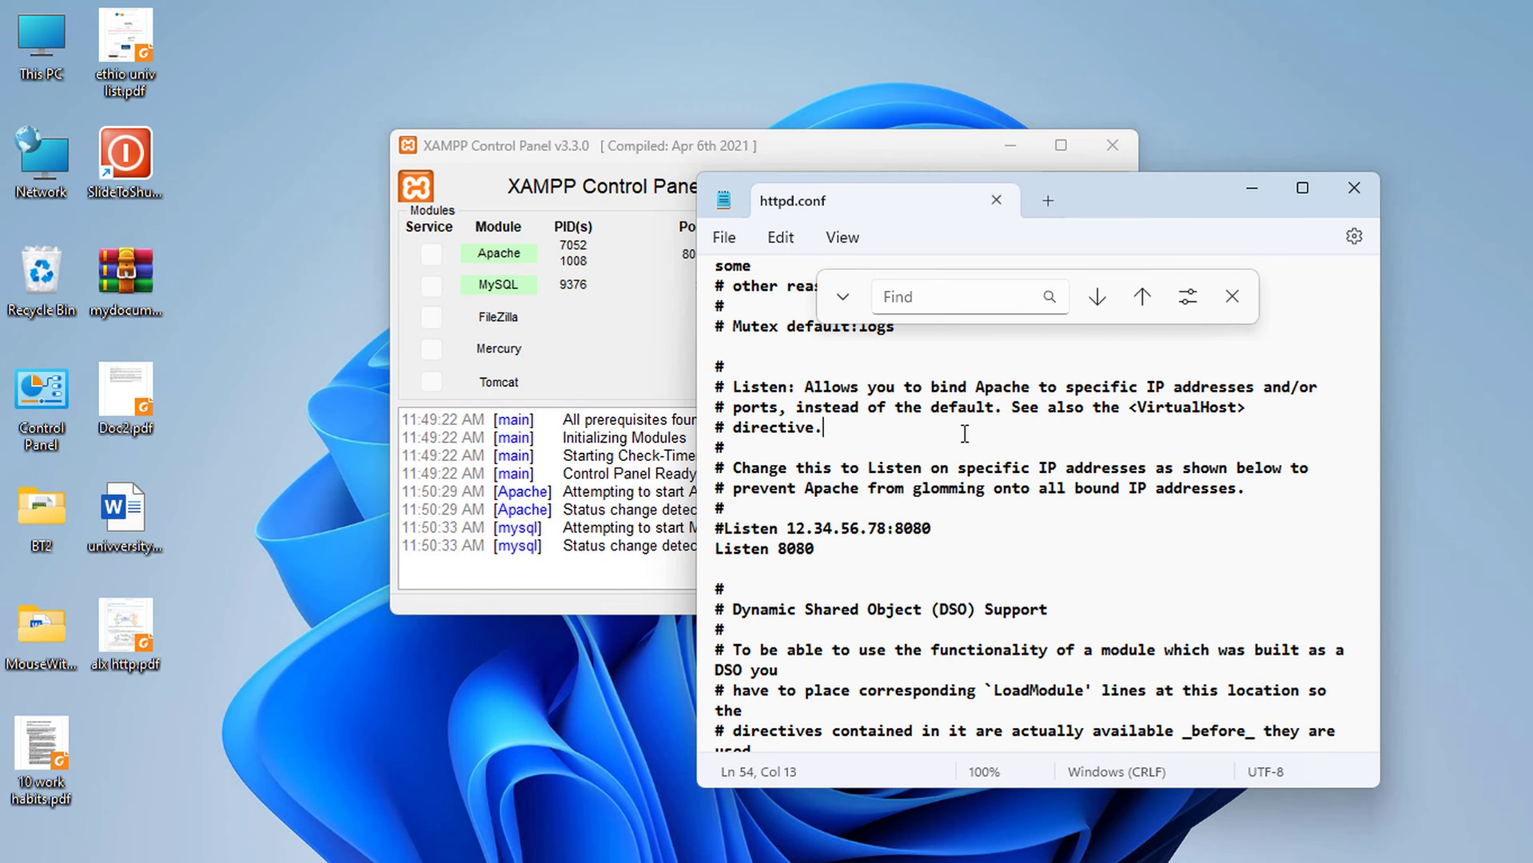
left_click(1354, 191)
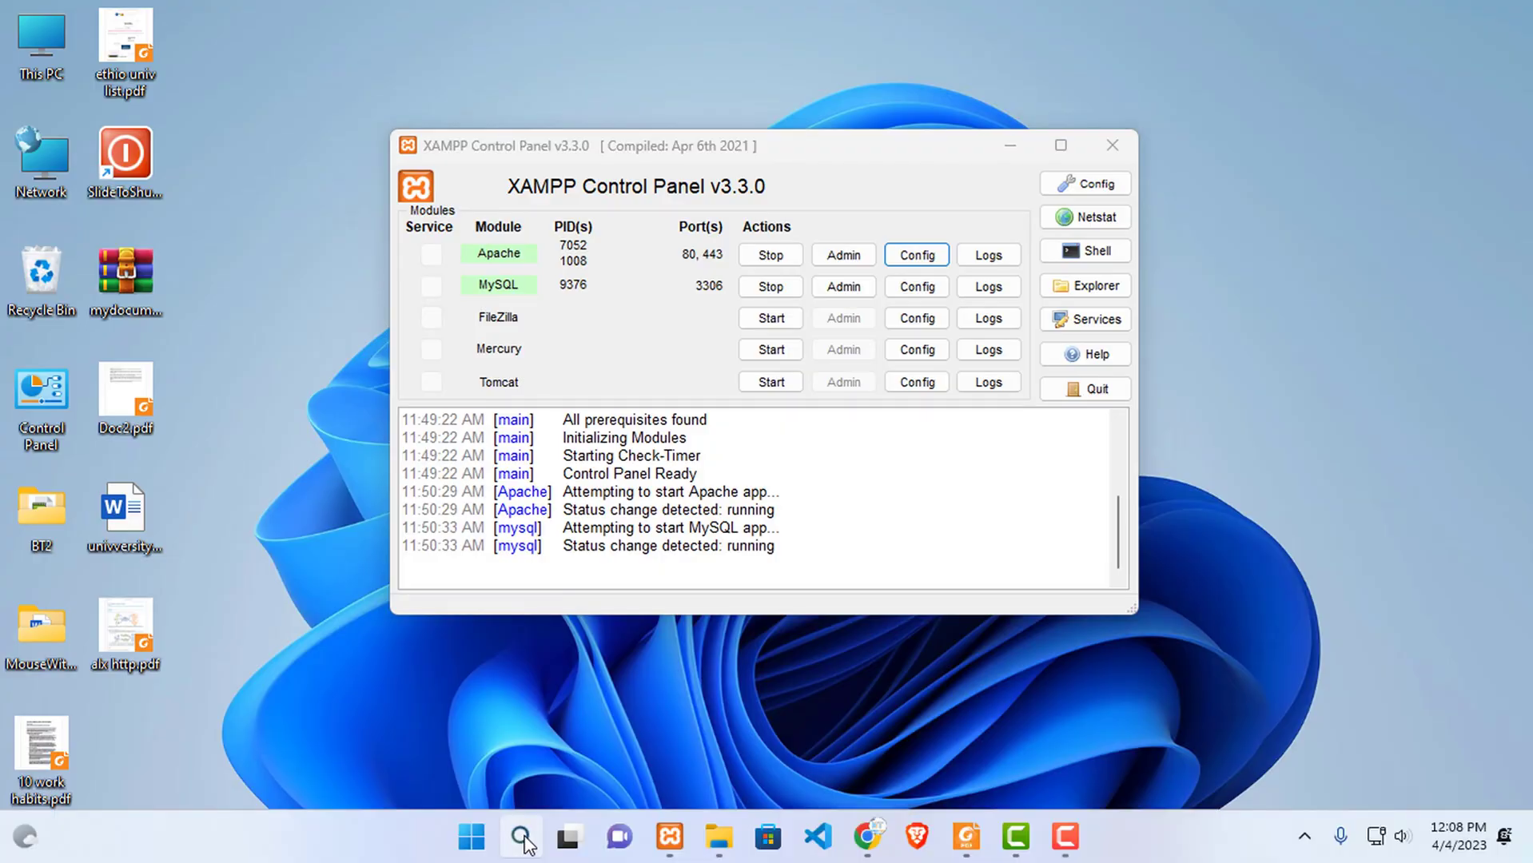
Step: Run ipconfig in a Command Prompt and copy the computer's IPv4 address
left_click(521, 836)
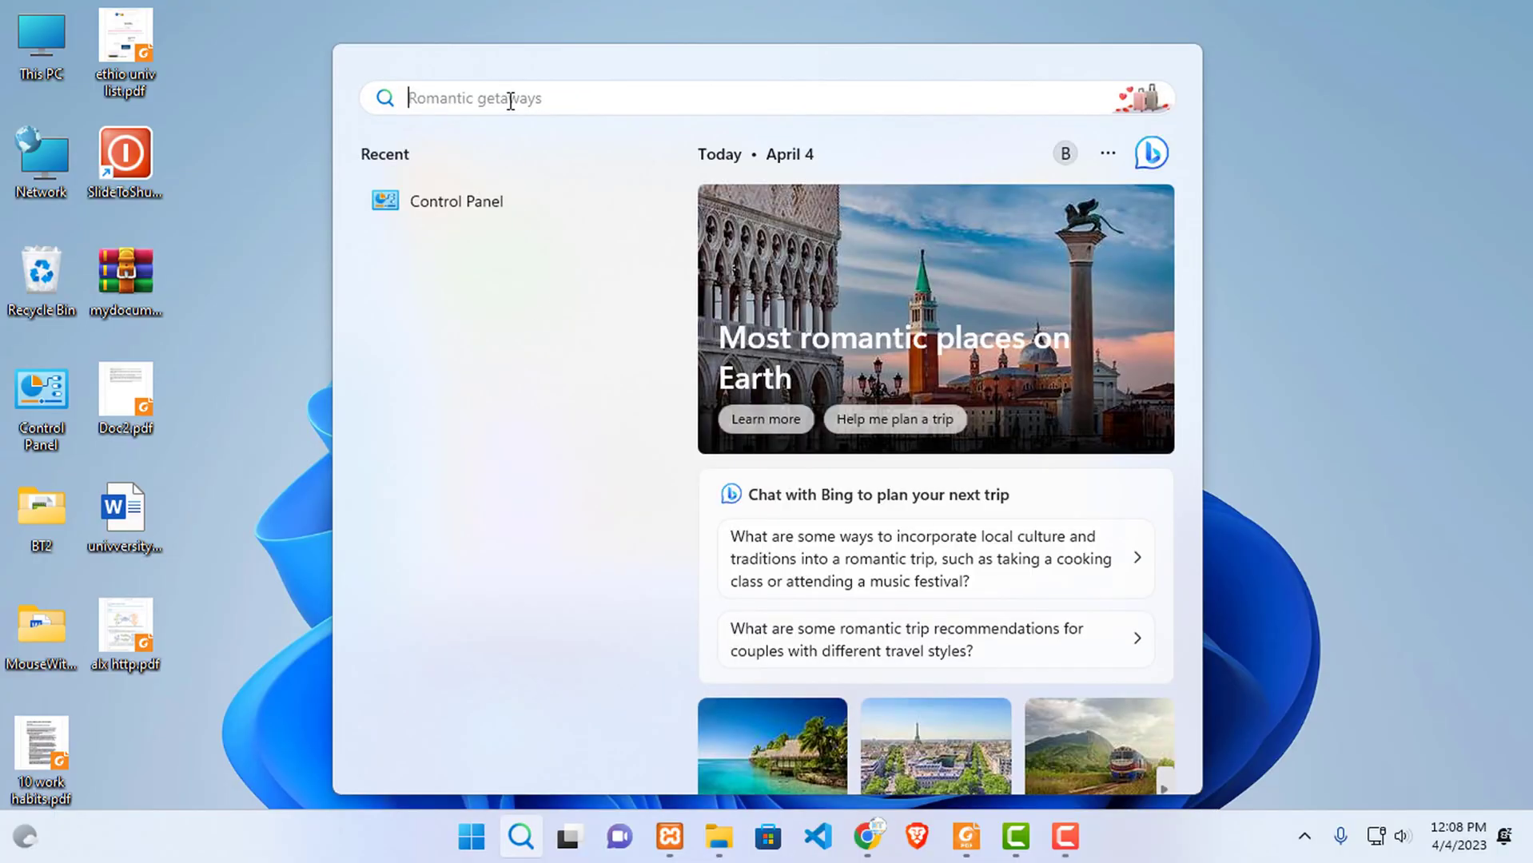
type("cmd")
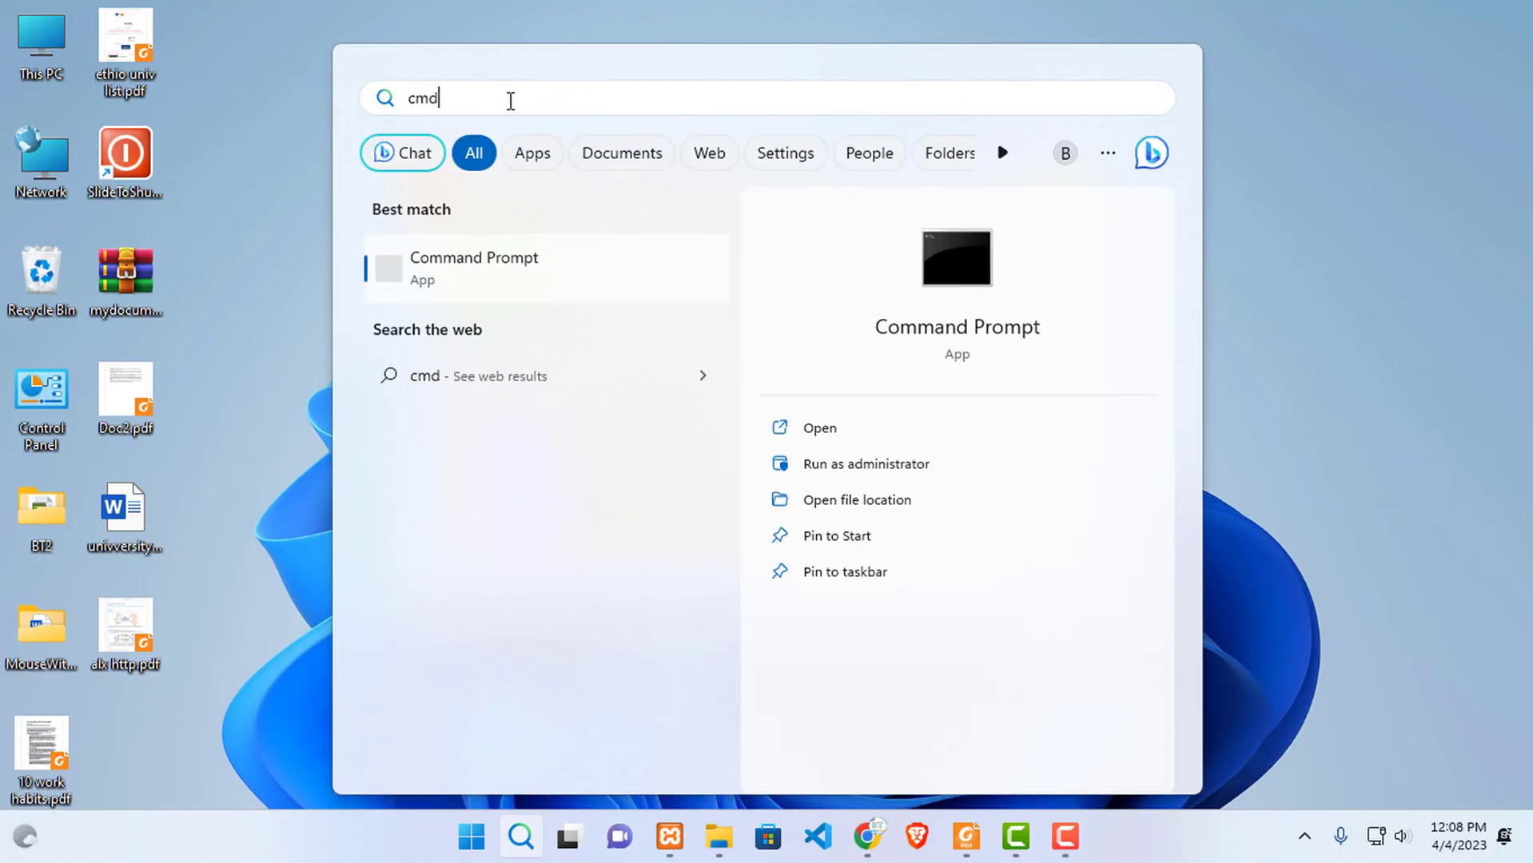
left_click(815, 433)
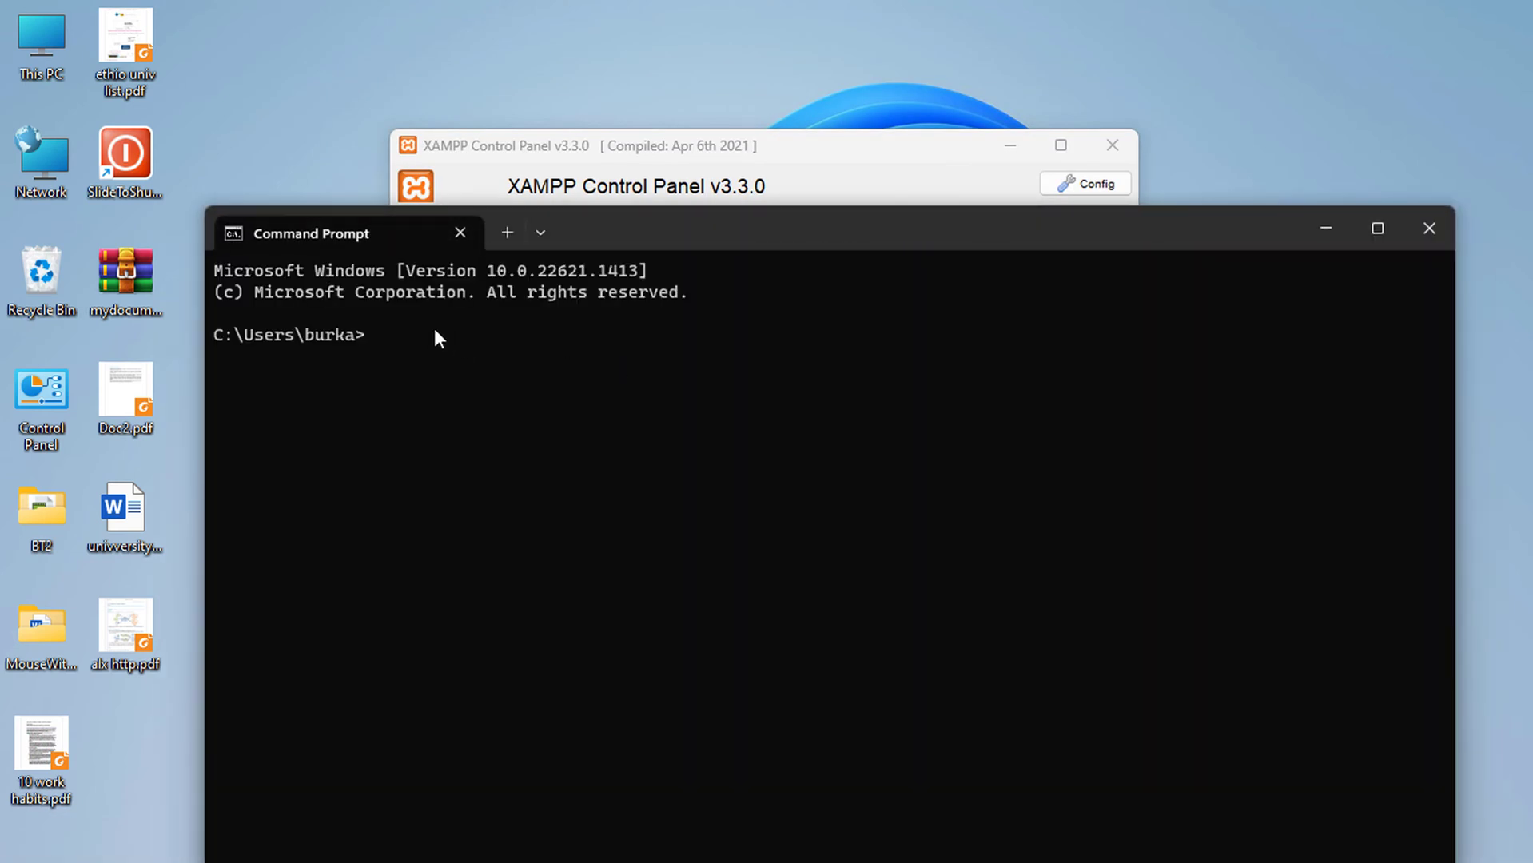
type("ipconfig")
key("Return")
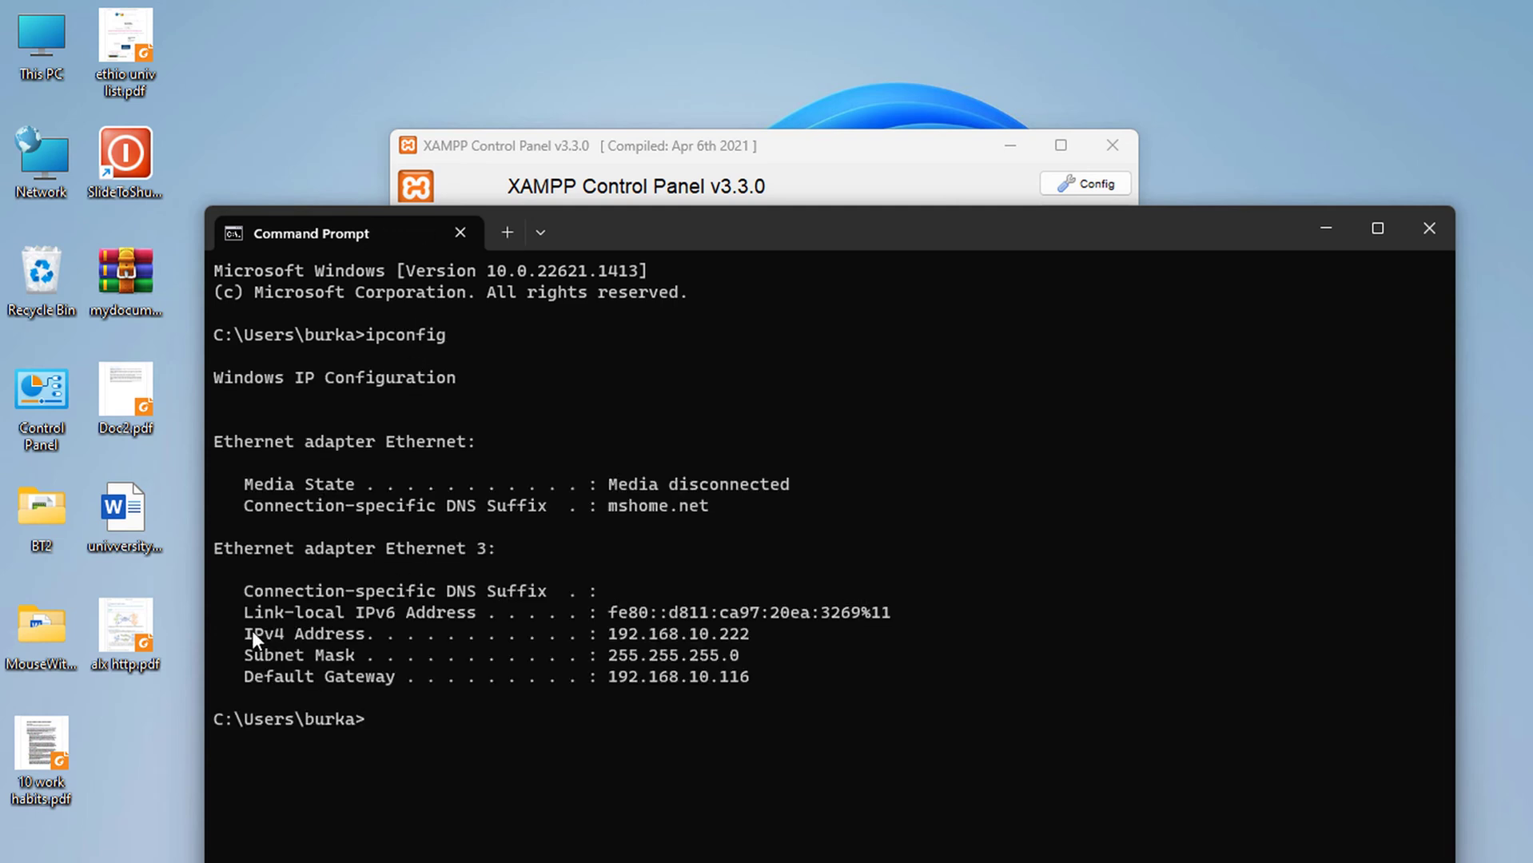
mouse_move(749, 639)
left_mouse_down()
mouse_move(588, 636)
mouse_move(751, 640)
left_mouse_up()
key("ctrl+c")
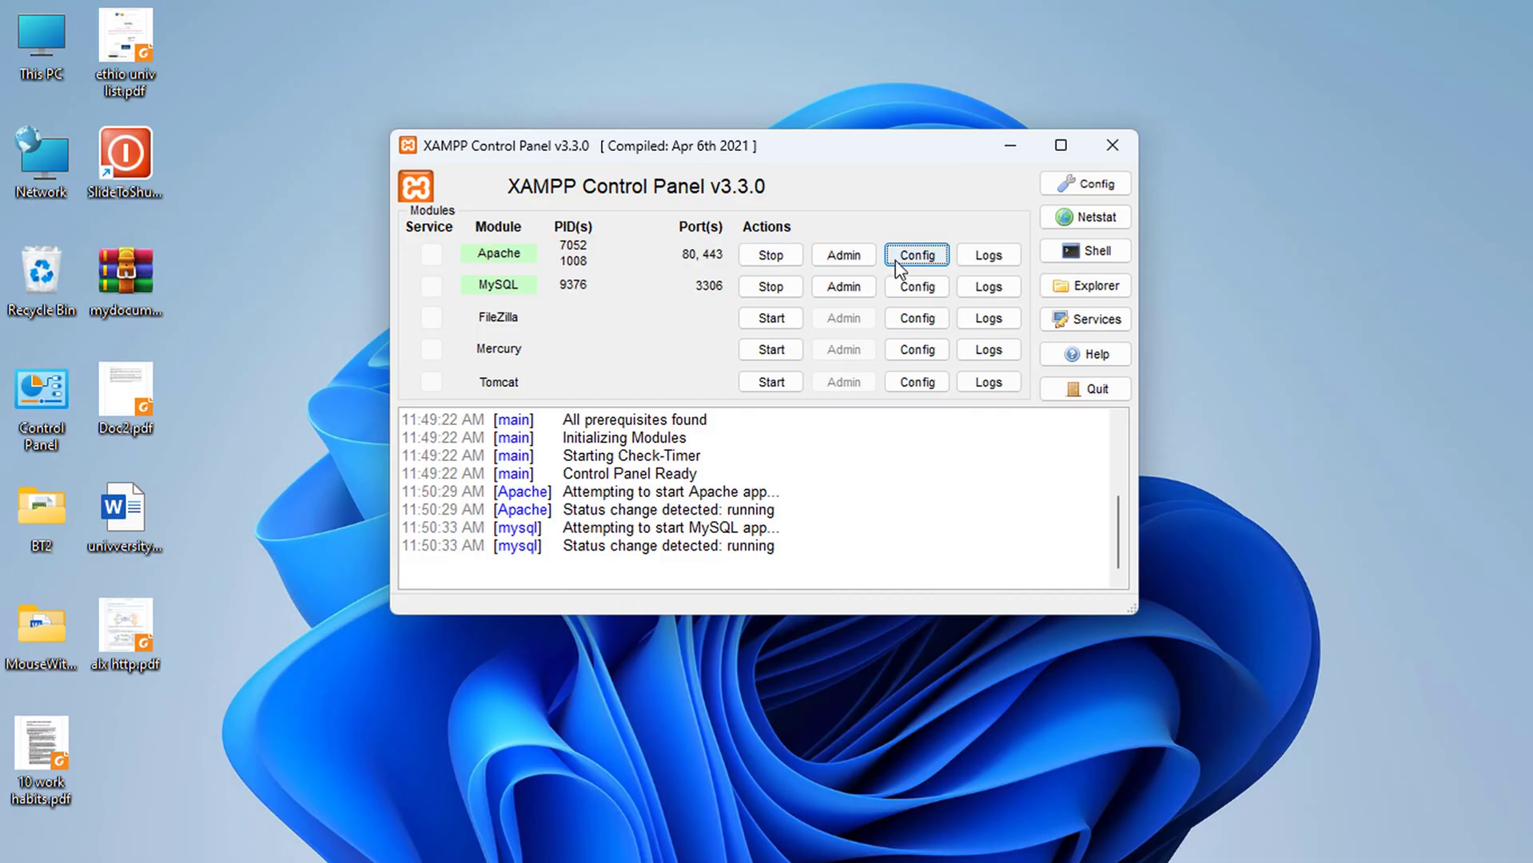
Step: Reopen Apache's httpd.conf from the XAMPP Control Panel and search for "localhost" up to the ServerName line
left_click(918, 256)
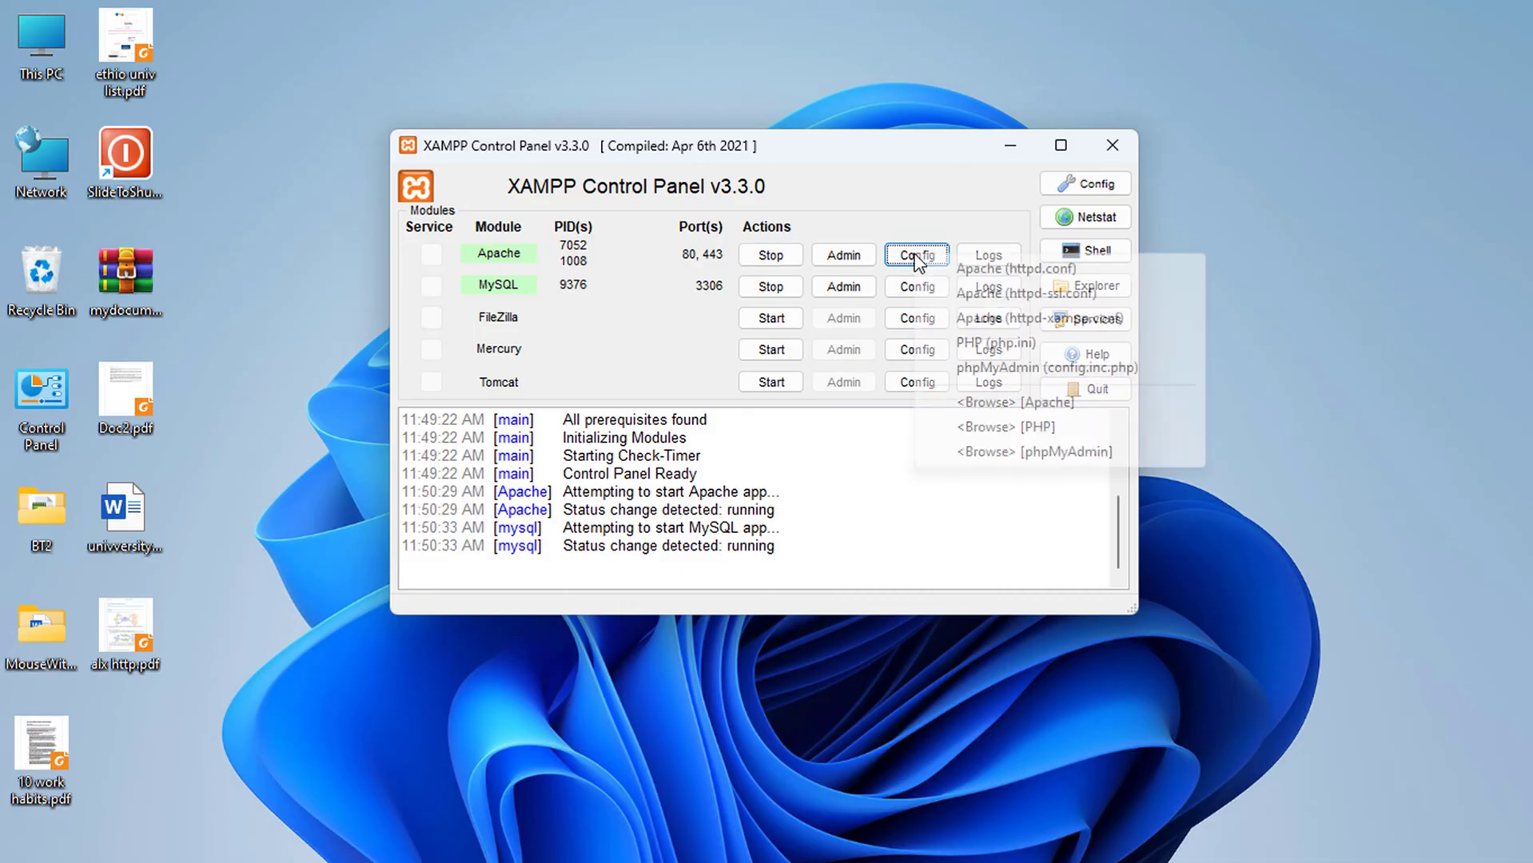
left_click(971, 268)
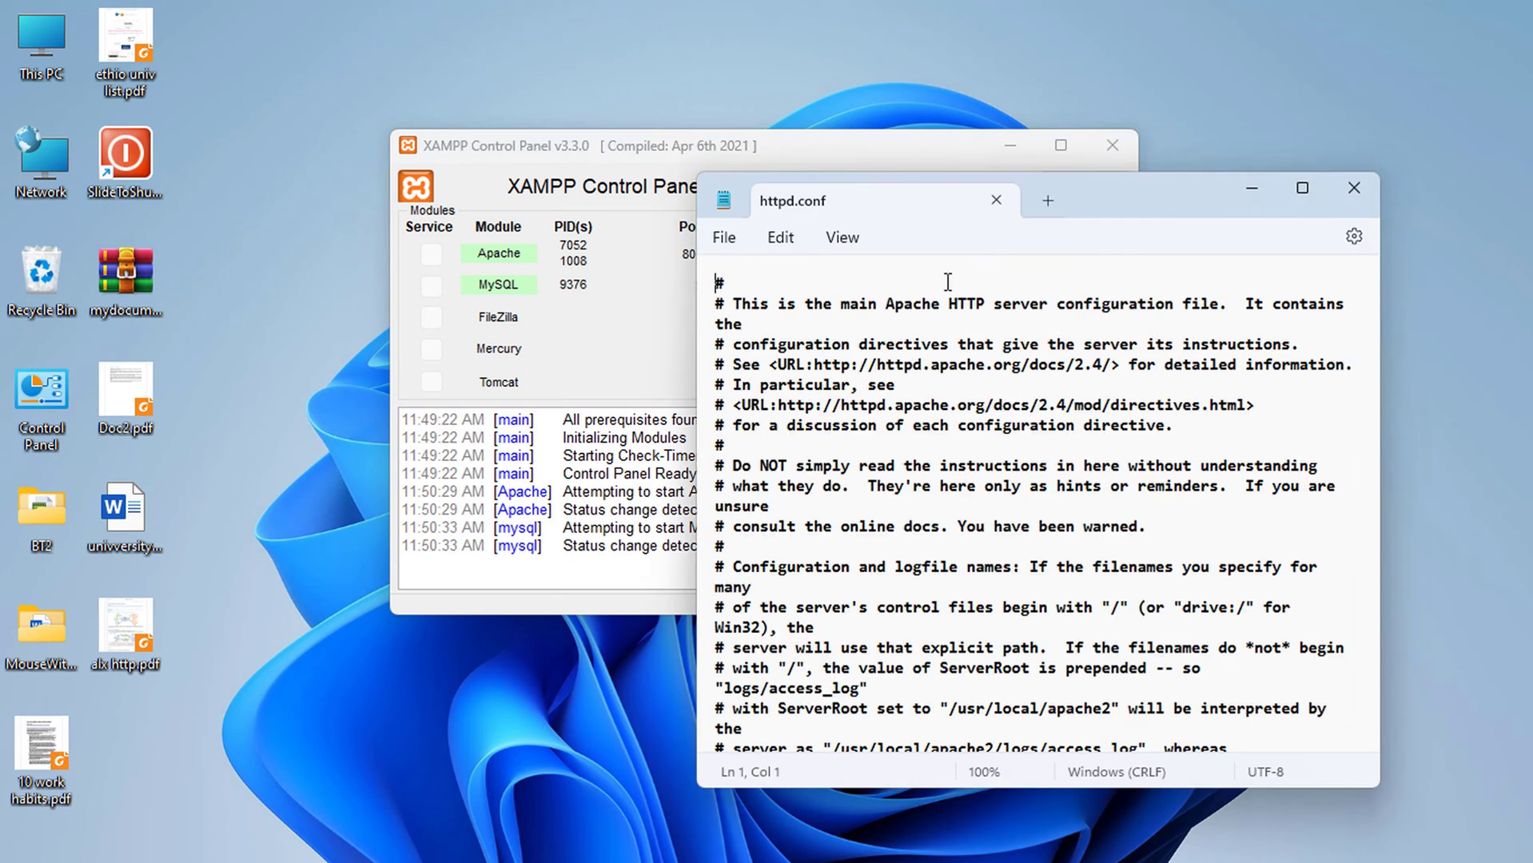
left_click(780, 237)
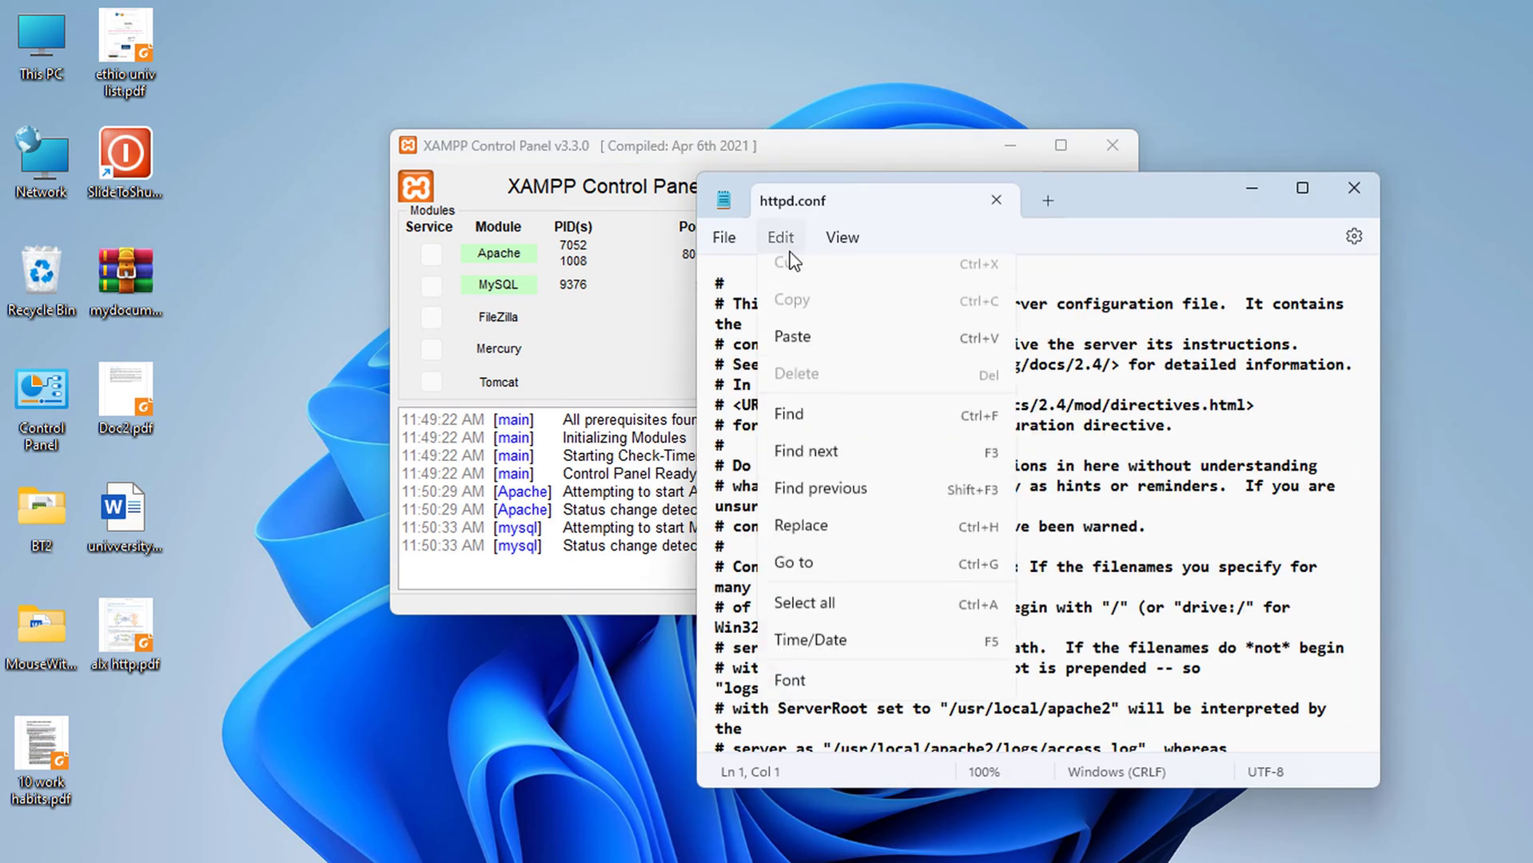
left_click(822, 465)
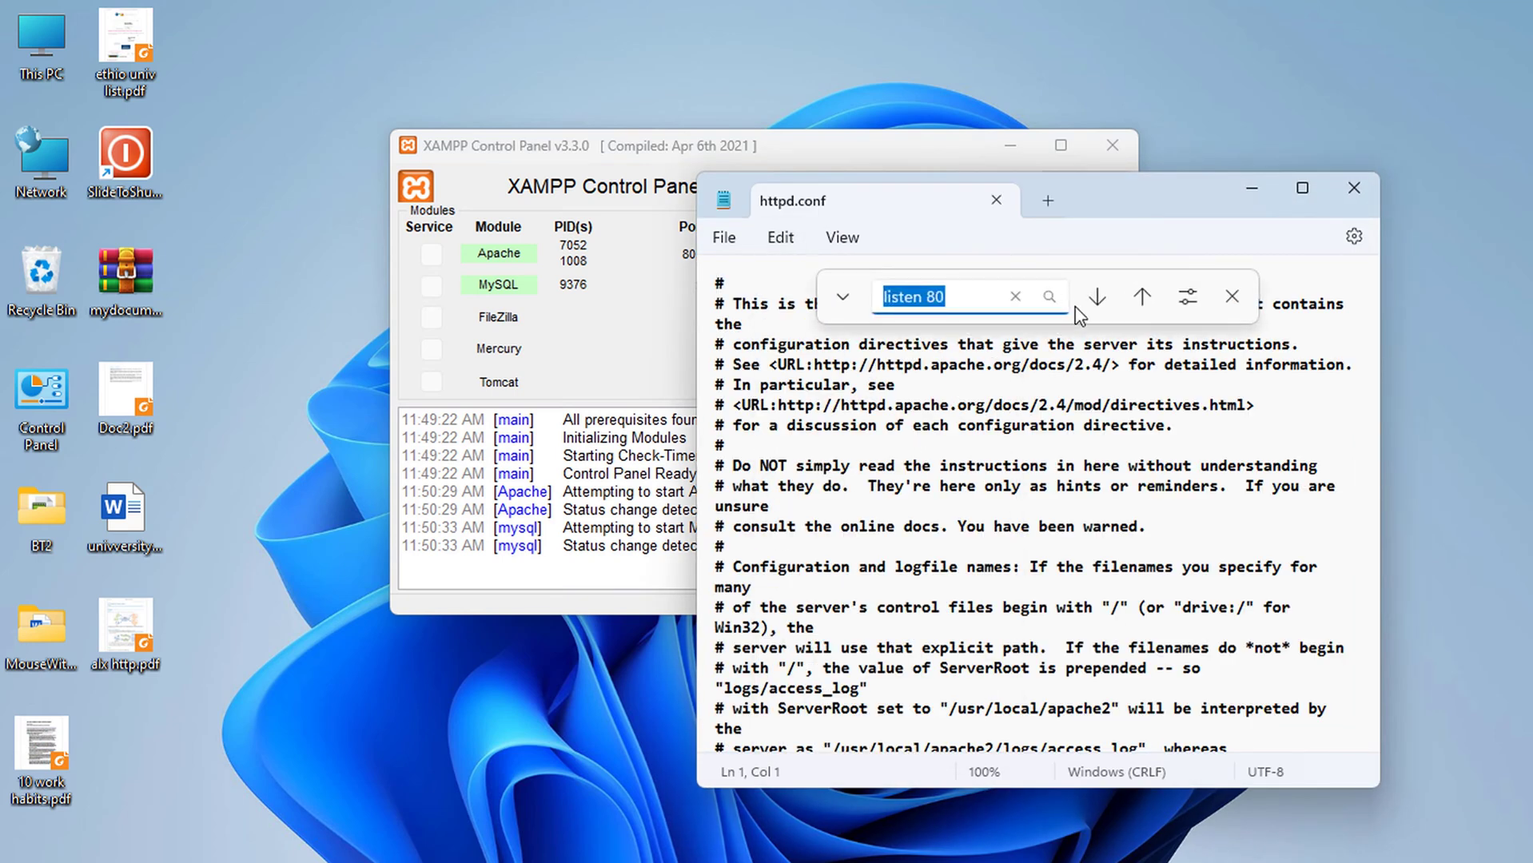
left_click(1015, 297)
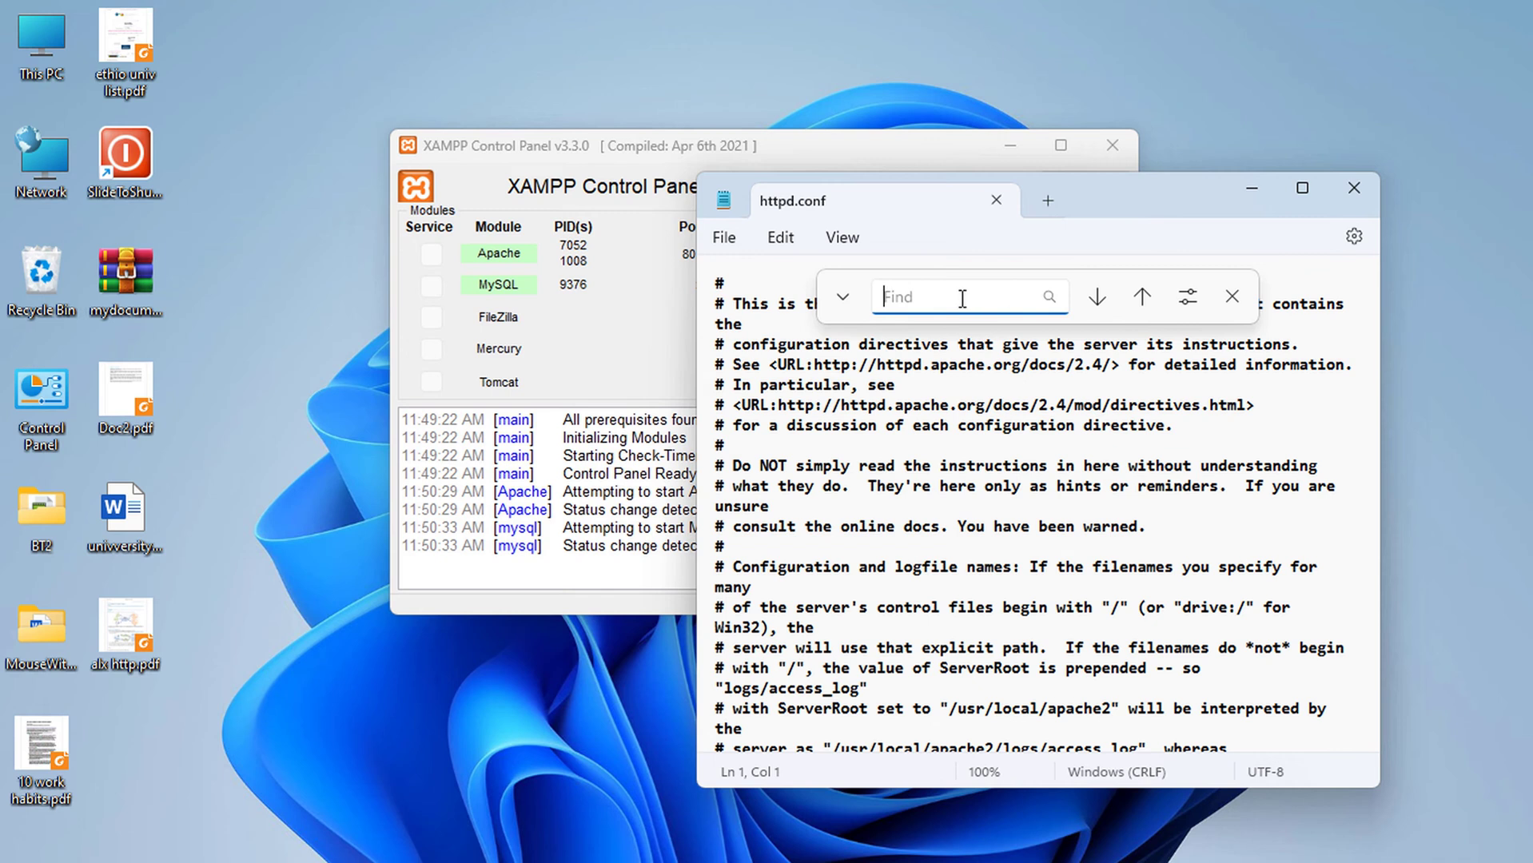
type("localhost")
key("Return")
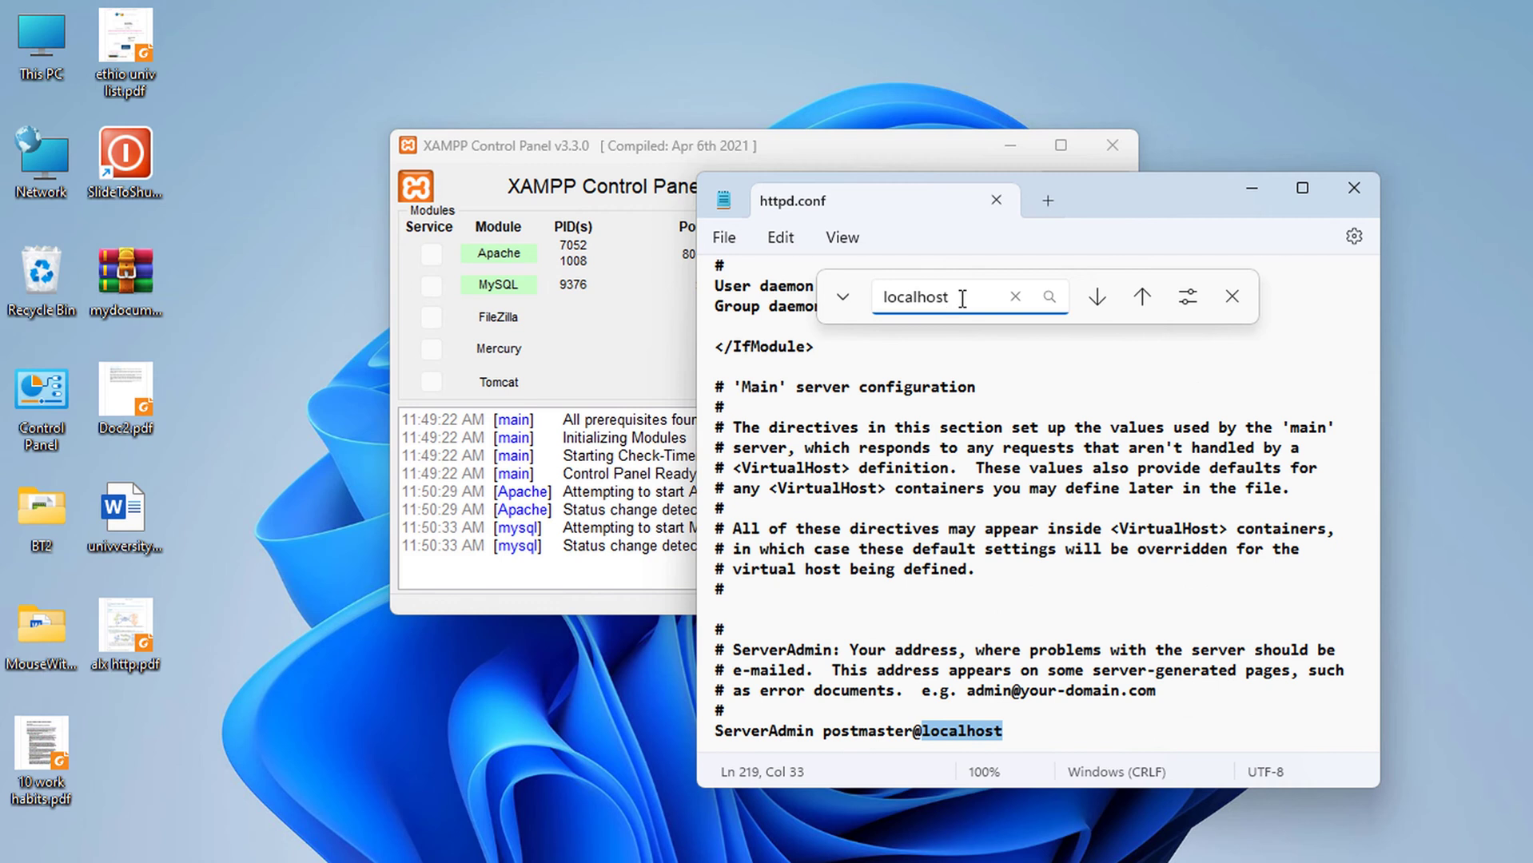
key("Return")
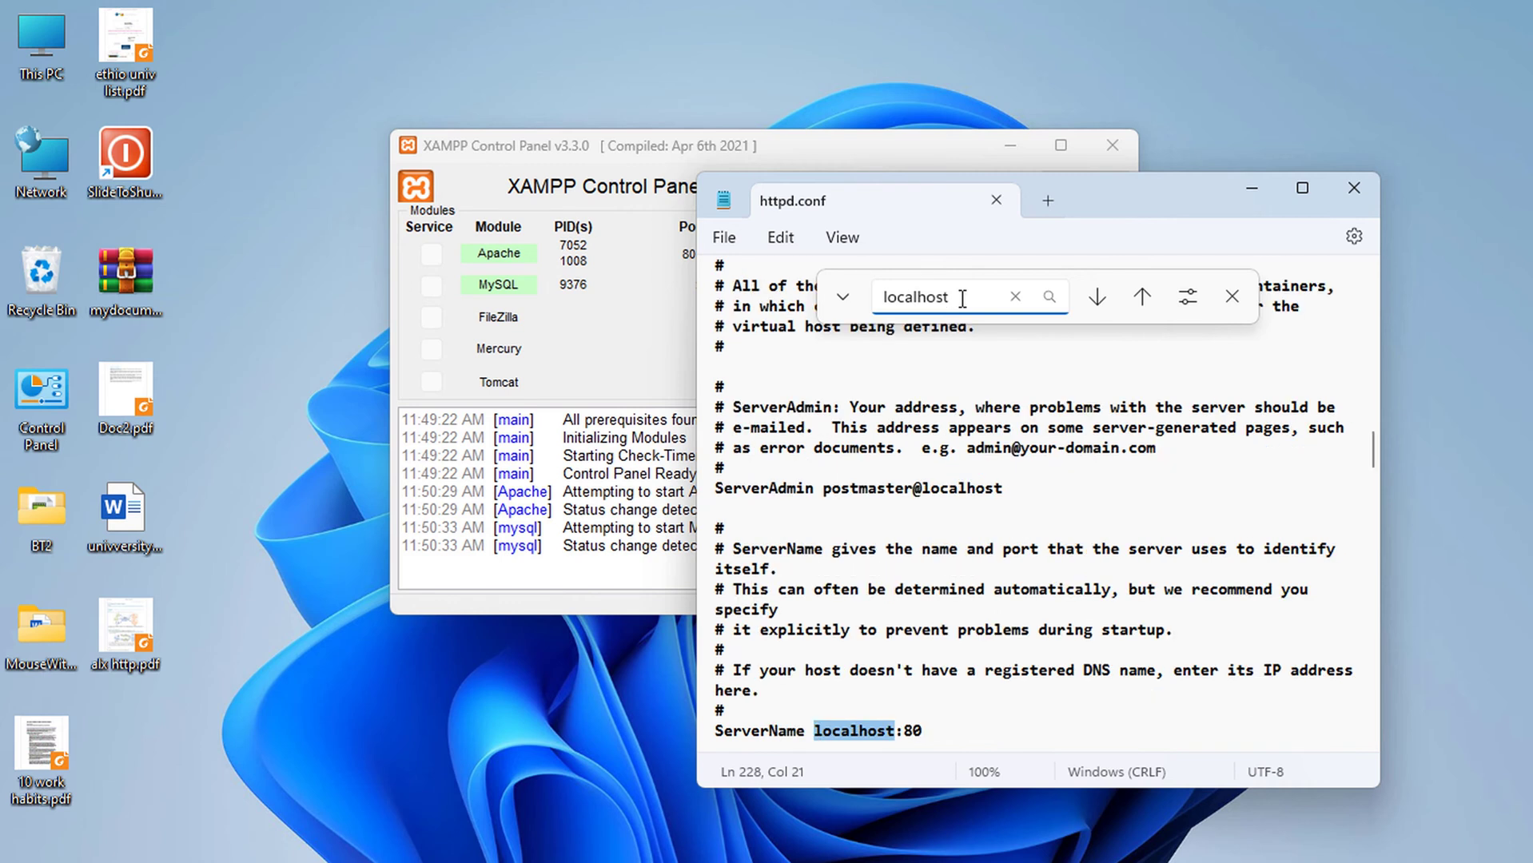
Step: Set the ServerName directive to 192.168.10.222:8080 and dismiss the text search
scroll(963, 298, "down", 3)
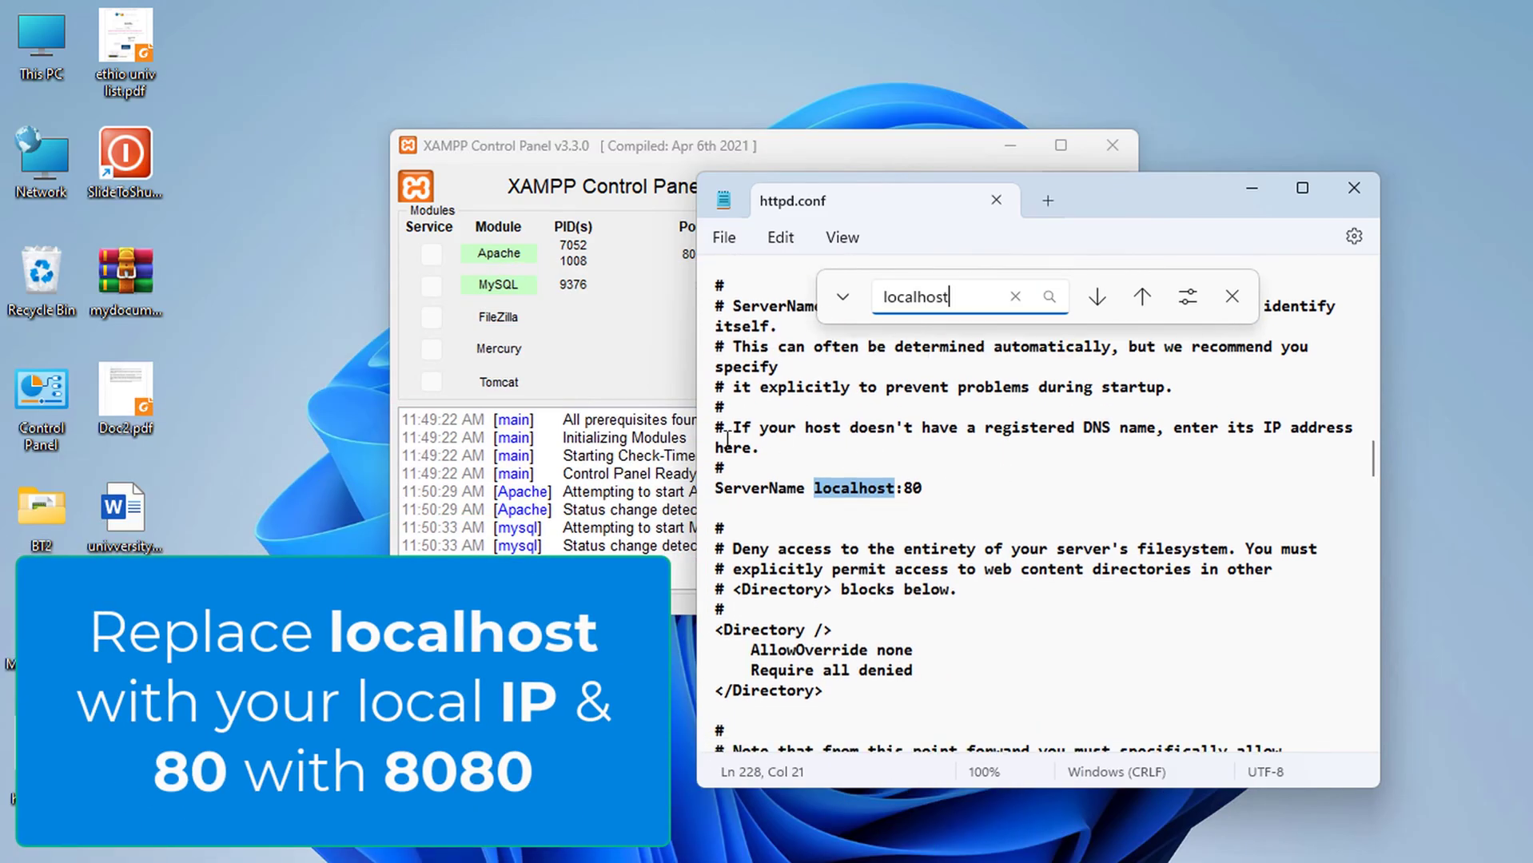
left_click(752, 489)
left_click_drag(721, 488, 783, 488)
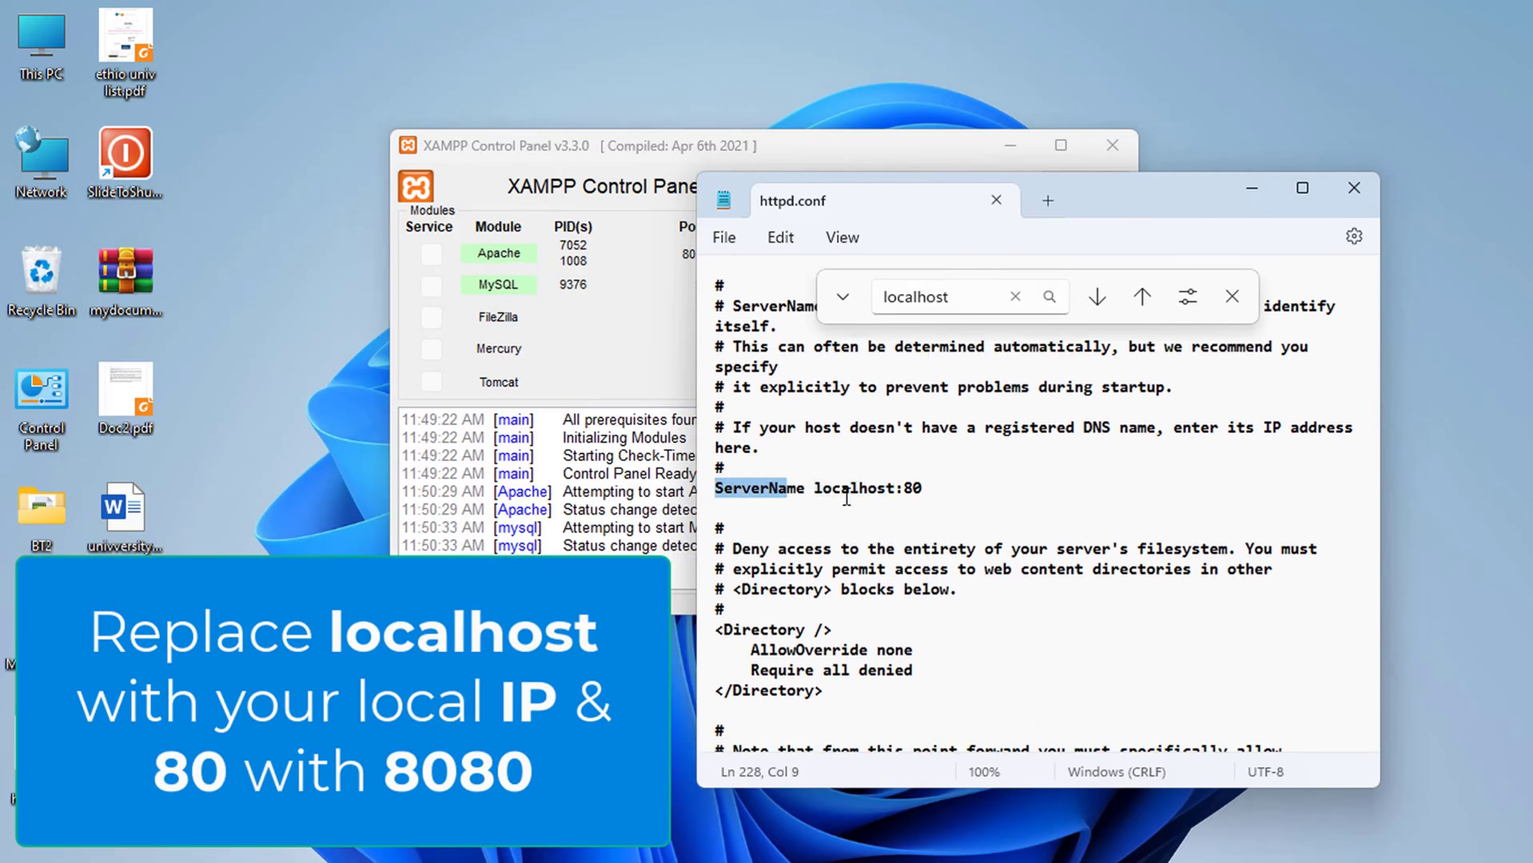
left_click(801, 486)
double_click(838, 489)
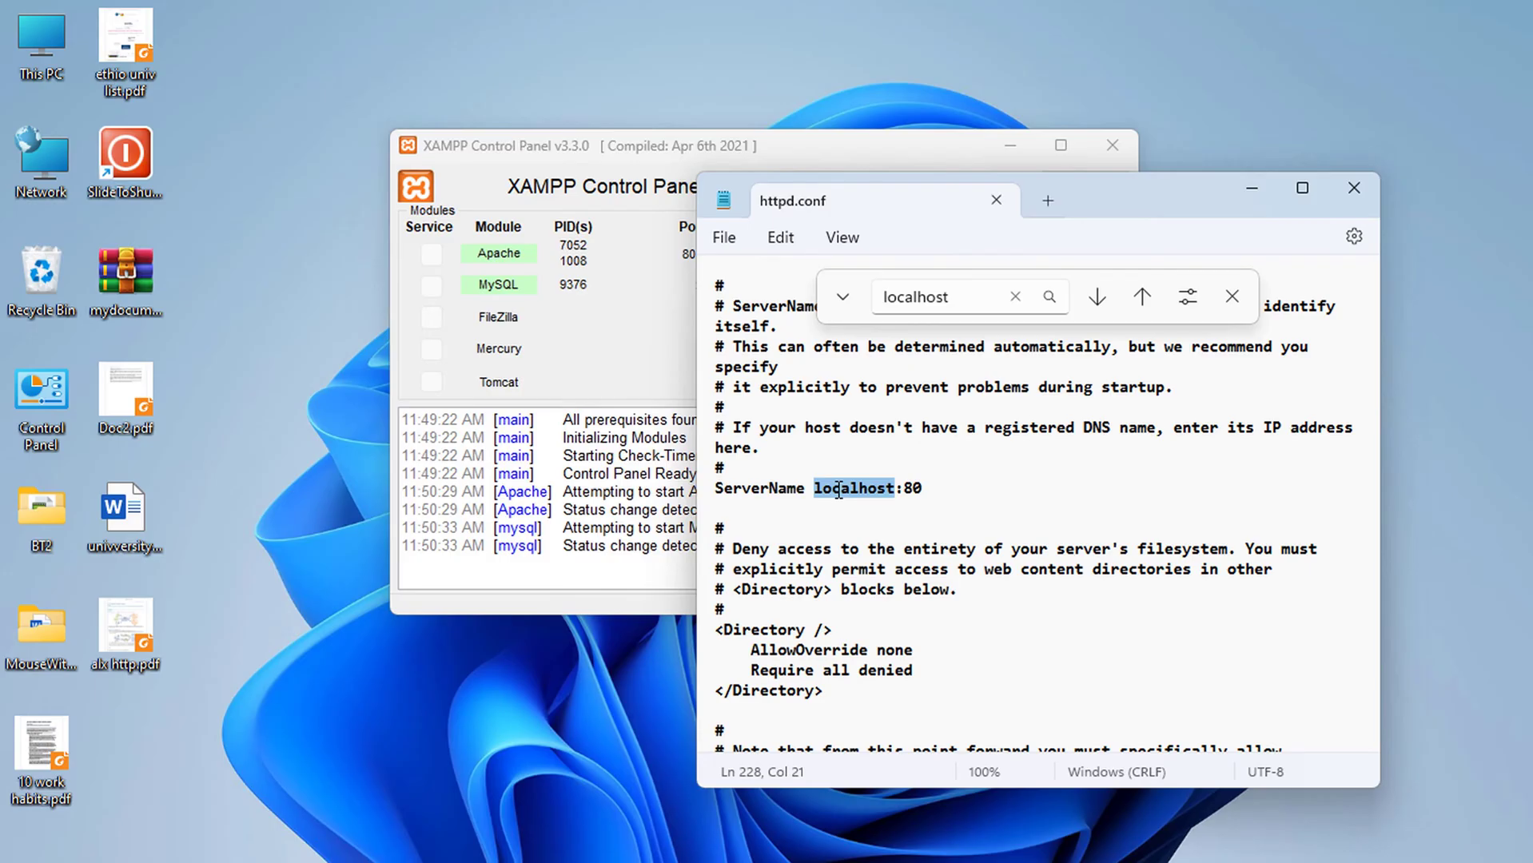
key("ctrl+v")
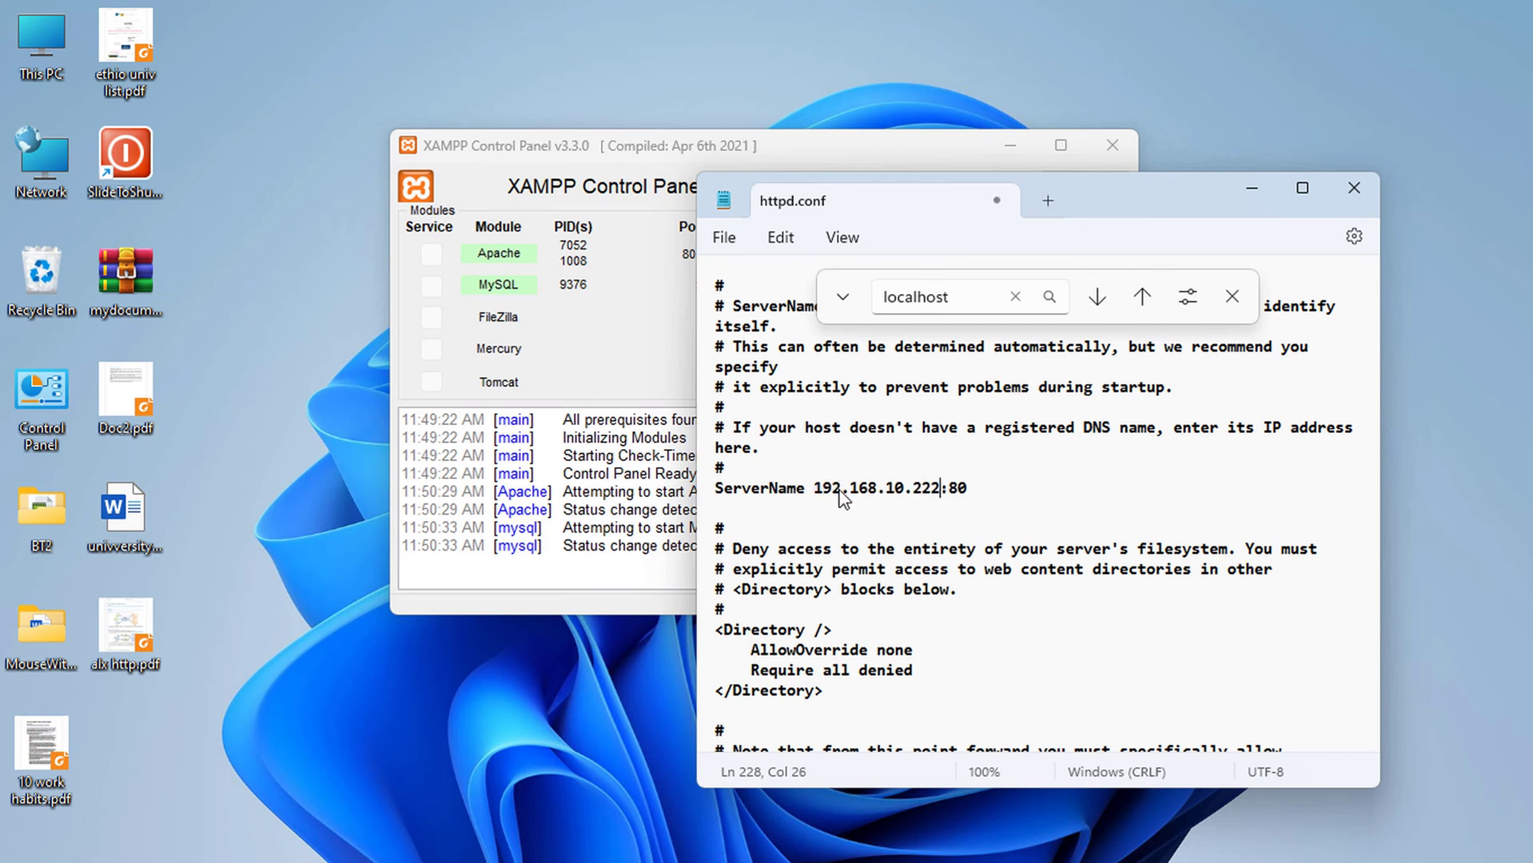
left_click(998, 489)
left_click(1231, 297)
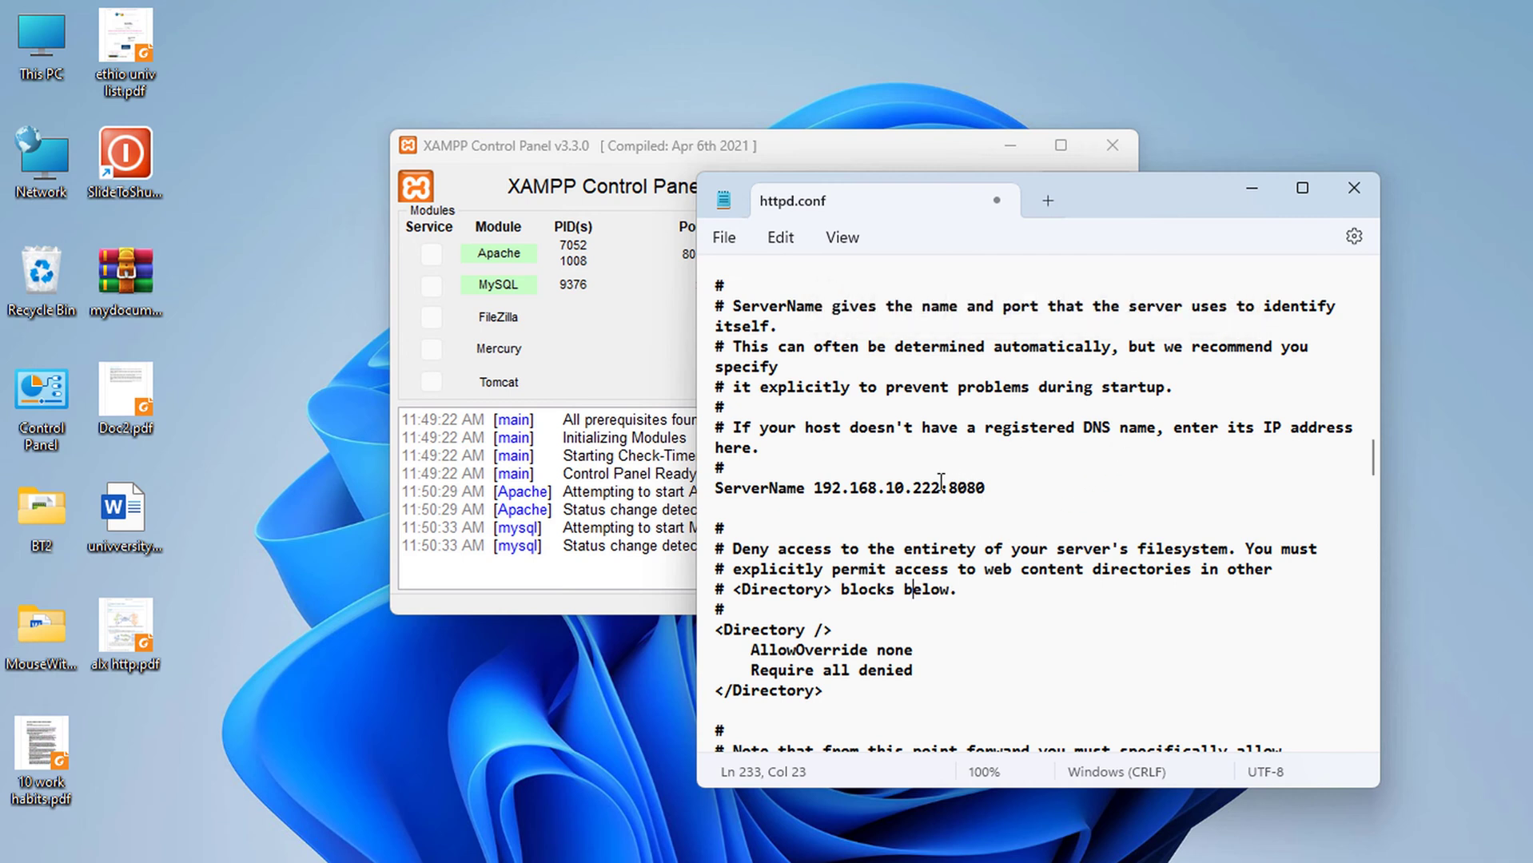
Step: Save the edited httpd.conf file and close it
right_click(914, 444)
left_click(725, 238)
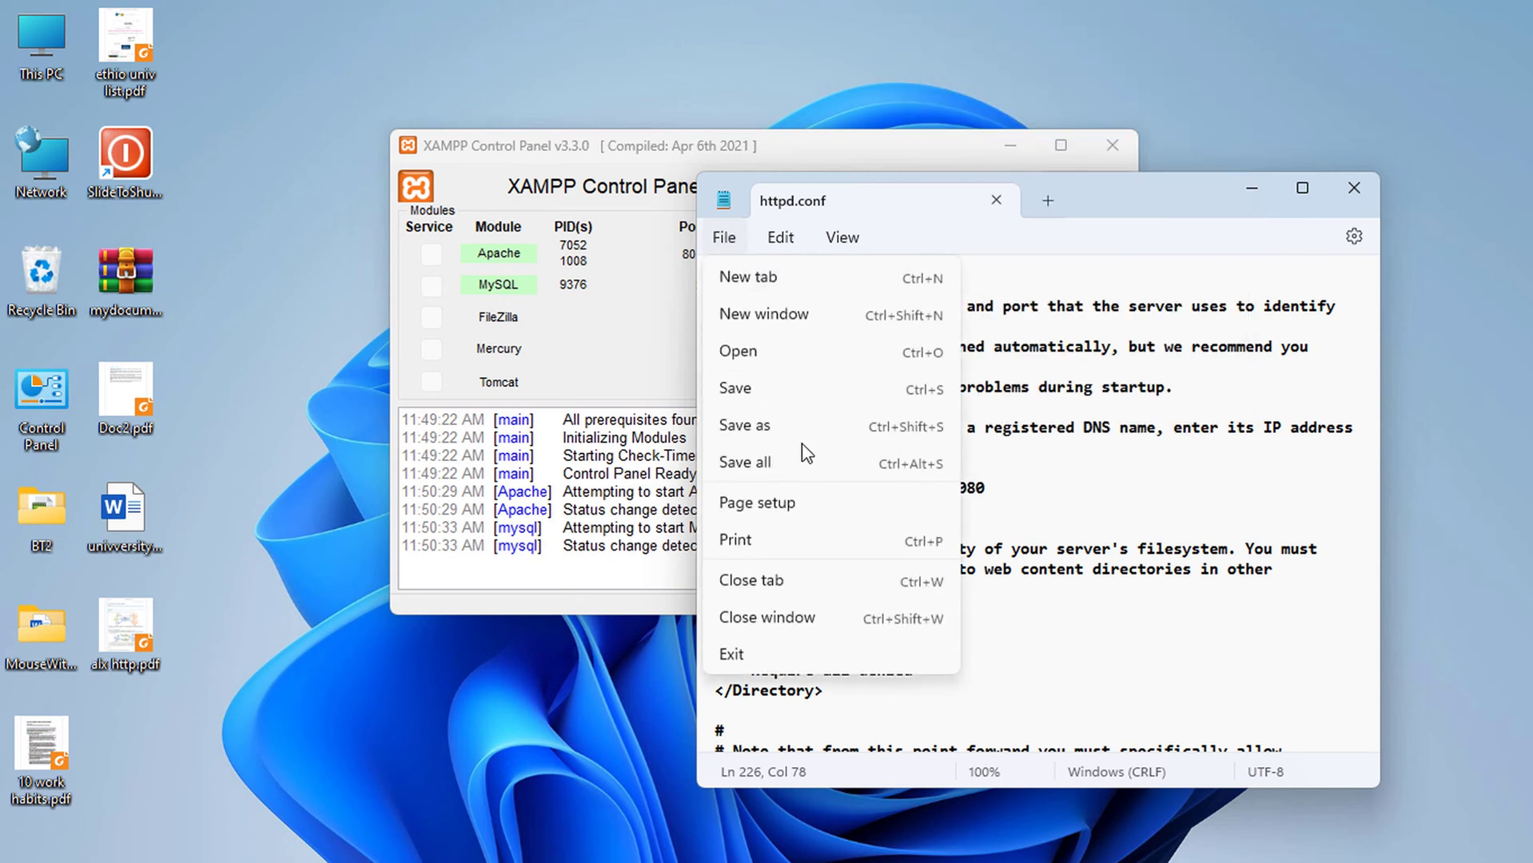
left_click(755, 398)
scroll(887, 400, "down", 7)
left_click(1354, 188)
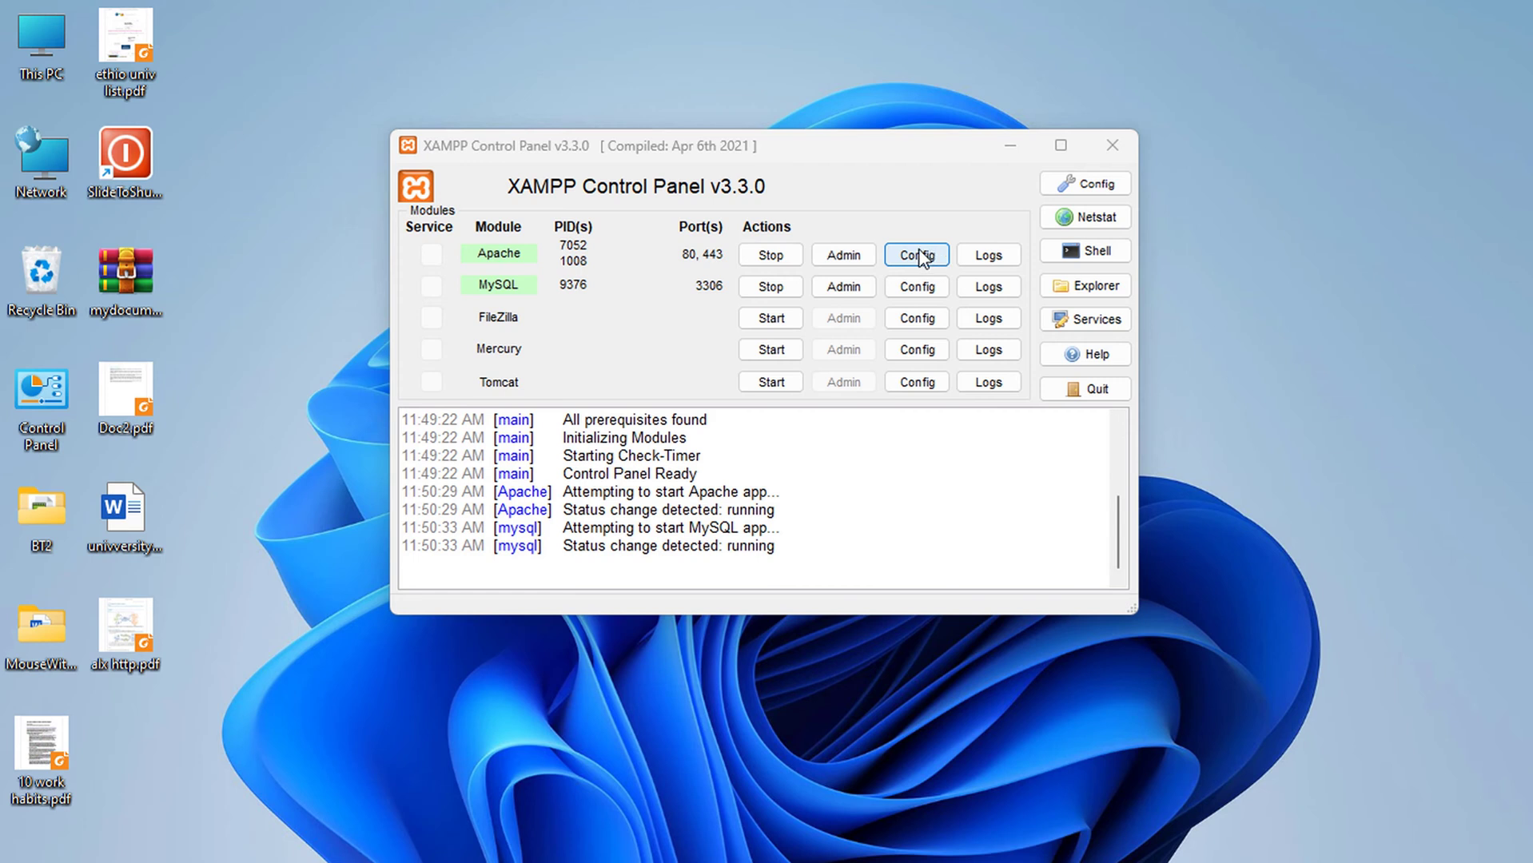
Step: Open Apache's httpd-xampp.conf from the XAMPP Control Panel and search for "phpmyadmin" to reach its directory block
left_click(917, 254)
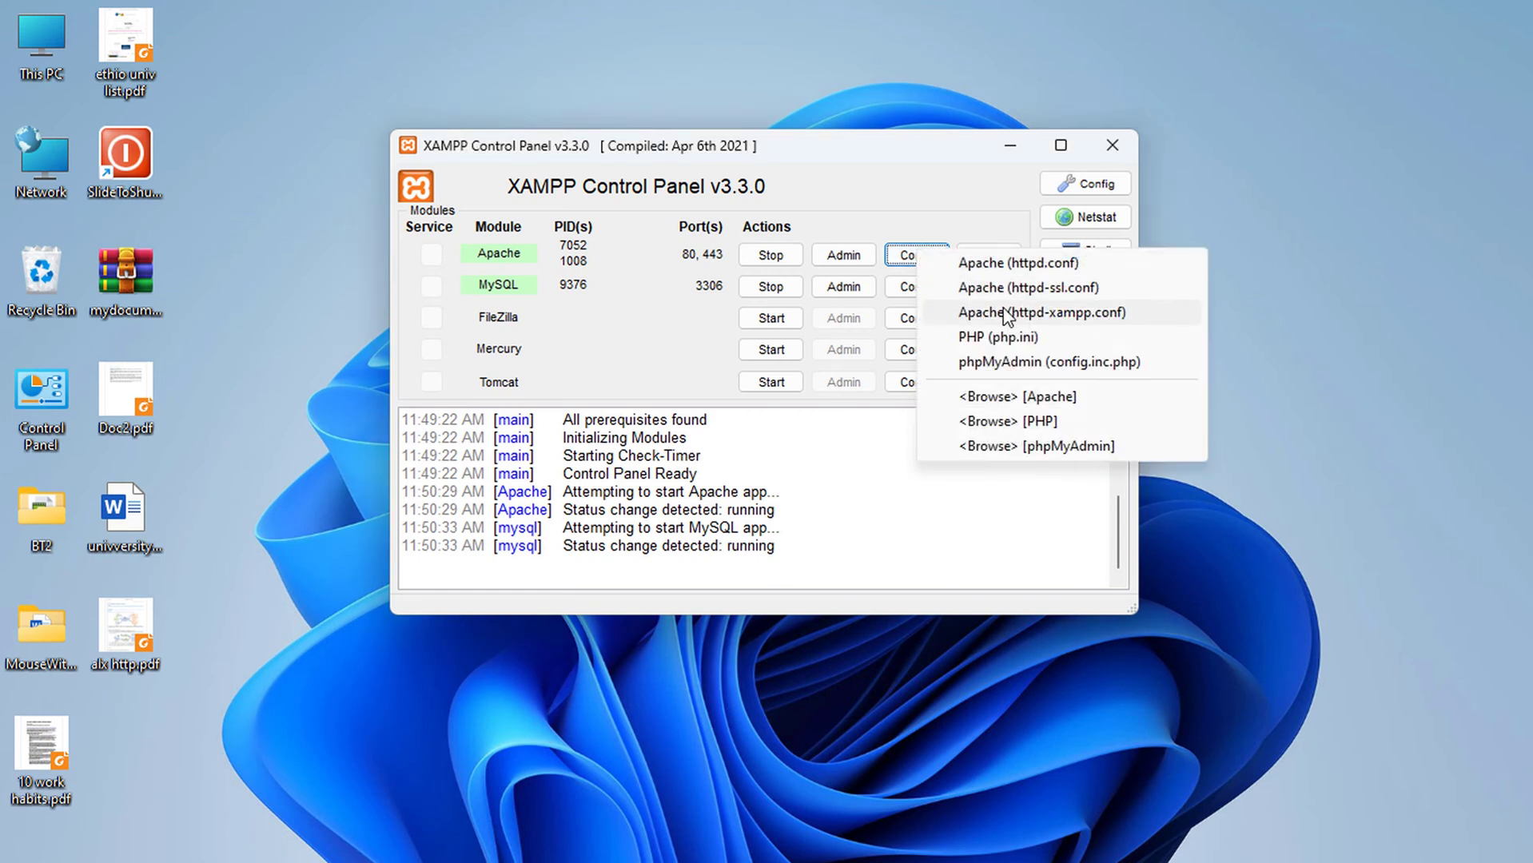
left_click(1003, 316)
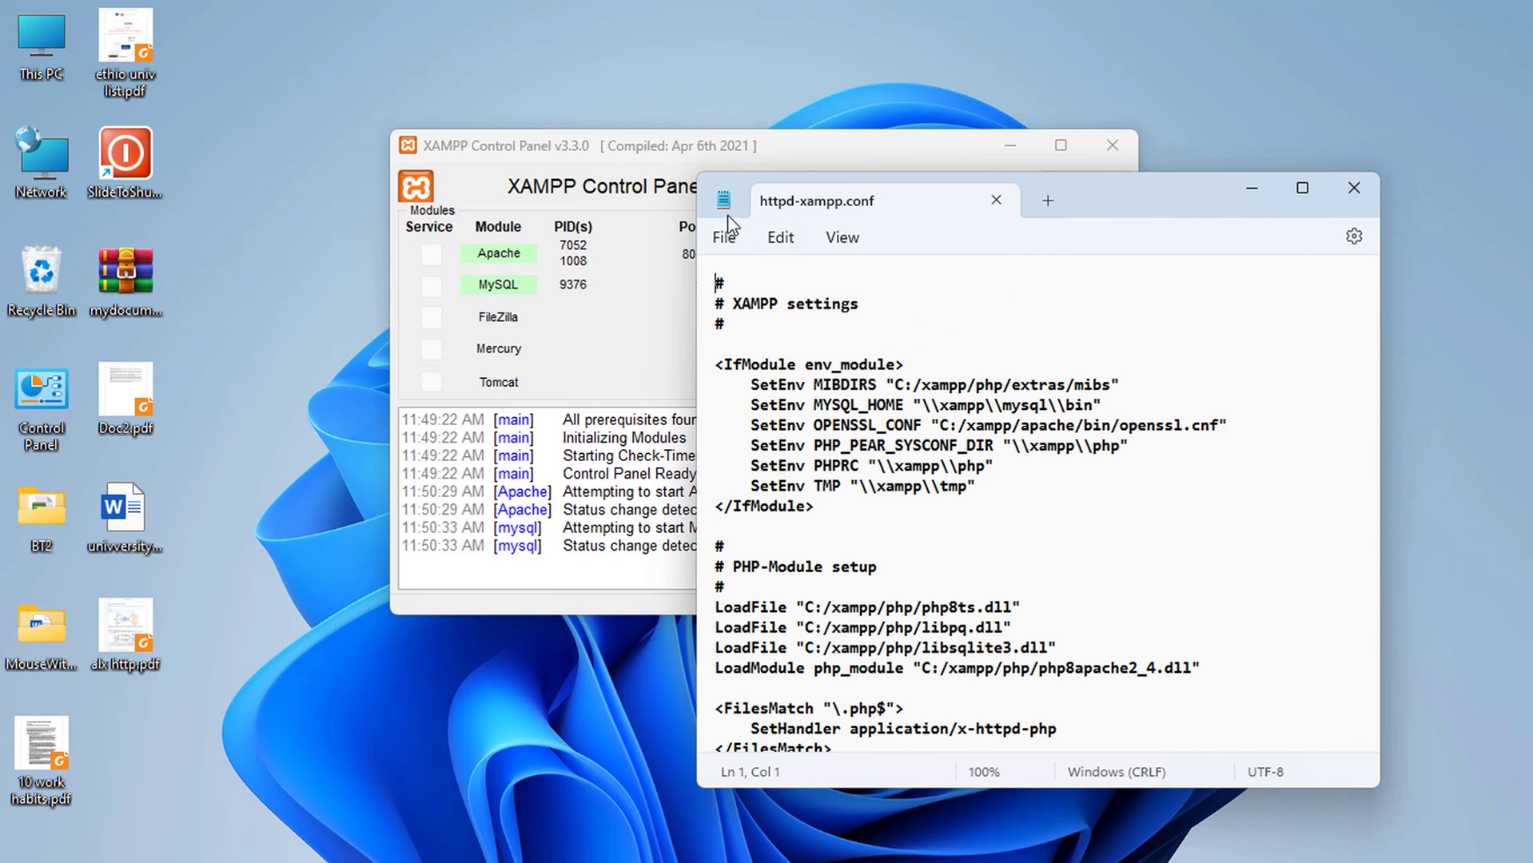
left_click(780, 237)
left_click(834, 484)
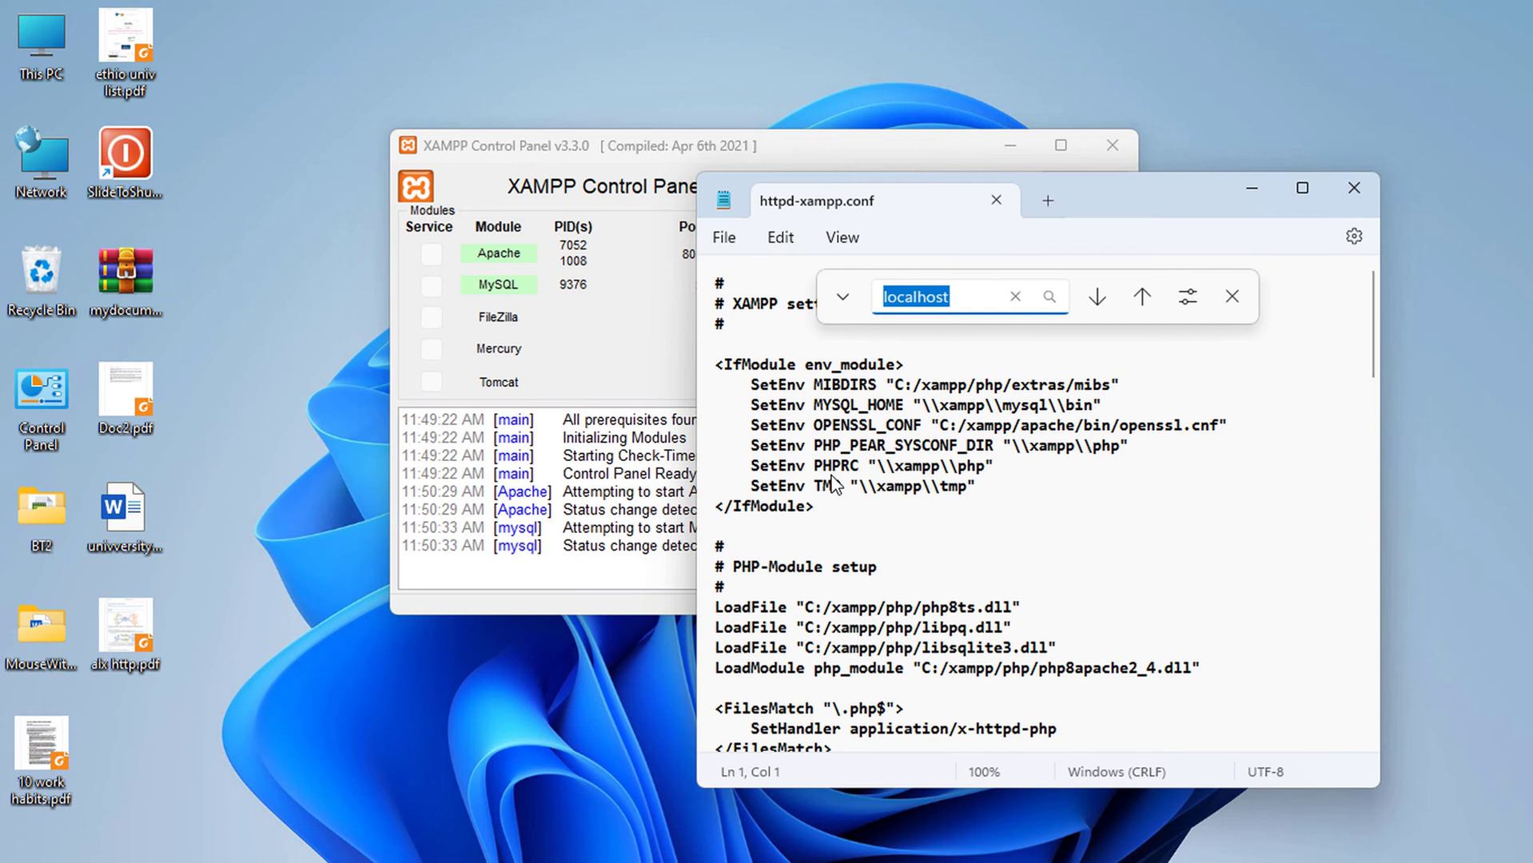
key("BackSpace")
type("phpmya")
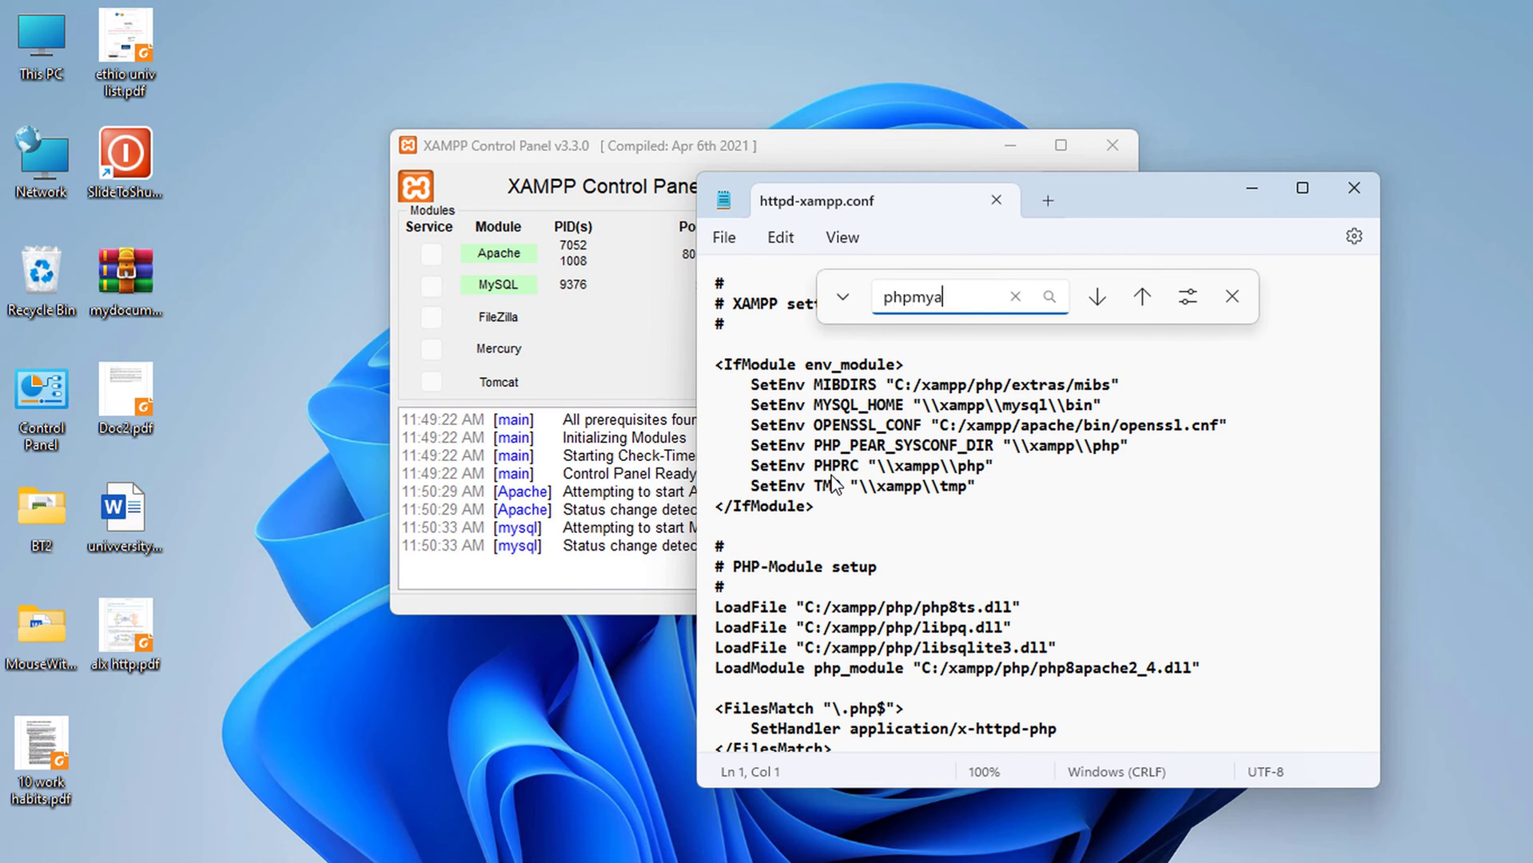
type("dmin")
key("Return")
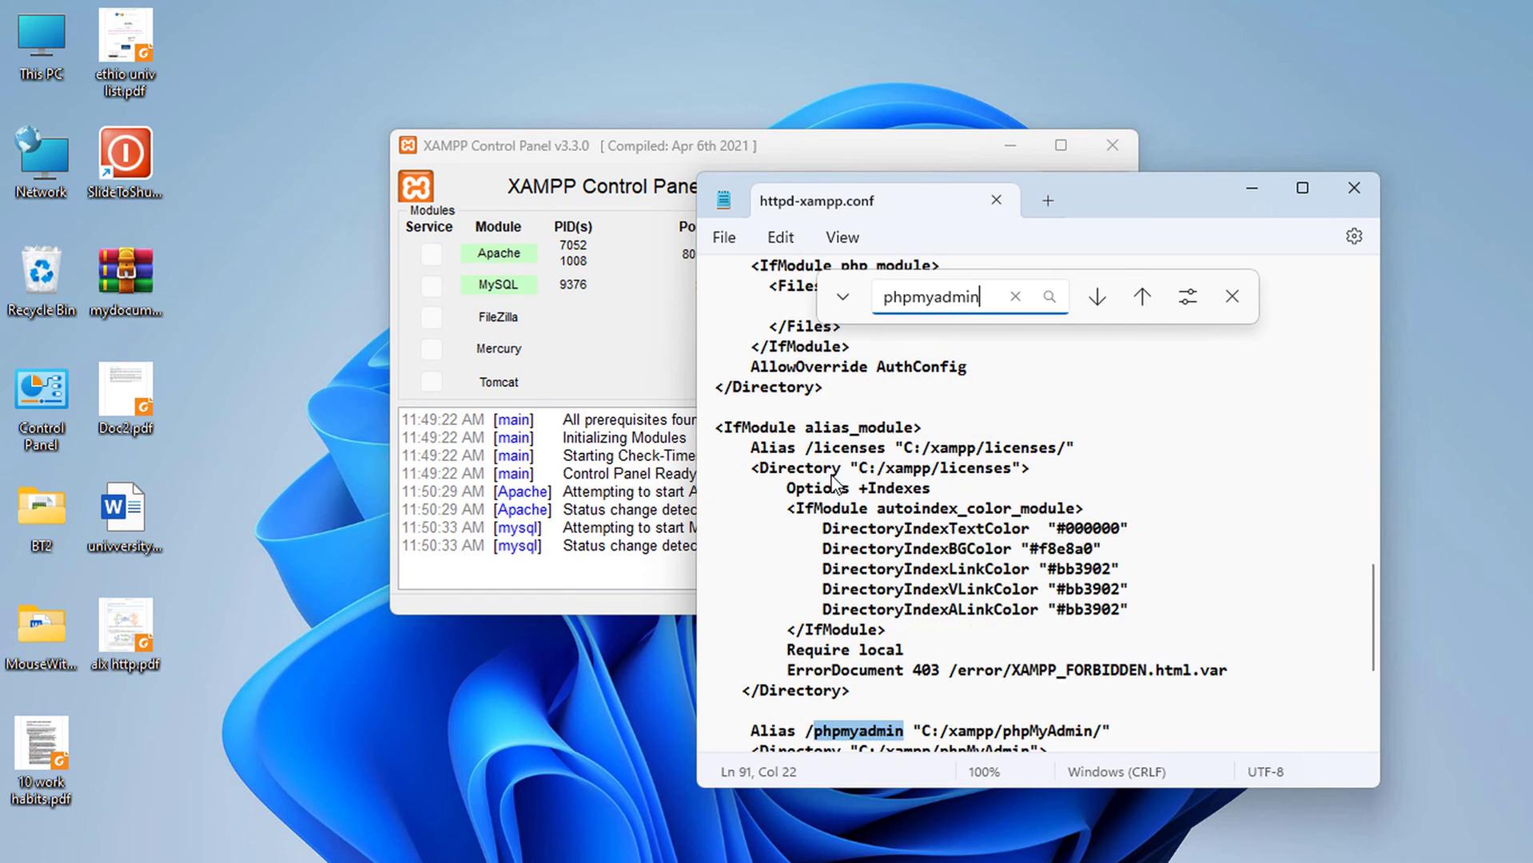
scroll(934, 640, "down", 3)
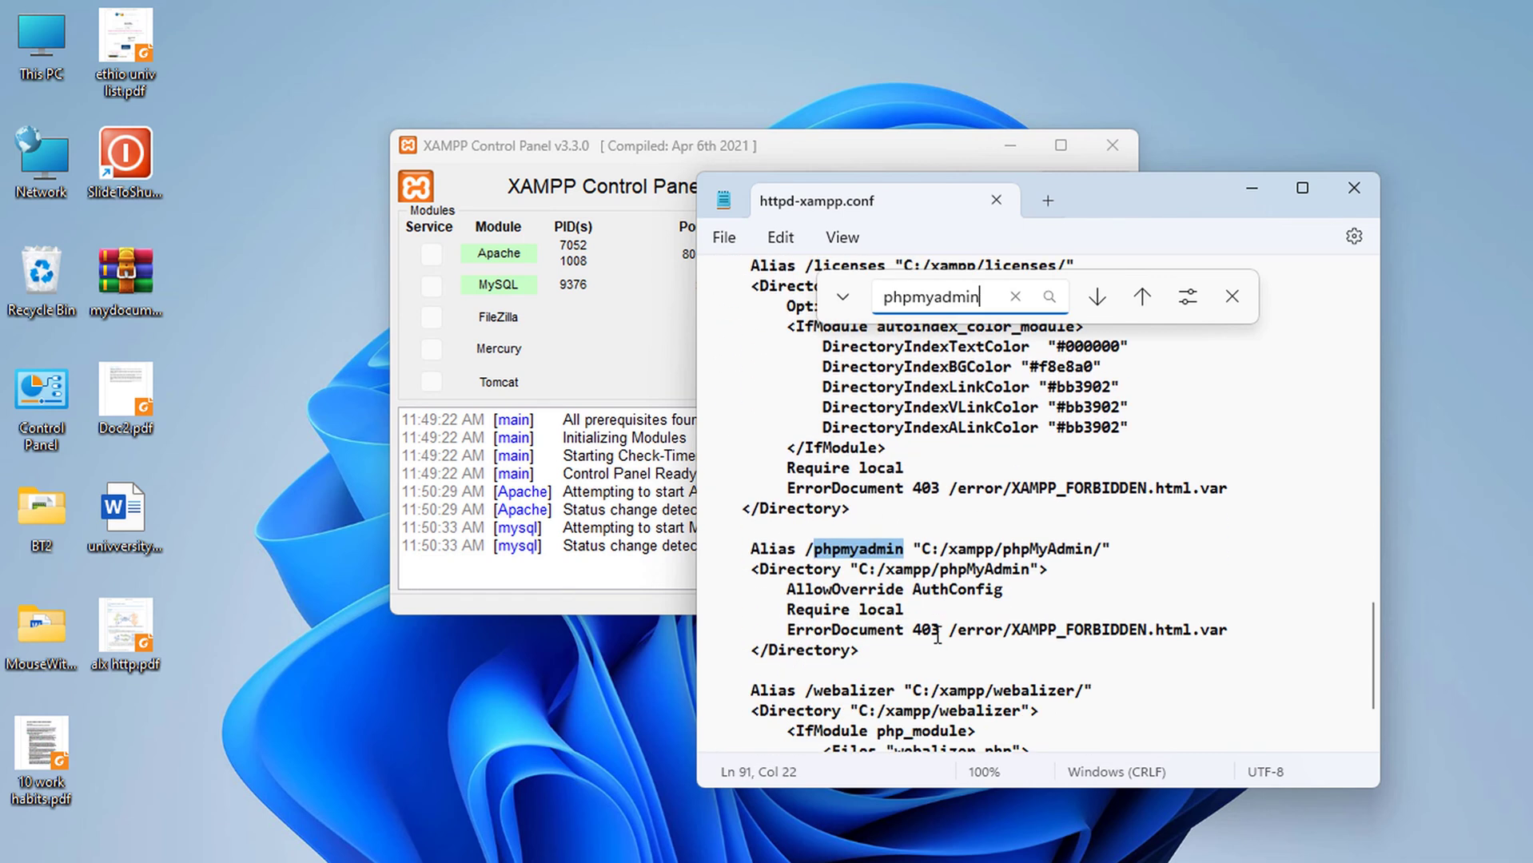
scroll(1073, 487, "down", 1)
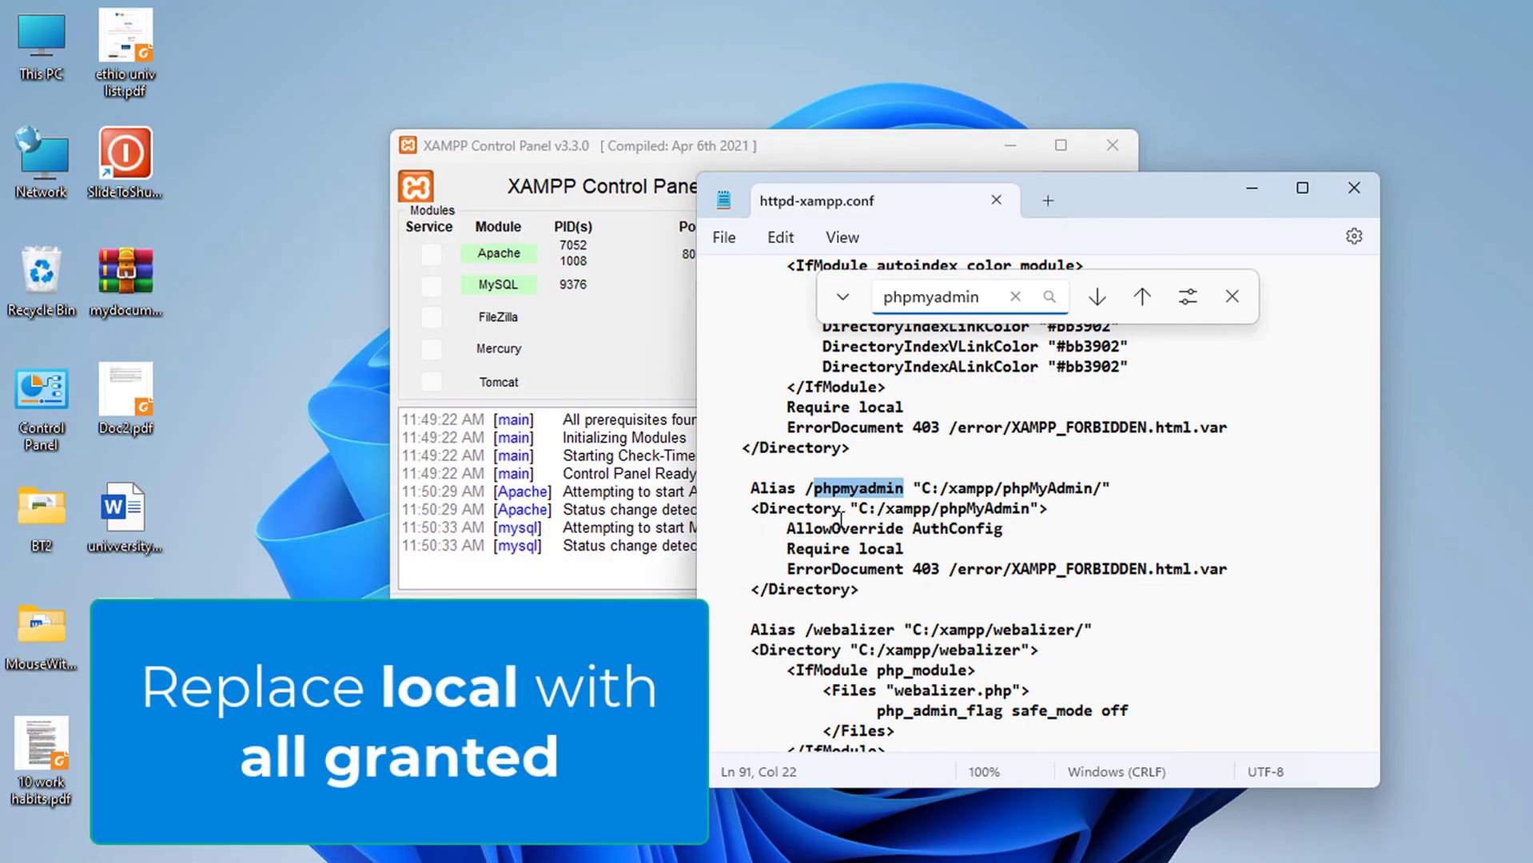
Step: Change the phpMyAdmin directory's Require directive to "all granted" and save the file
double_click(871, 550)
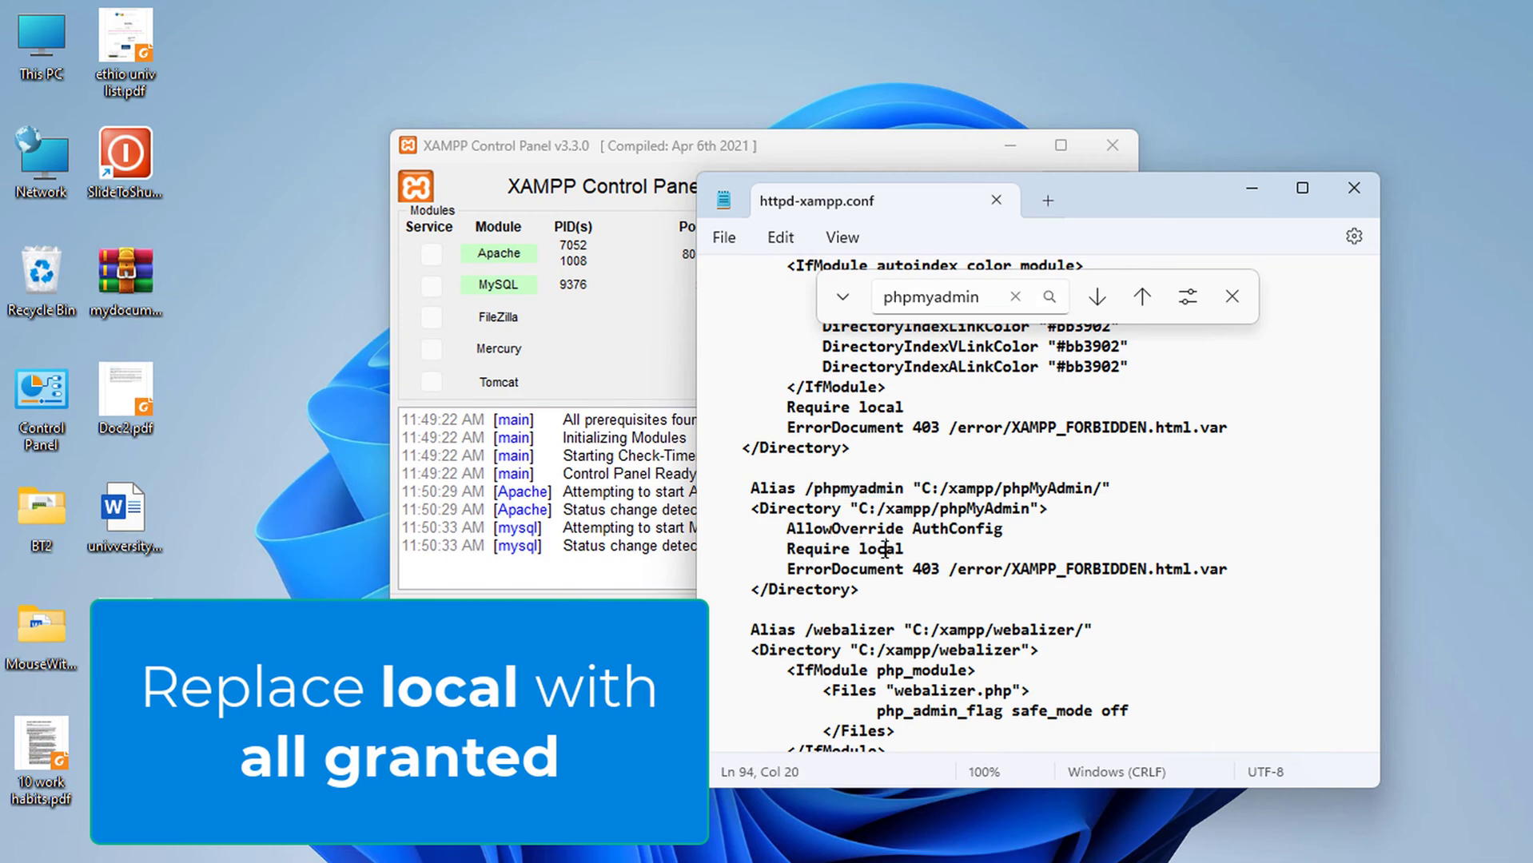
type("all gra")
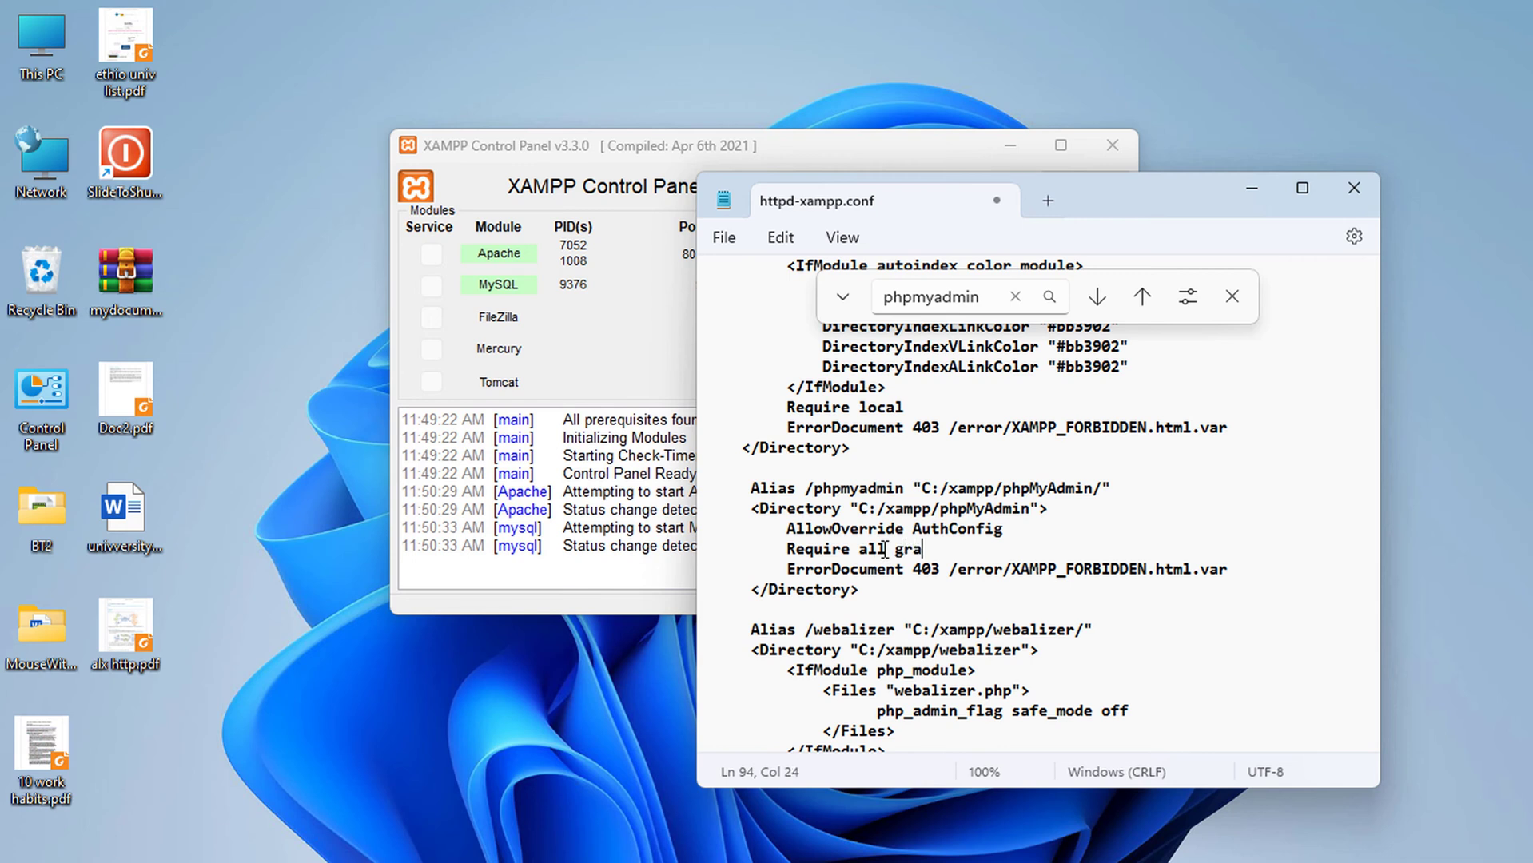
type("nted")
left_click(987, 473)
left_click(724, 238)
left_click(740, 388)
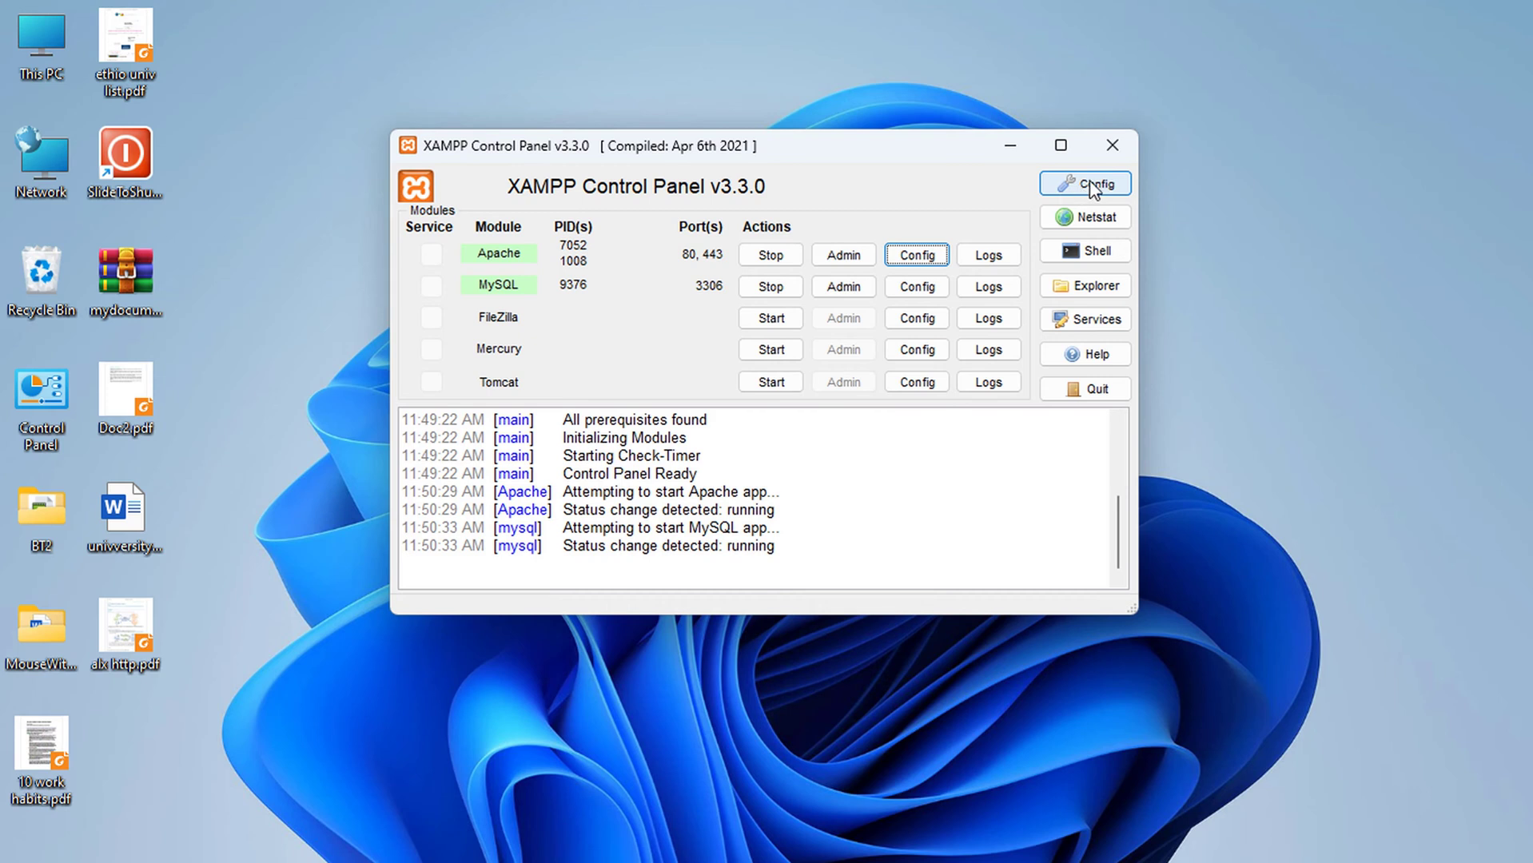
Step: Set Apache's main port to 8080 in the XAMPP Control Panel's service and port settings and save the configuration
left_click(1093, 187)
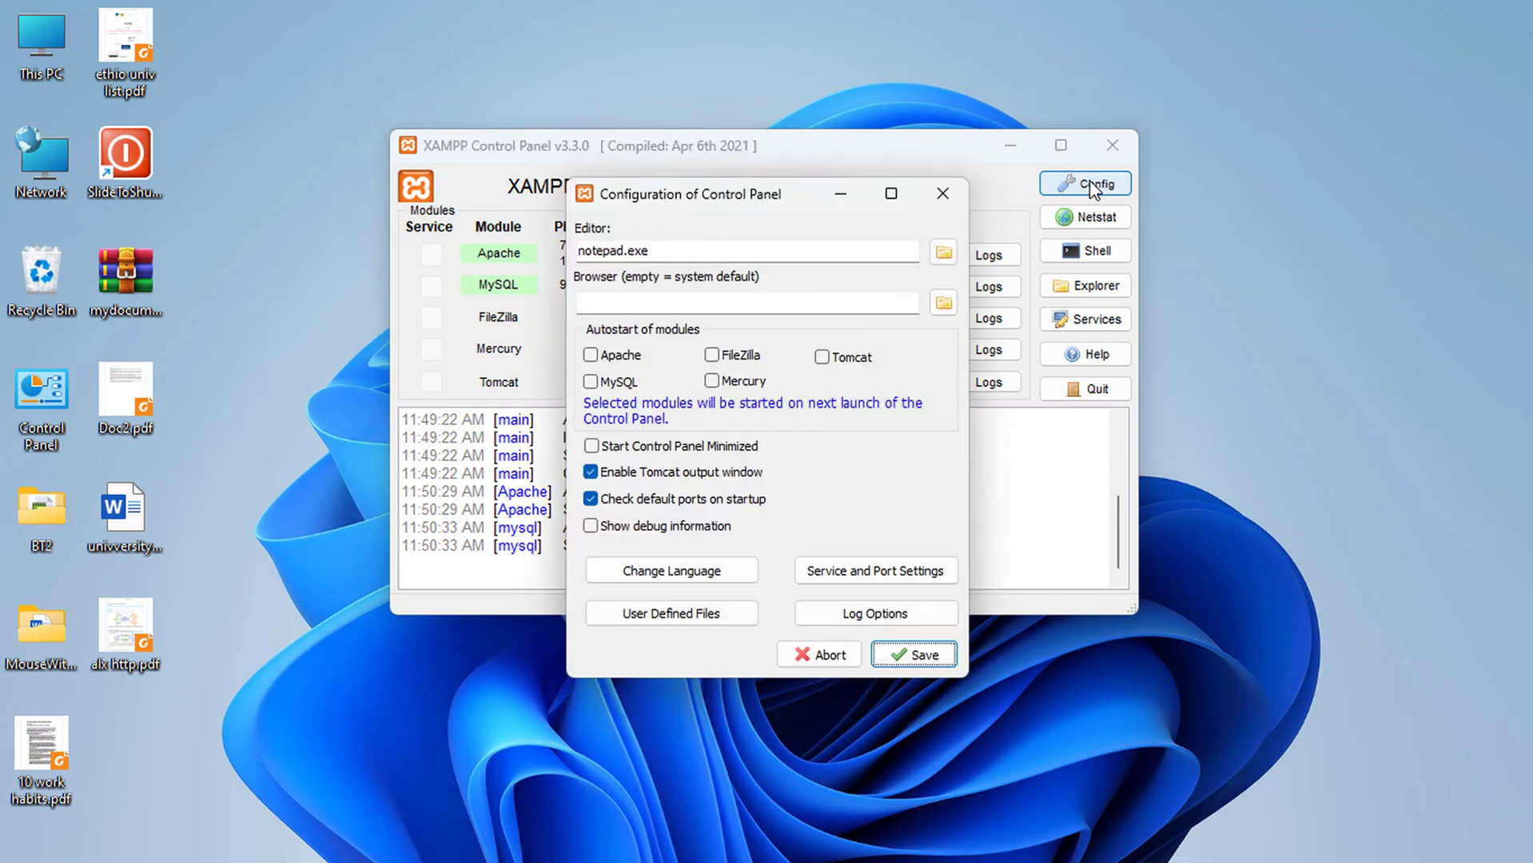
left_click(850, 568)
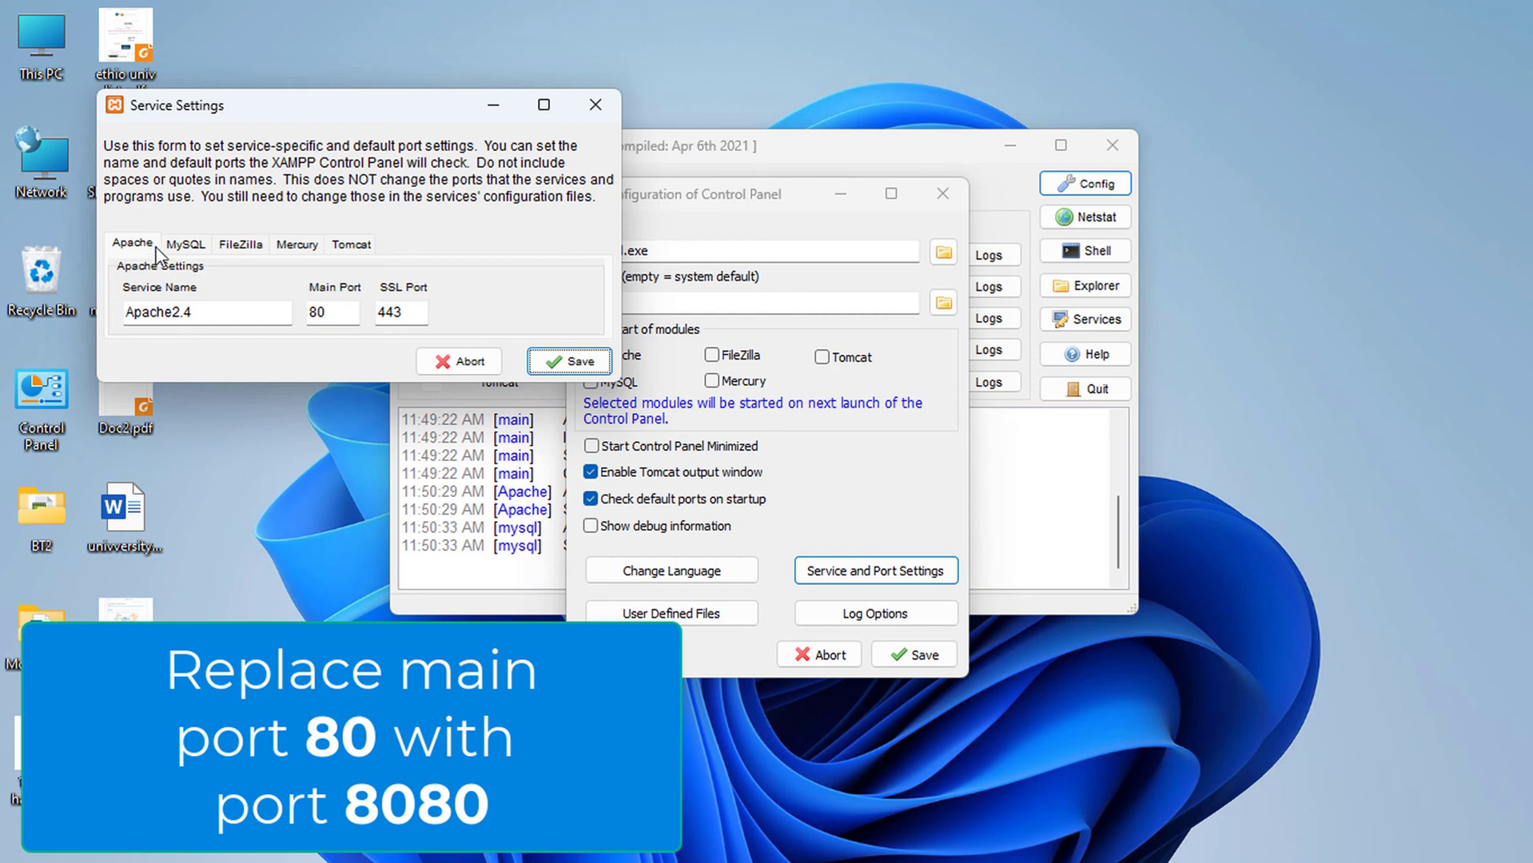
left_click(328, 313)
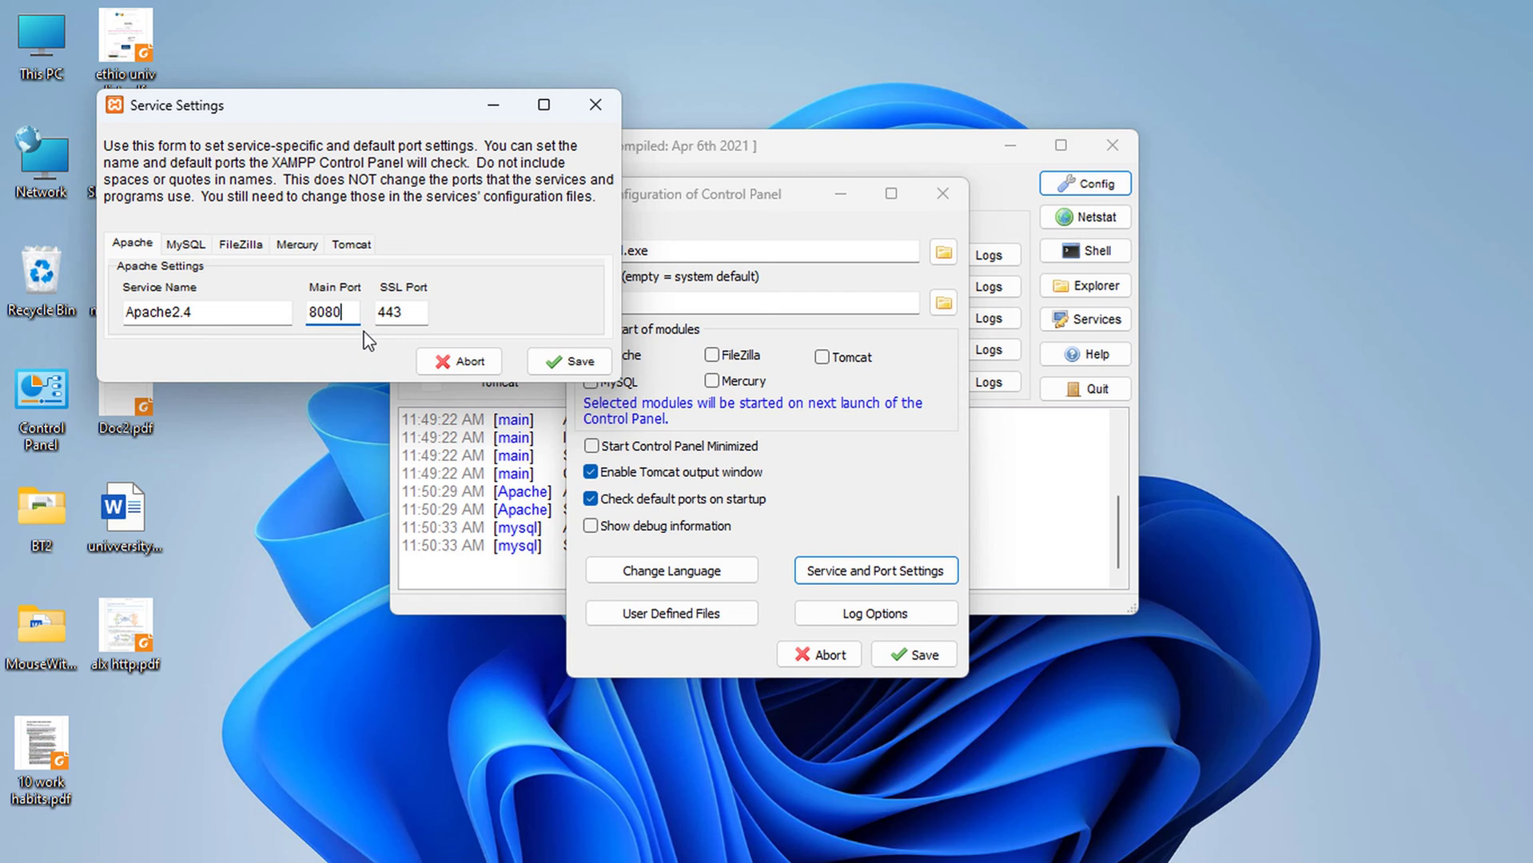
type("80")
left_click(563, 364)
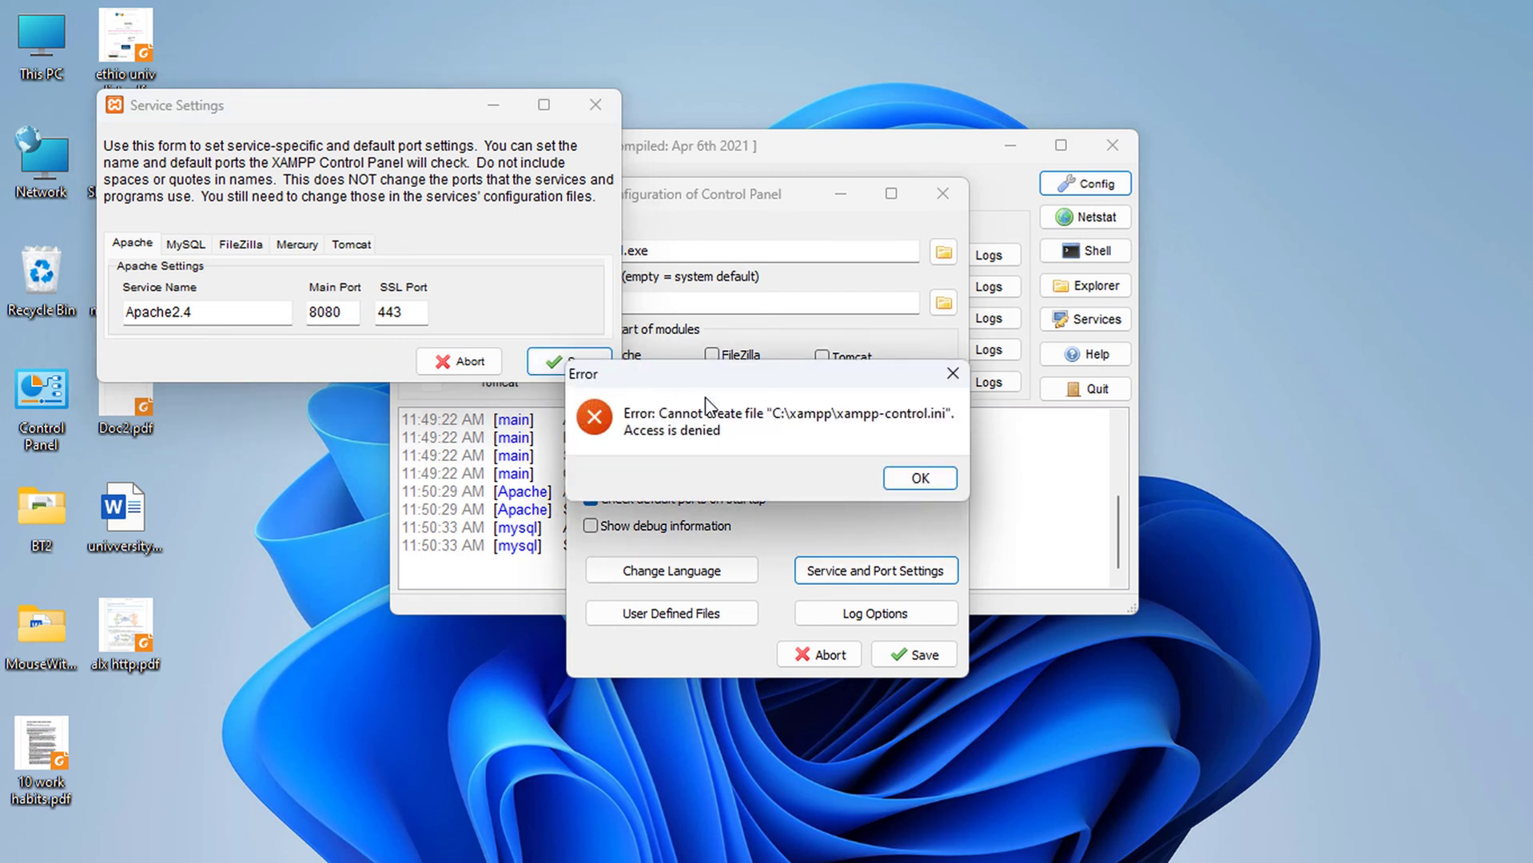
left_click(925, 478)
left_click(921, 655)
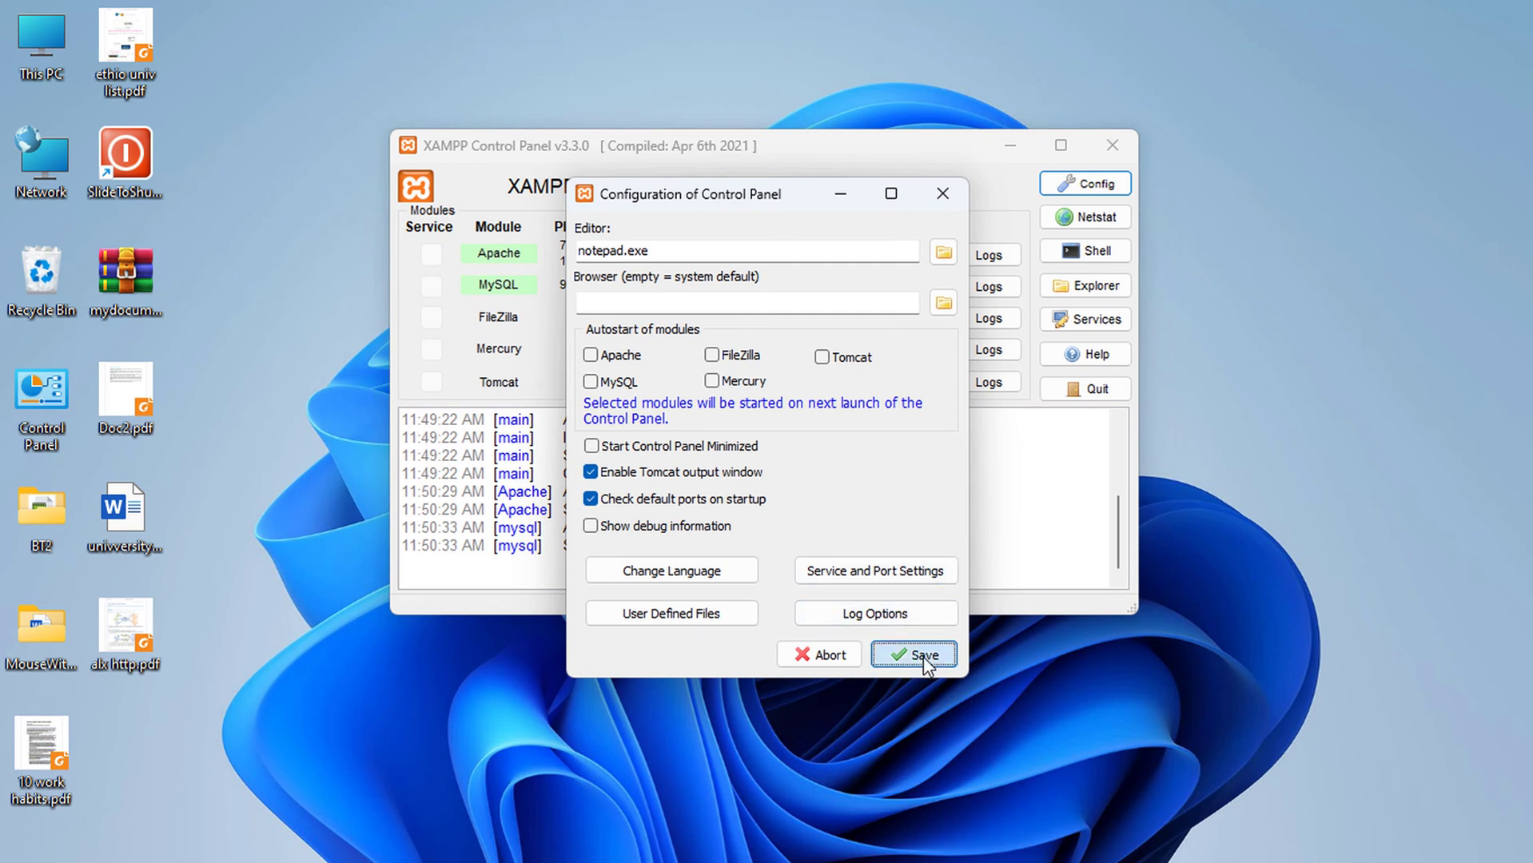
key("Return")
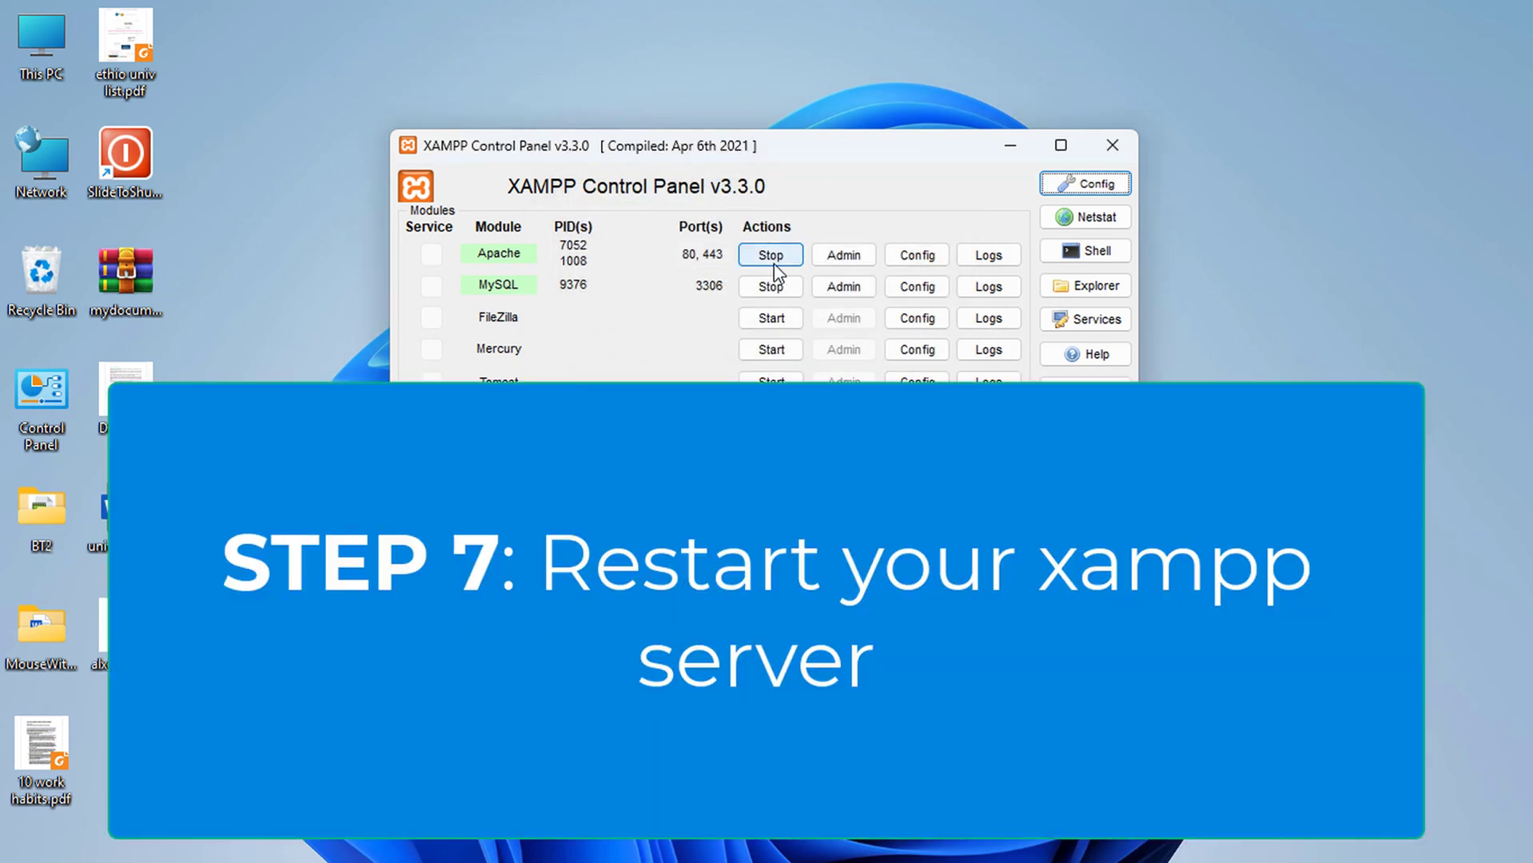
Step: Stop the Apache and MySQL modules and close the XAMPP Control Panel
left_click(772, 256)
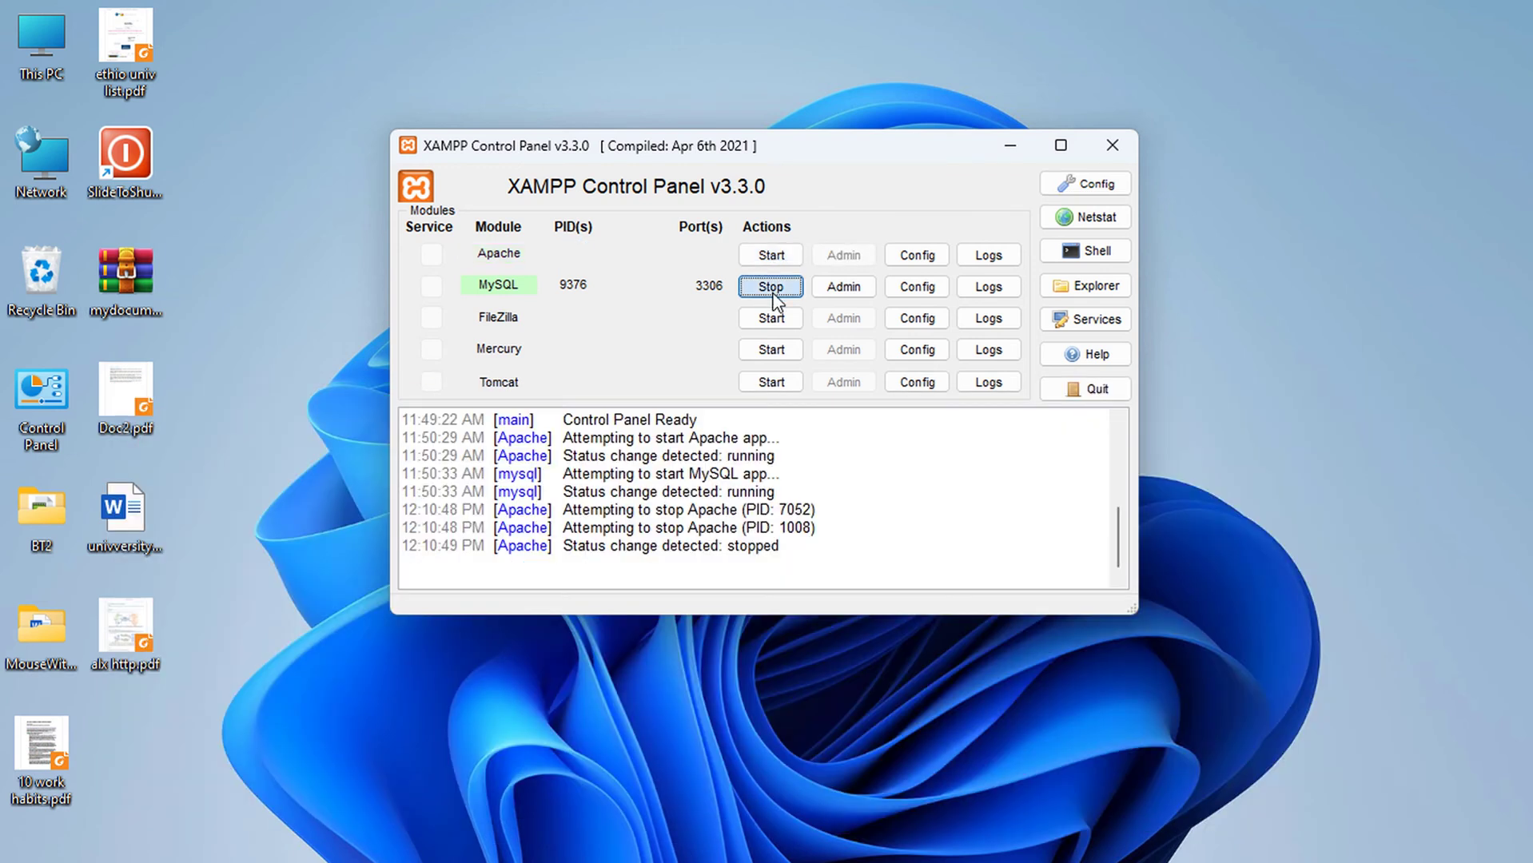
left_click(771, 288)
left_click(1112, 145)
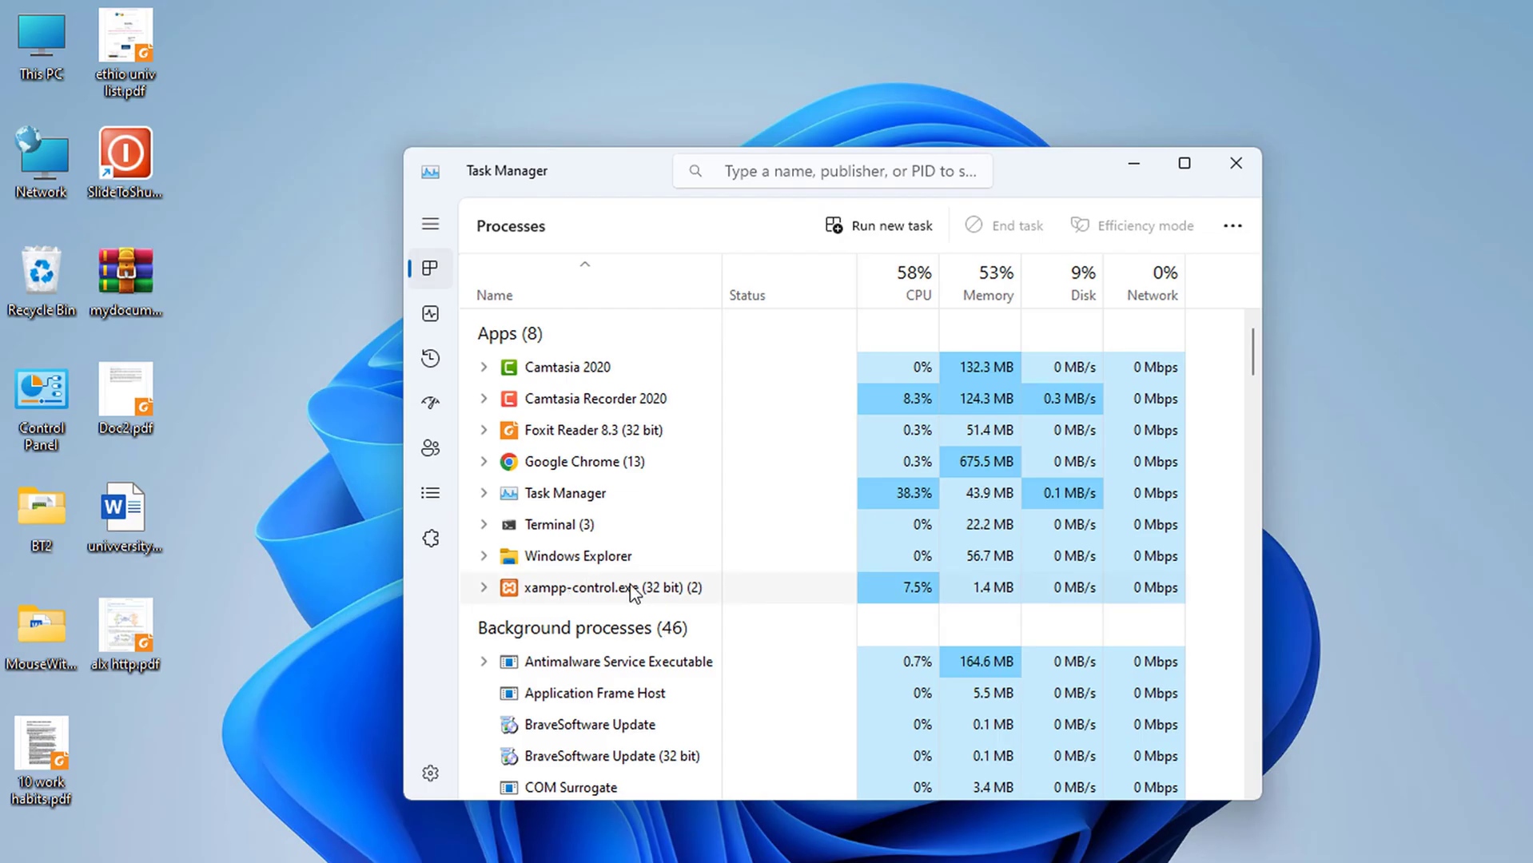
Step: End the xampp-control.exe task in Task Manager and close Task Manager
left_click(633, 590)
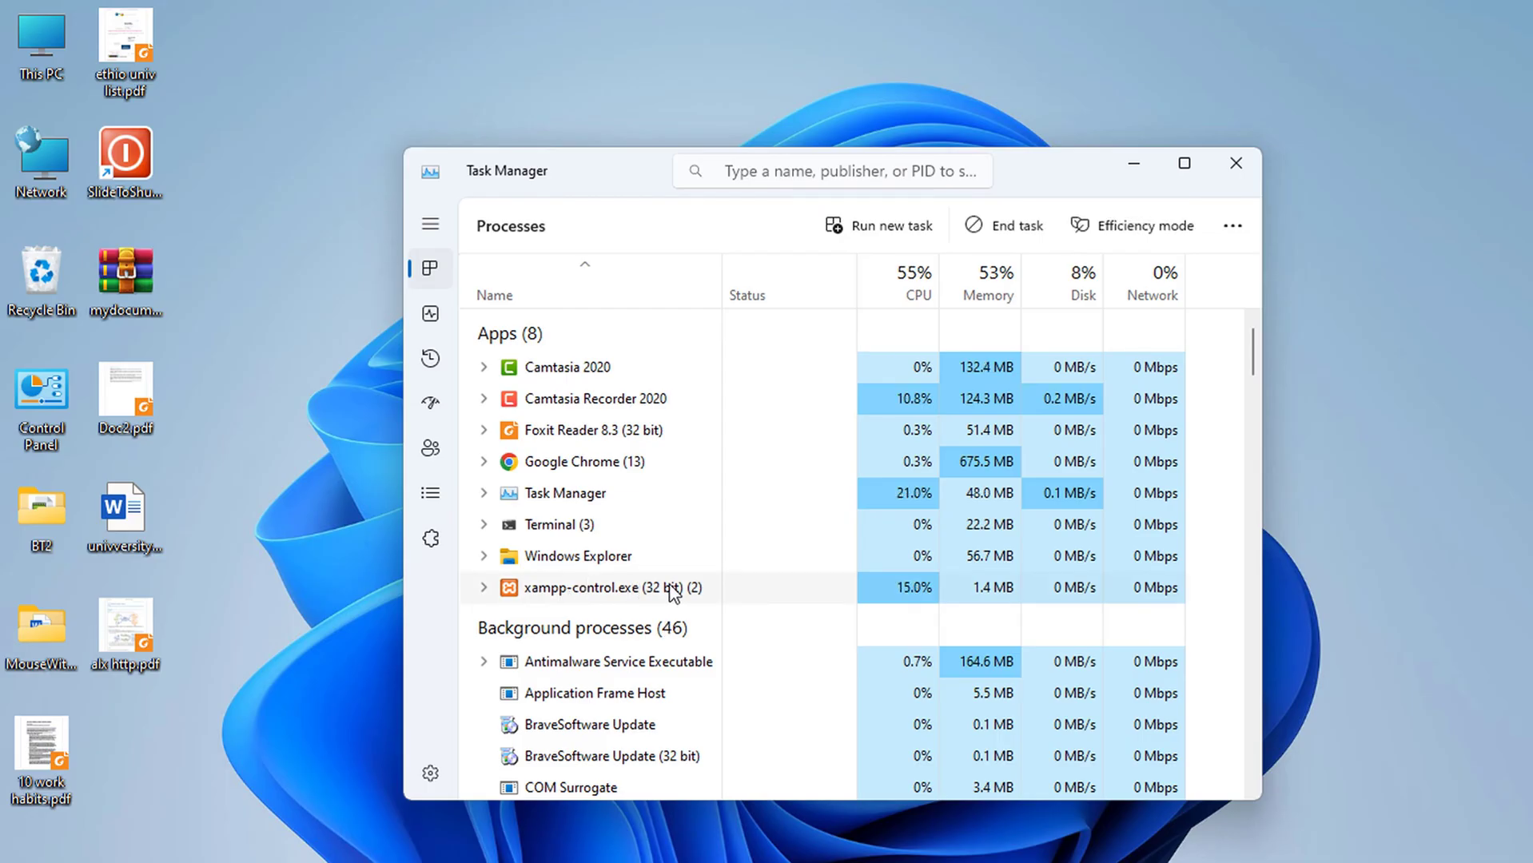
right_click(565, 597)
left_click(643, 358)
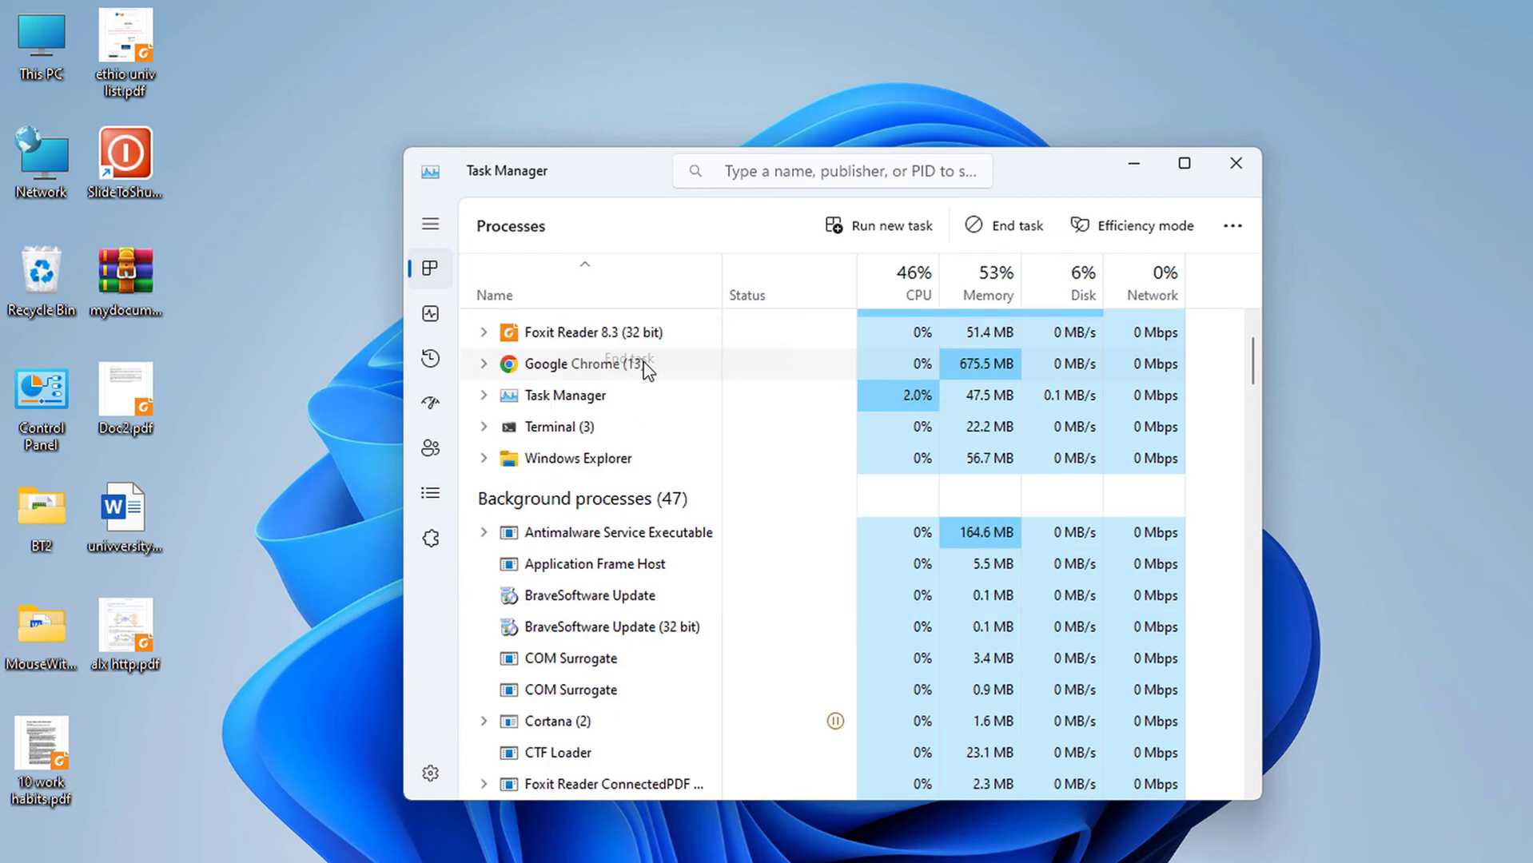
left_click(1231, 169)
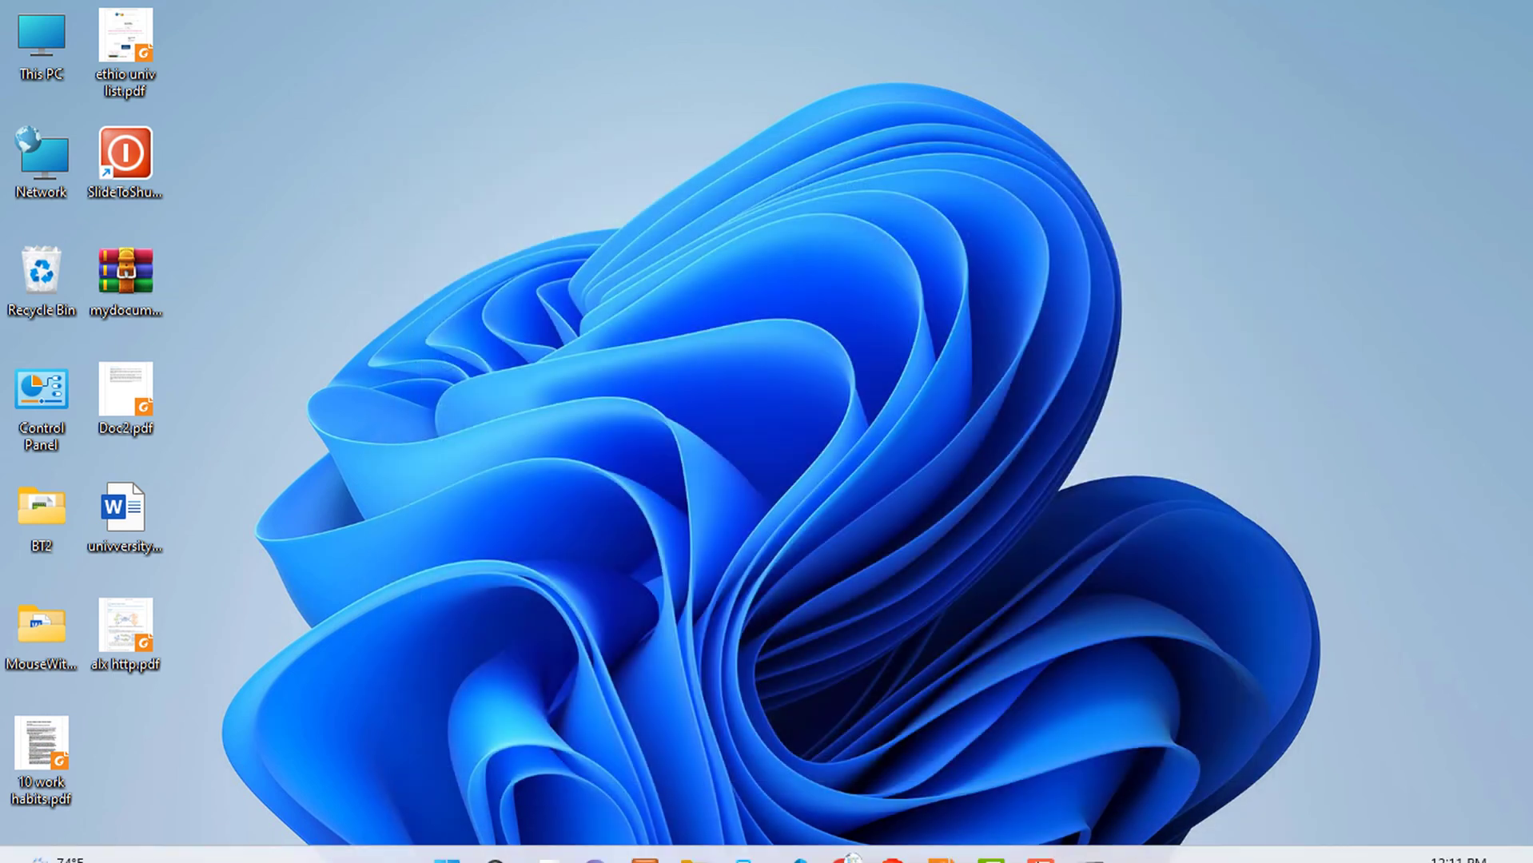
Step: Reopen the XAMPP Control Panel, start Apache and MySQL, and minimize the window
left_click(646, 836)
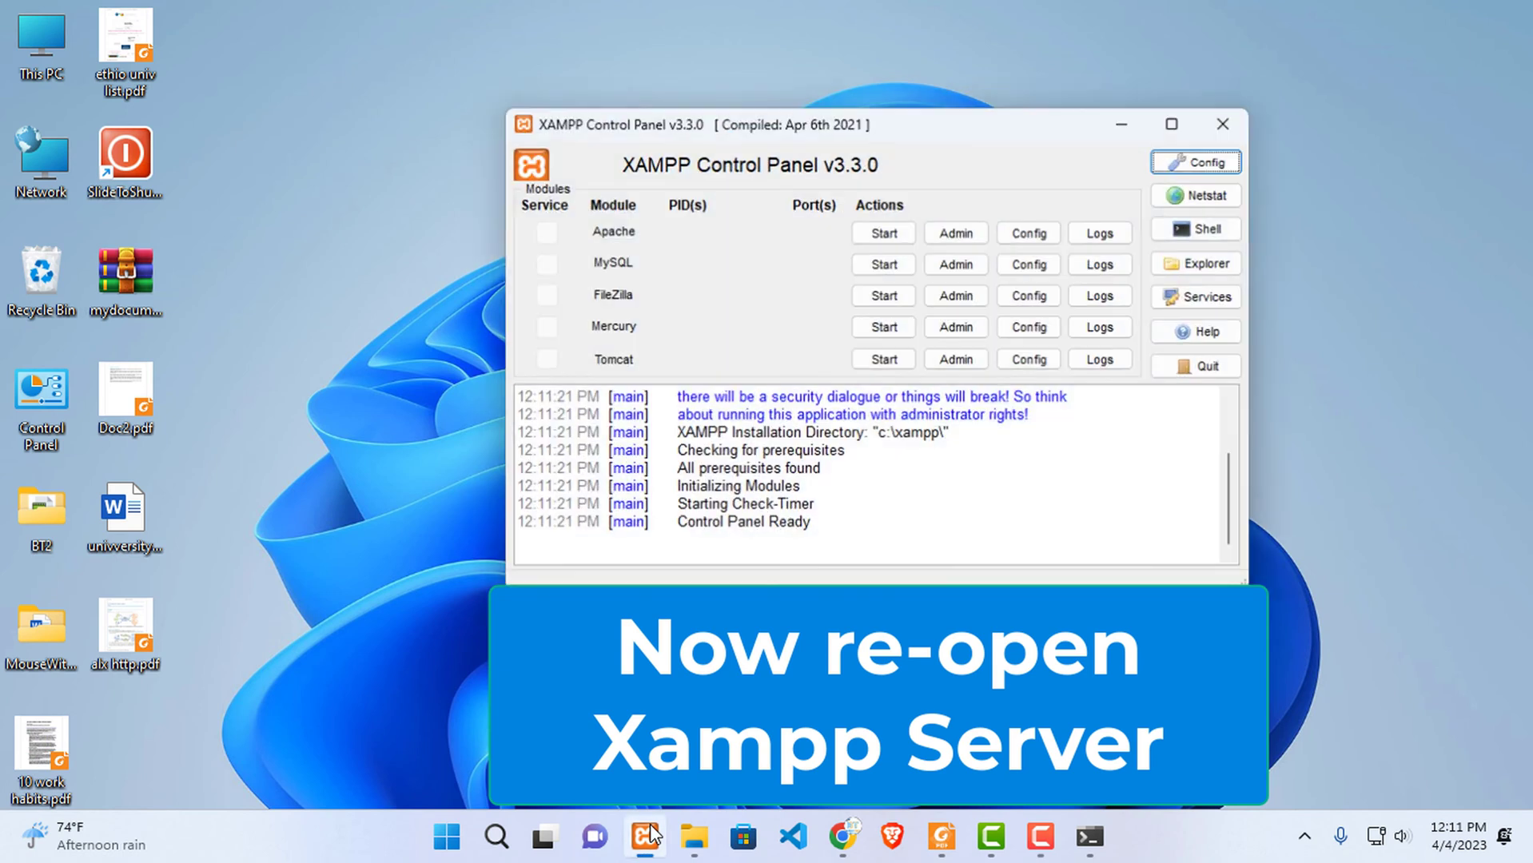
left_click(889, 233)
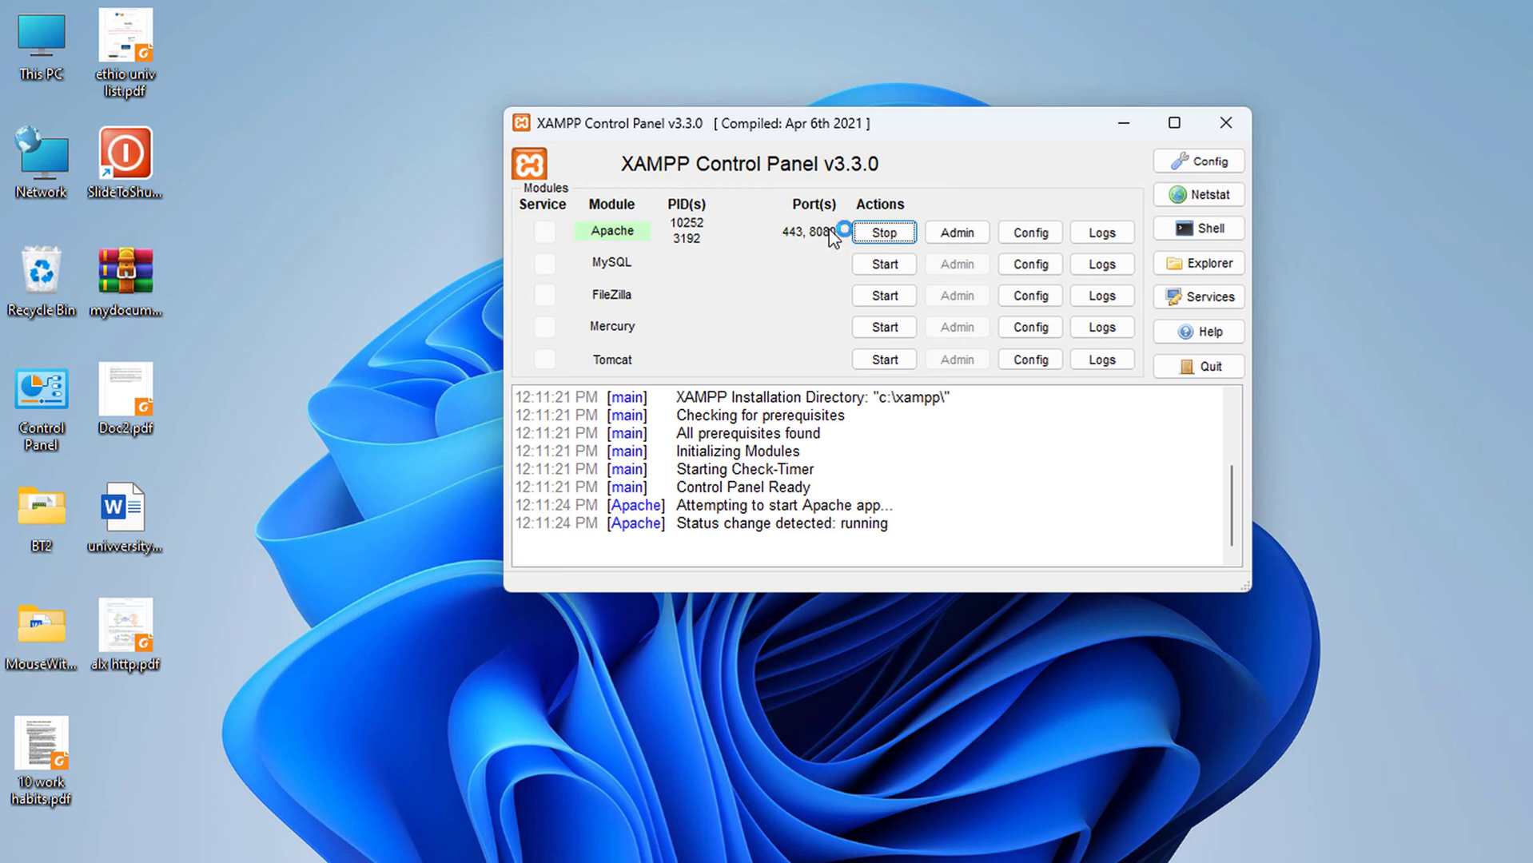
left_click(884, 268)
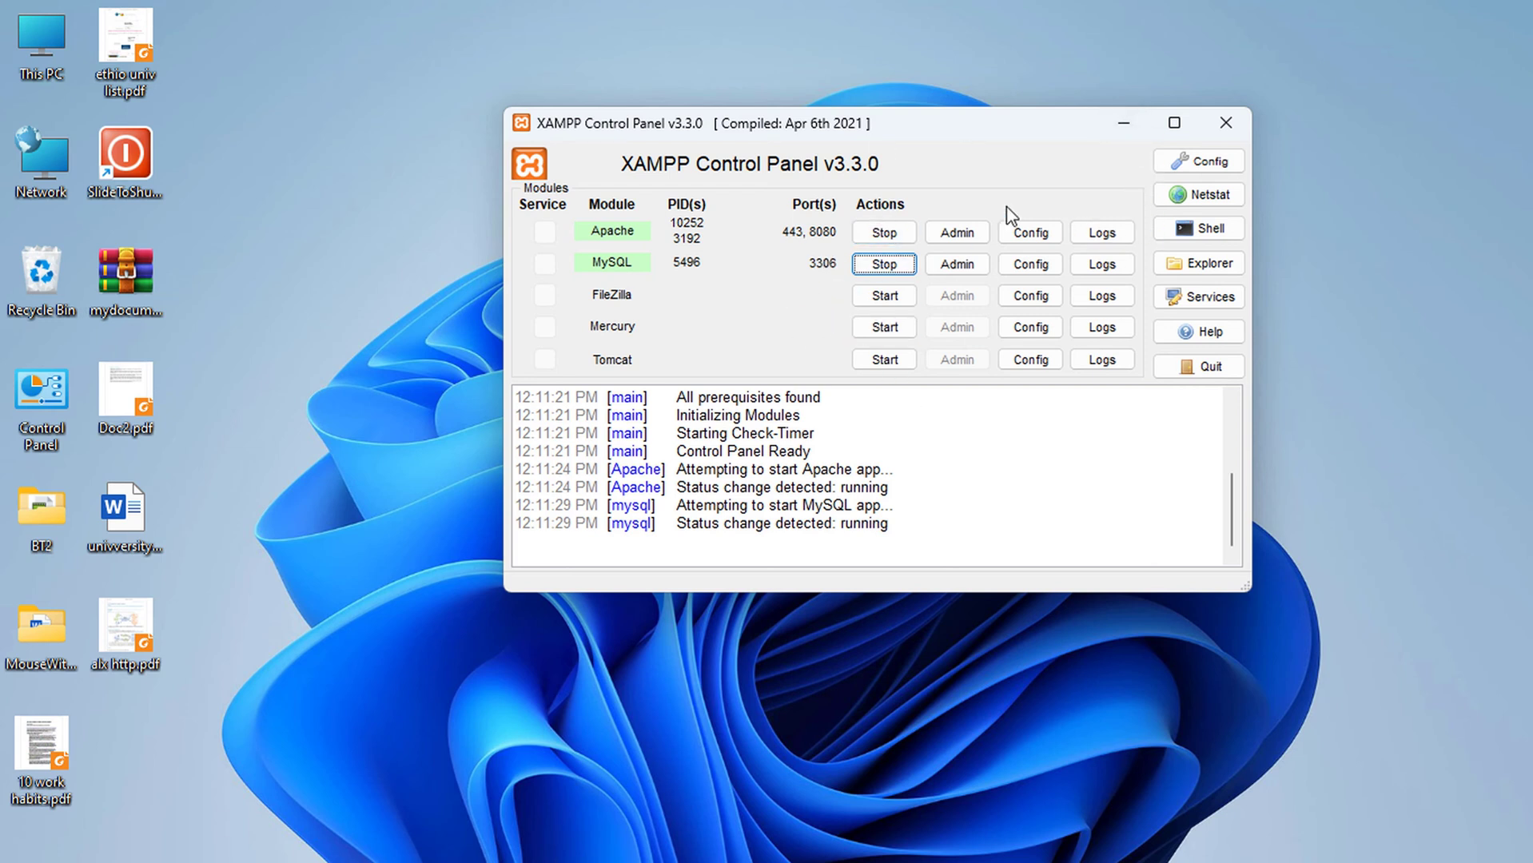
left_click(1124, 125)
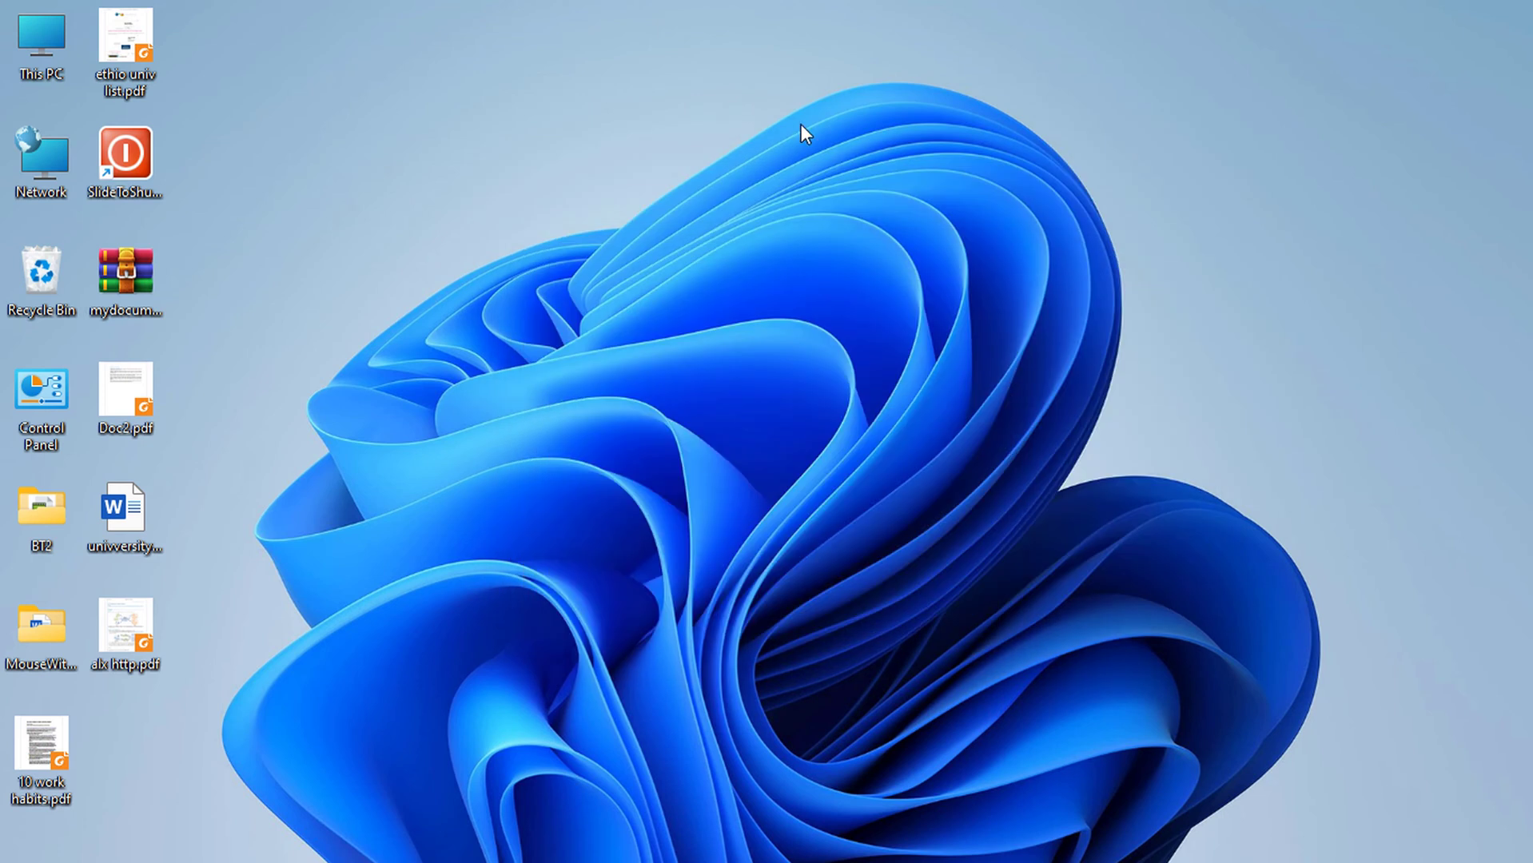
Step: Open the Windows Control Panel and go to the list of apps allowed through Windows Defender Firewall
key("super+s")
type("co")
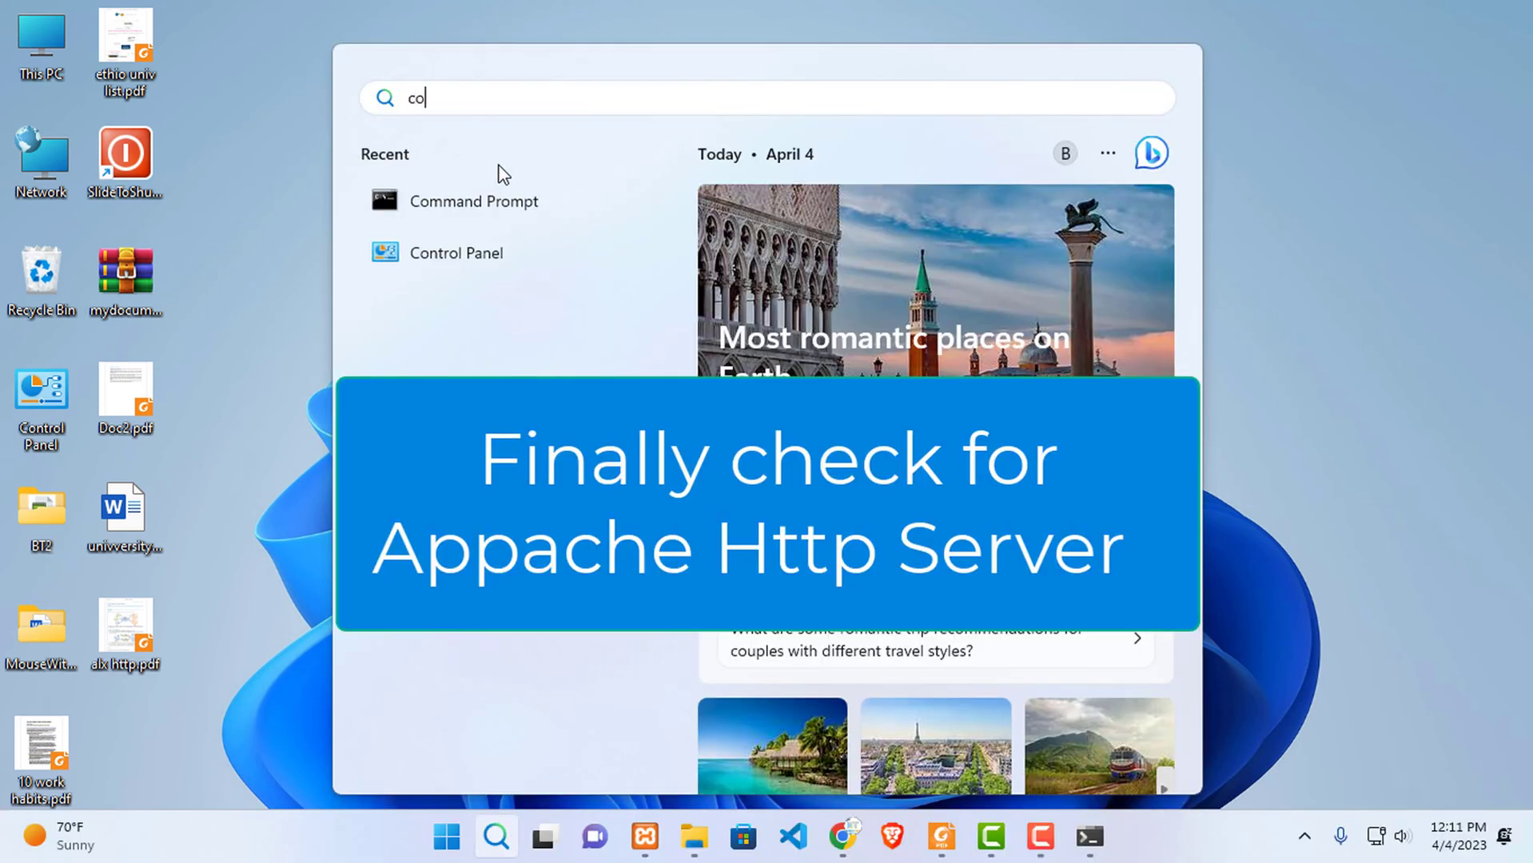
type("ntrol")
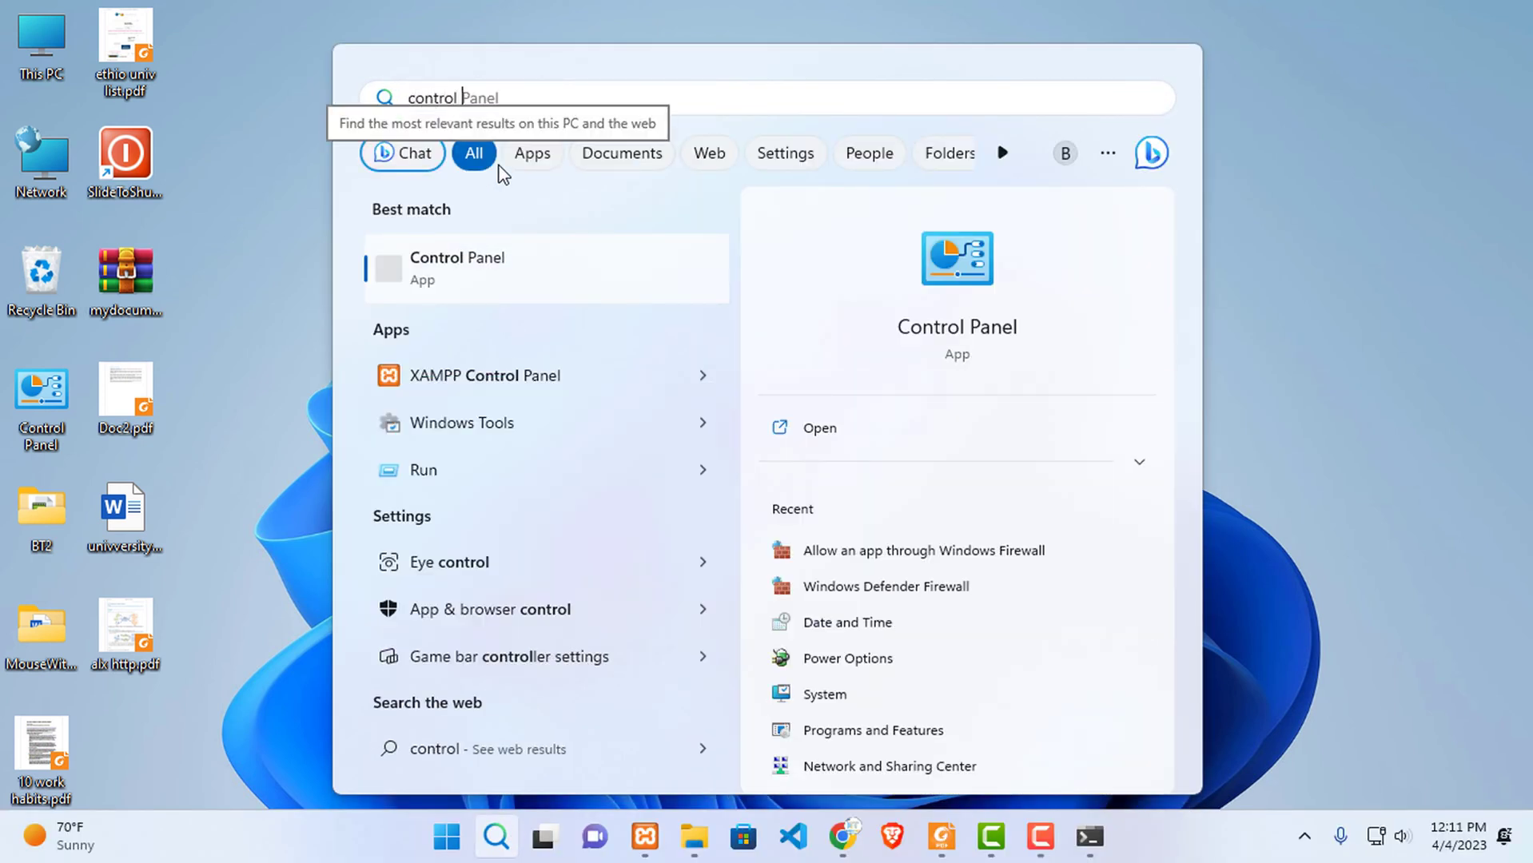
left_click(509, 269)
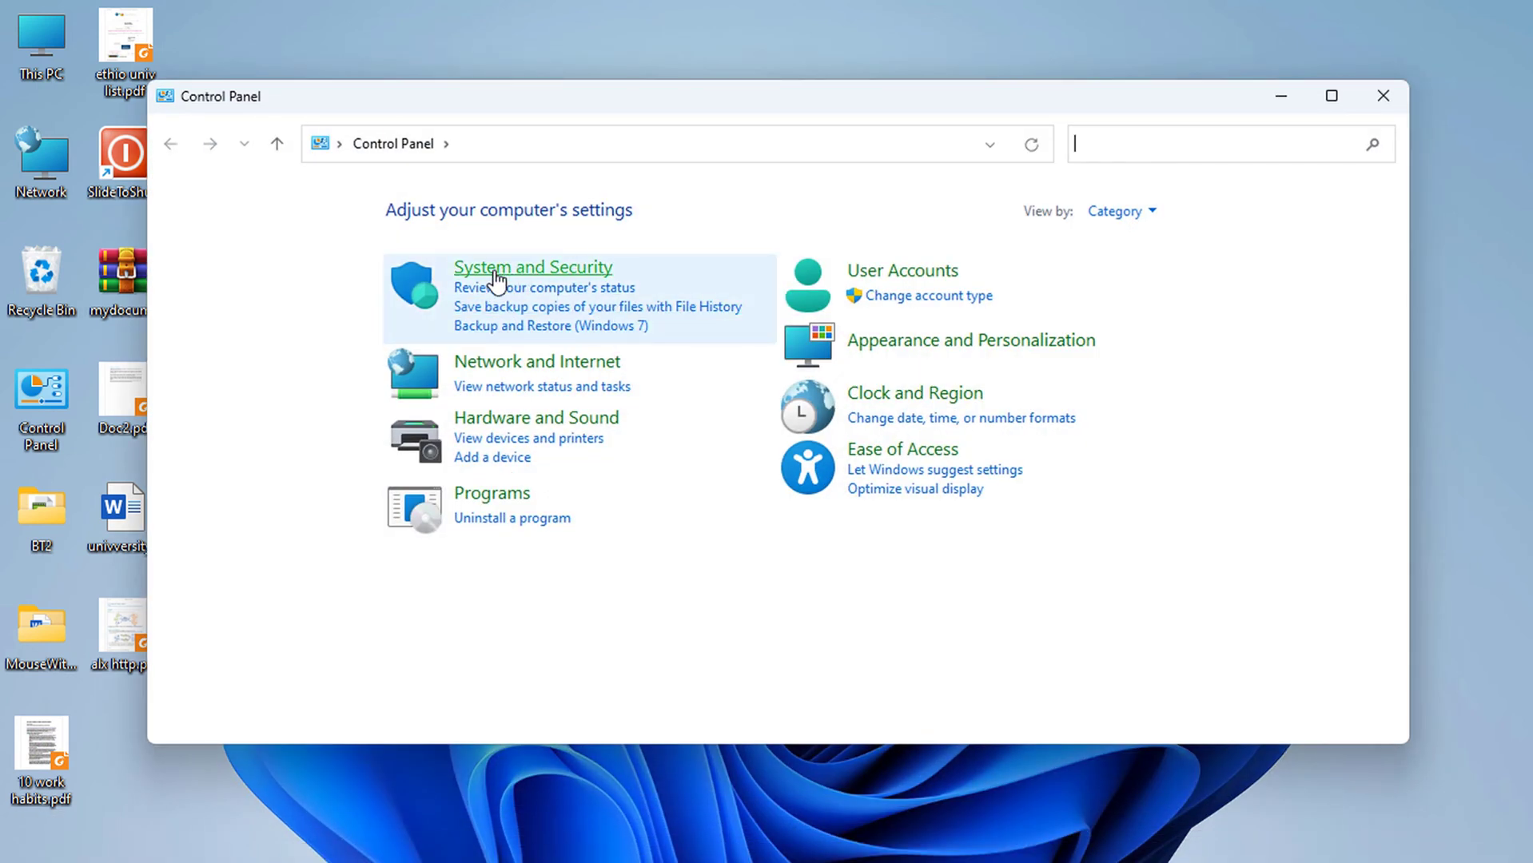
left_click(537, 272)
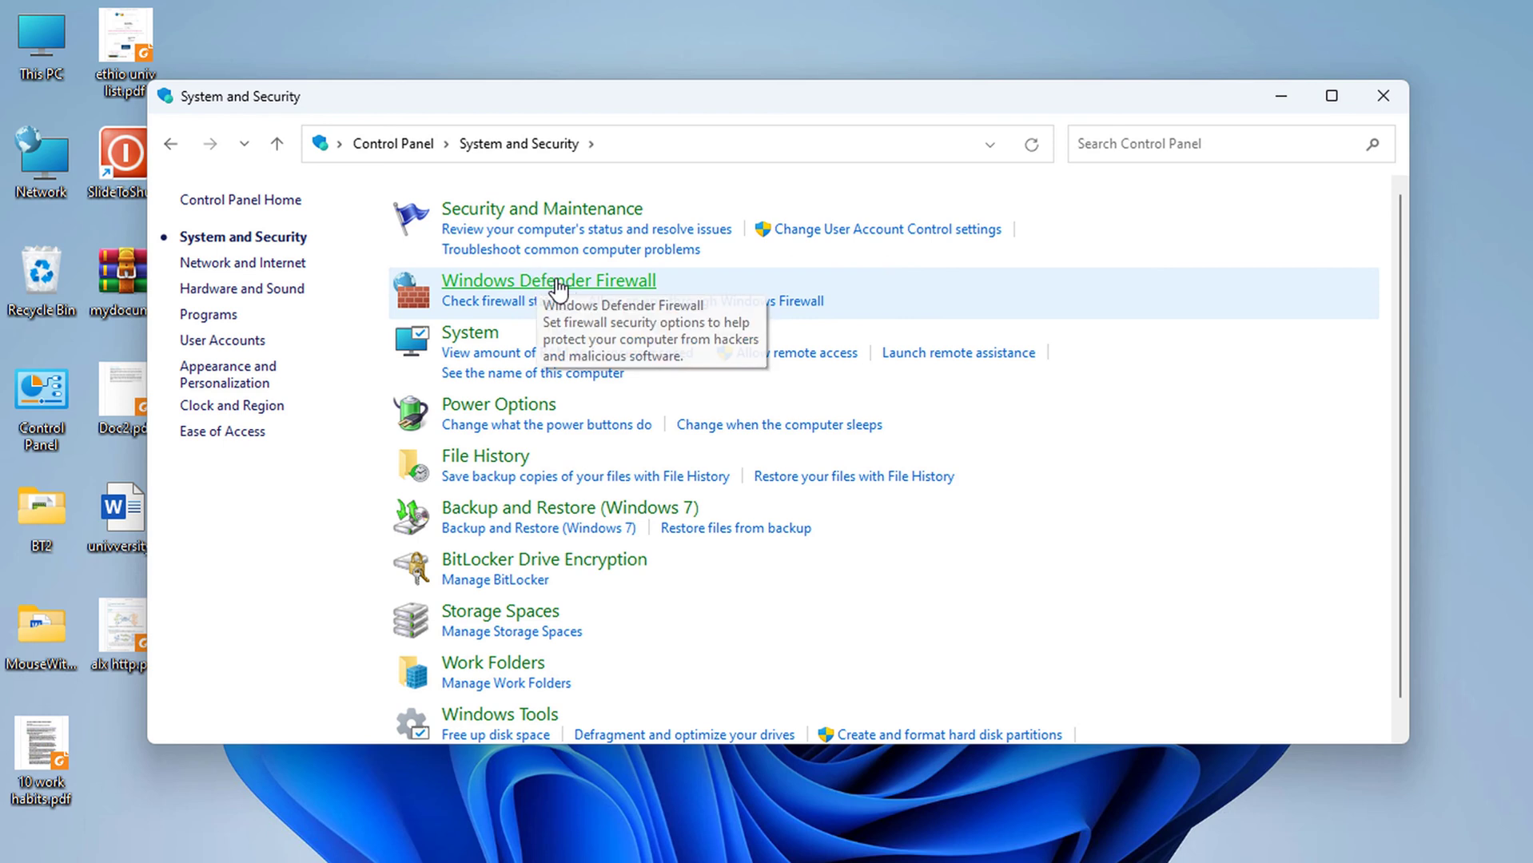
left_click(557, 284)
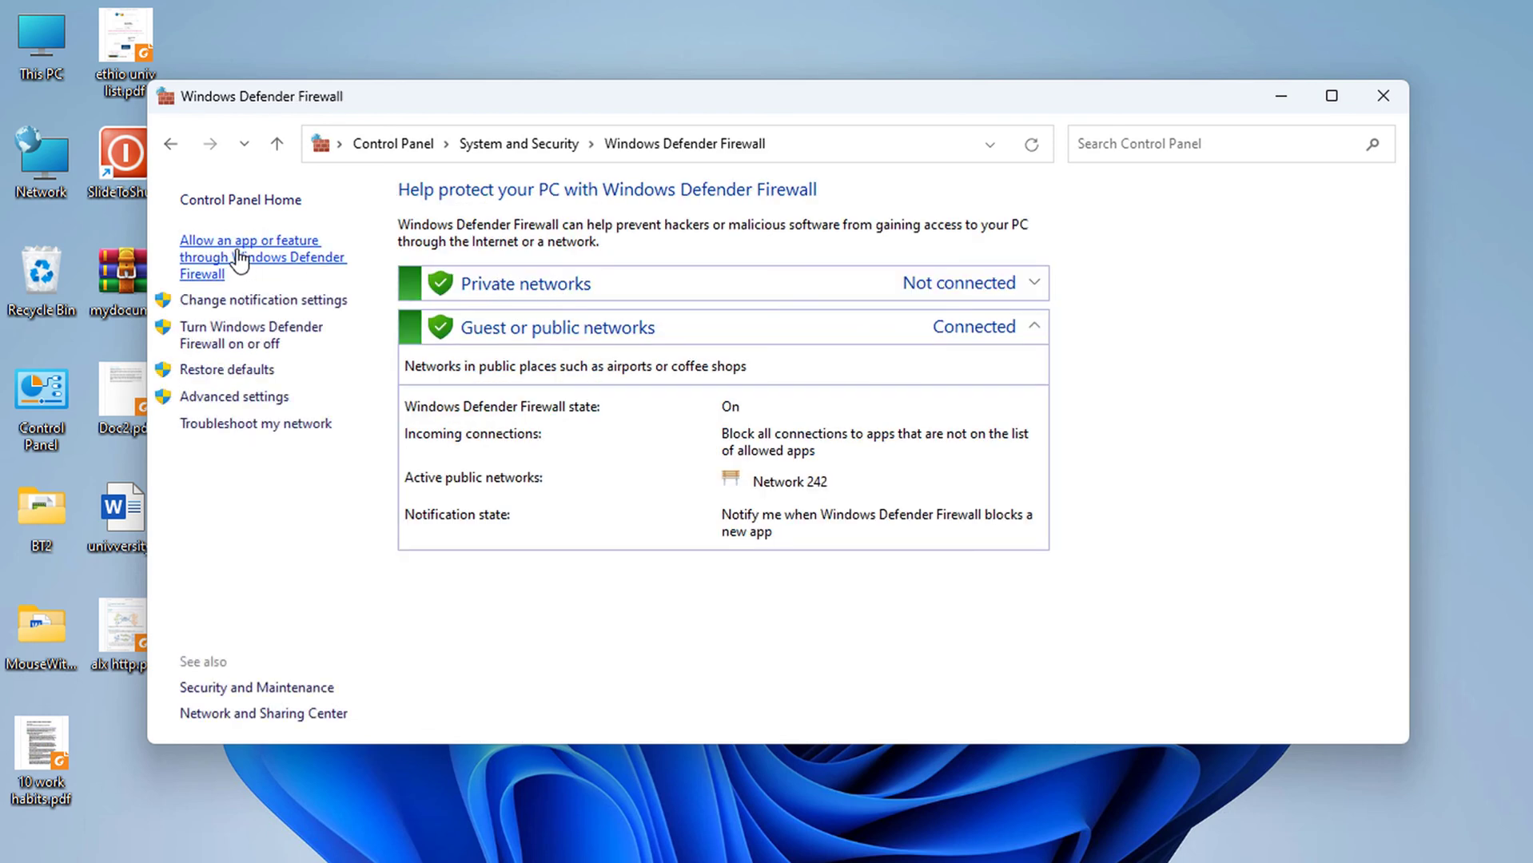
left_click(232, 259)
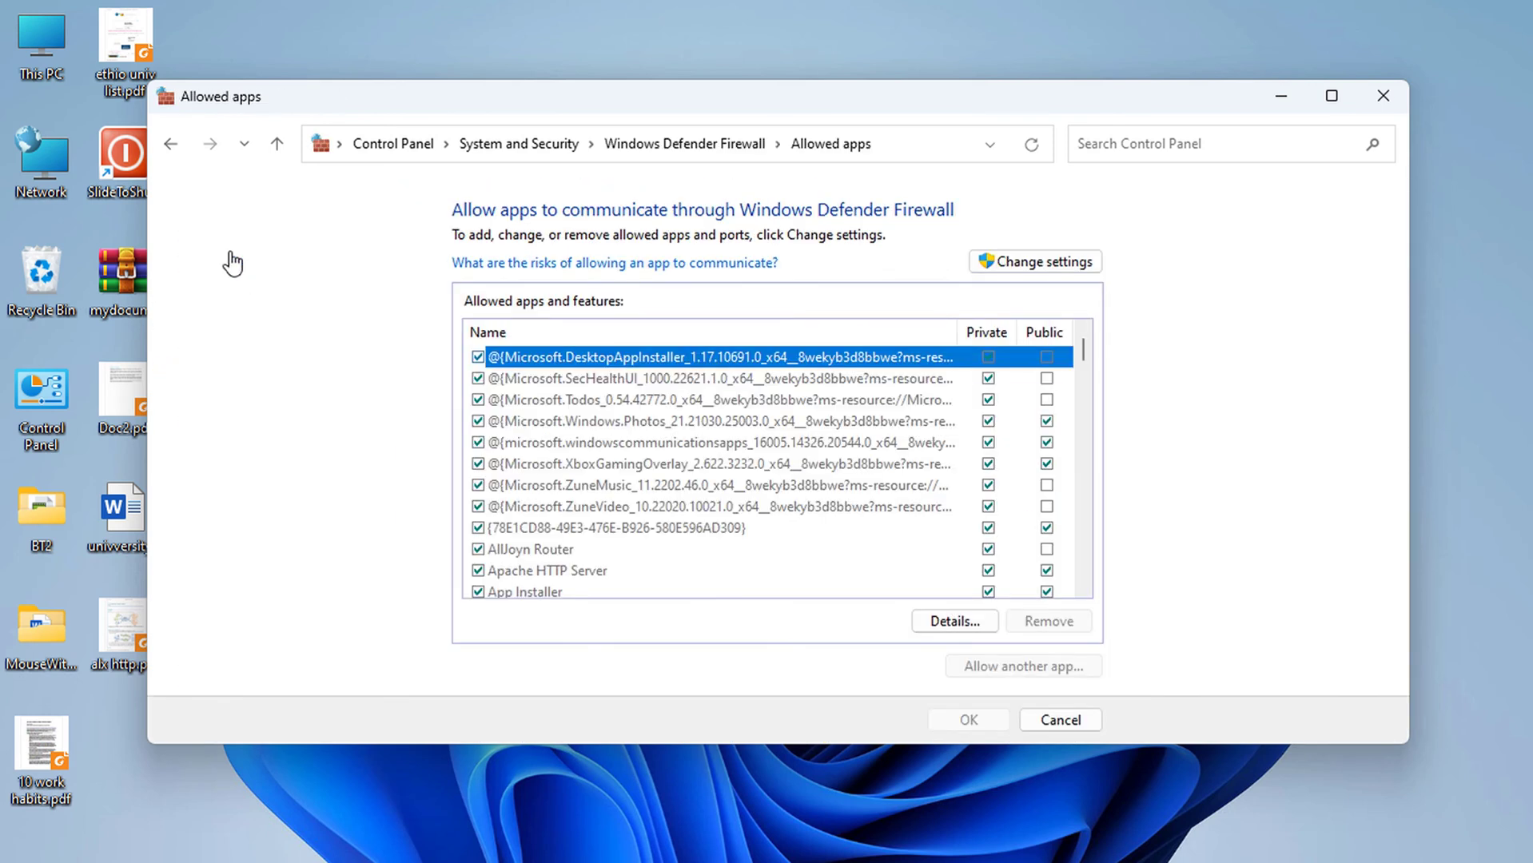
Step: Enable changes to the allowed apps, check Apache HTTP Server's private and public access, then confirm and close the firewall window
left_click(1032, 263)
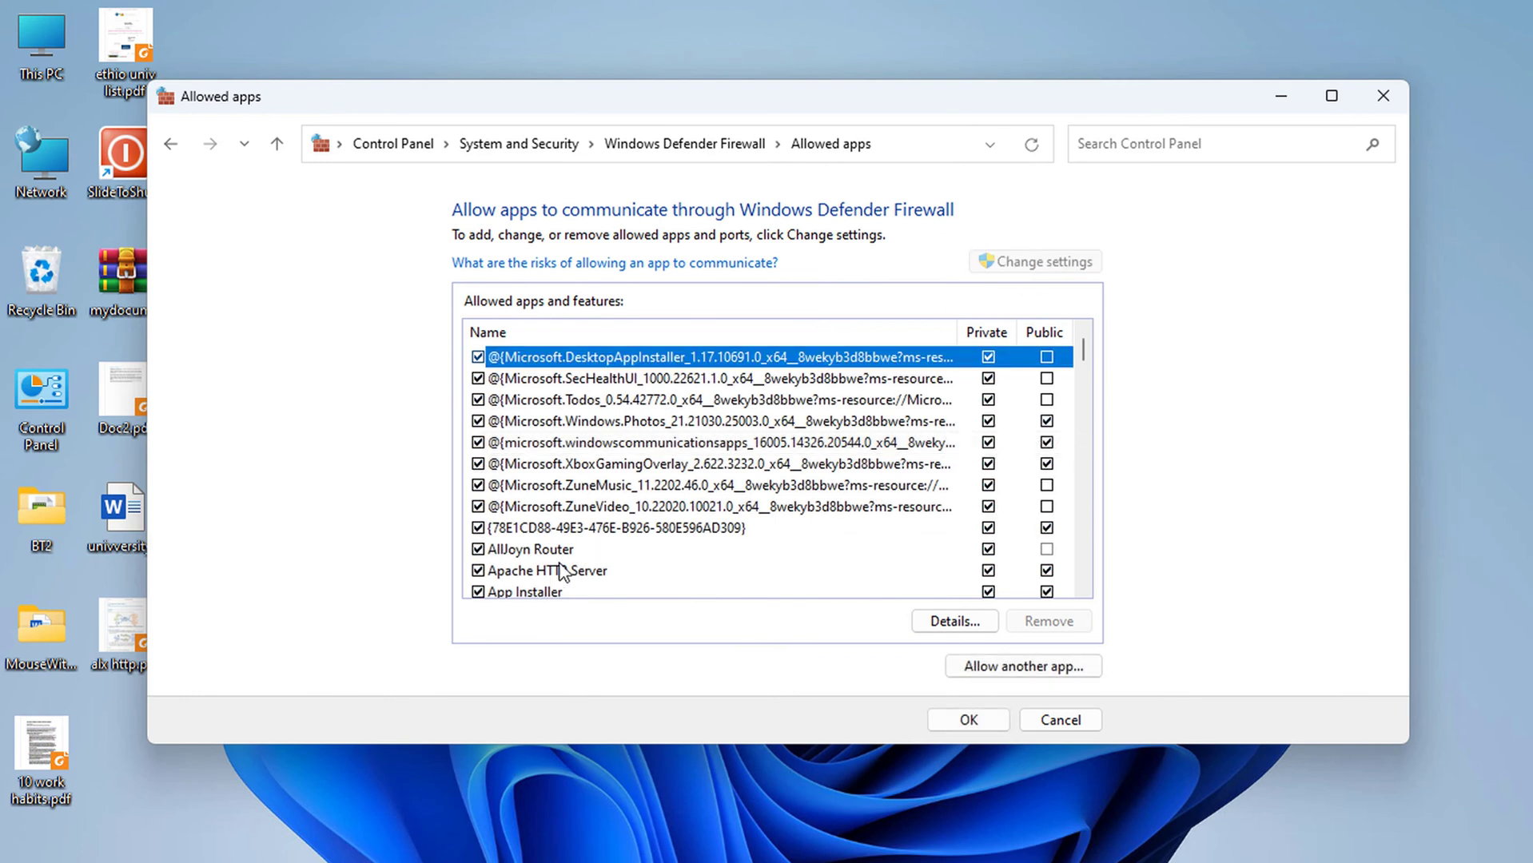
left_click(599, 570)
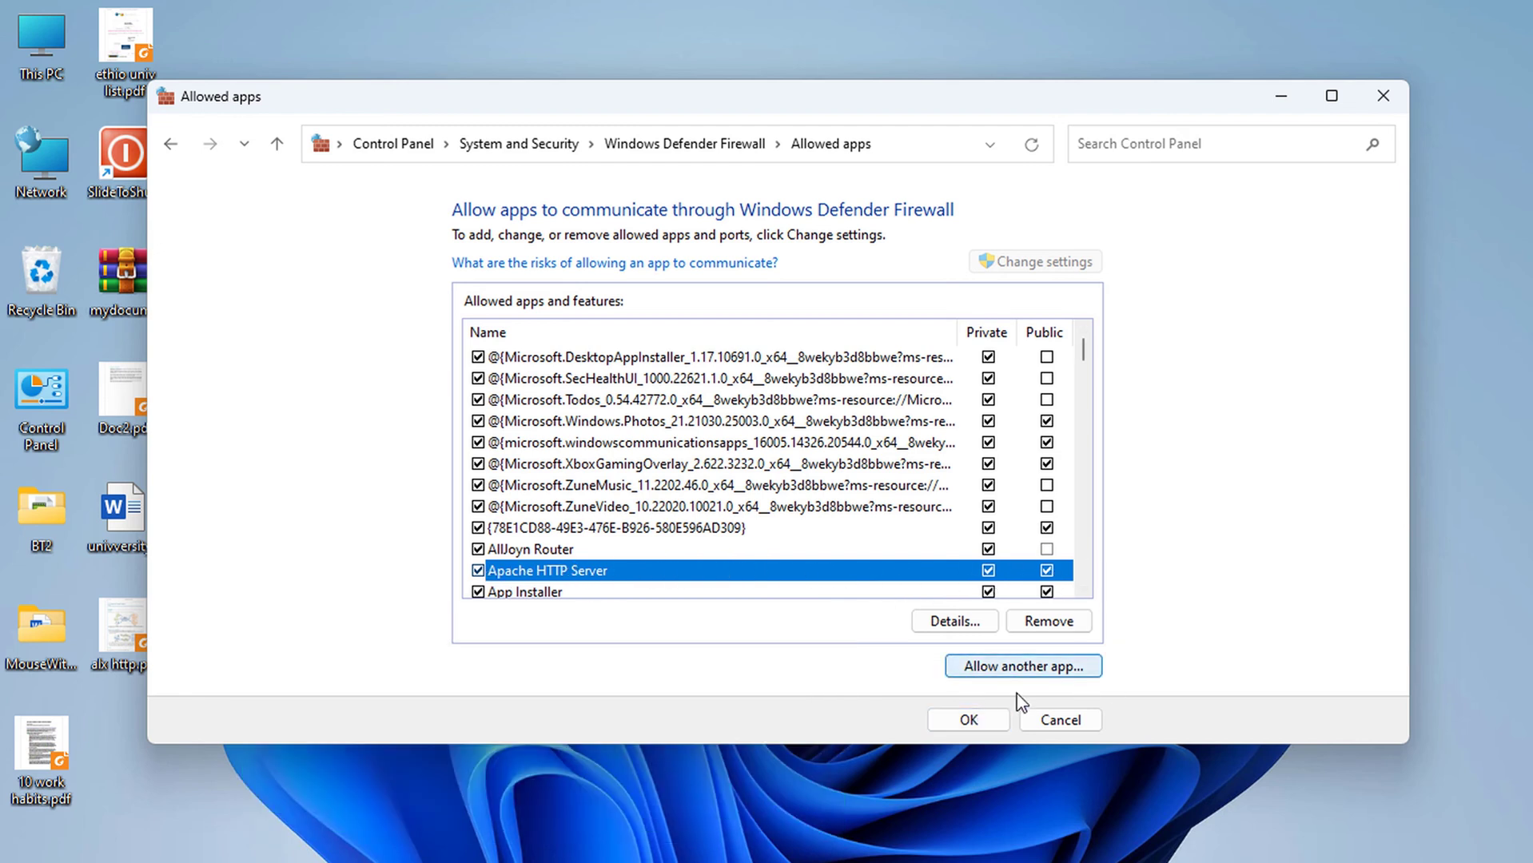
left_click(980, 717)
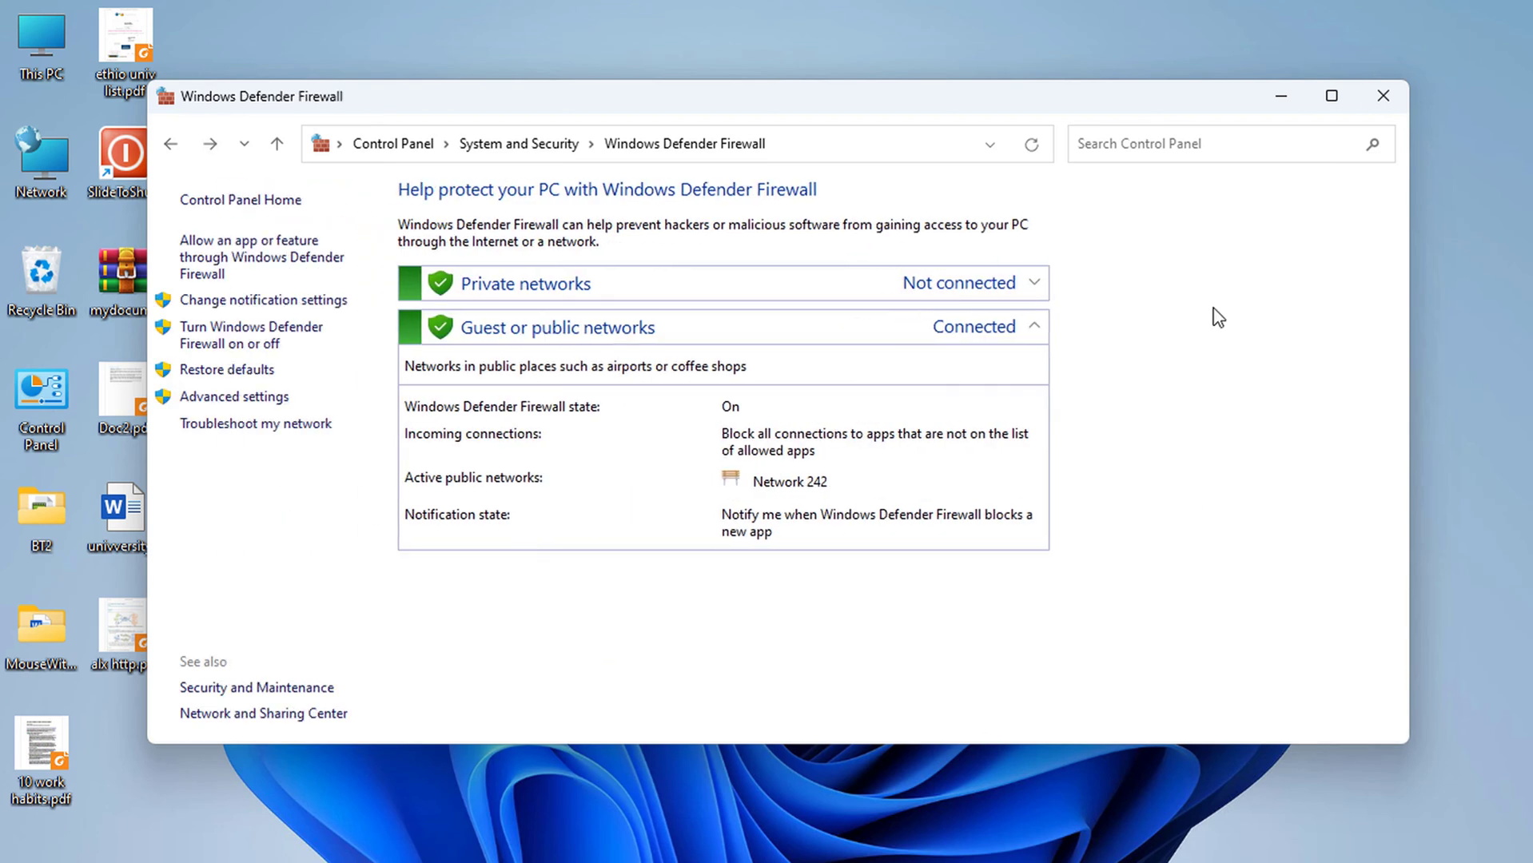
left_click(1381, 97)
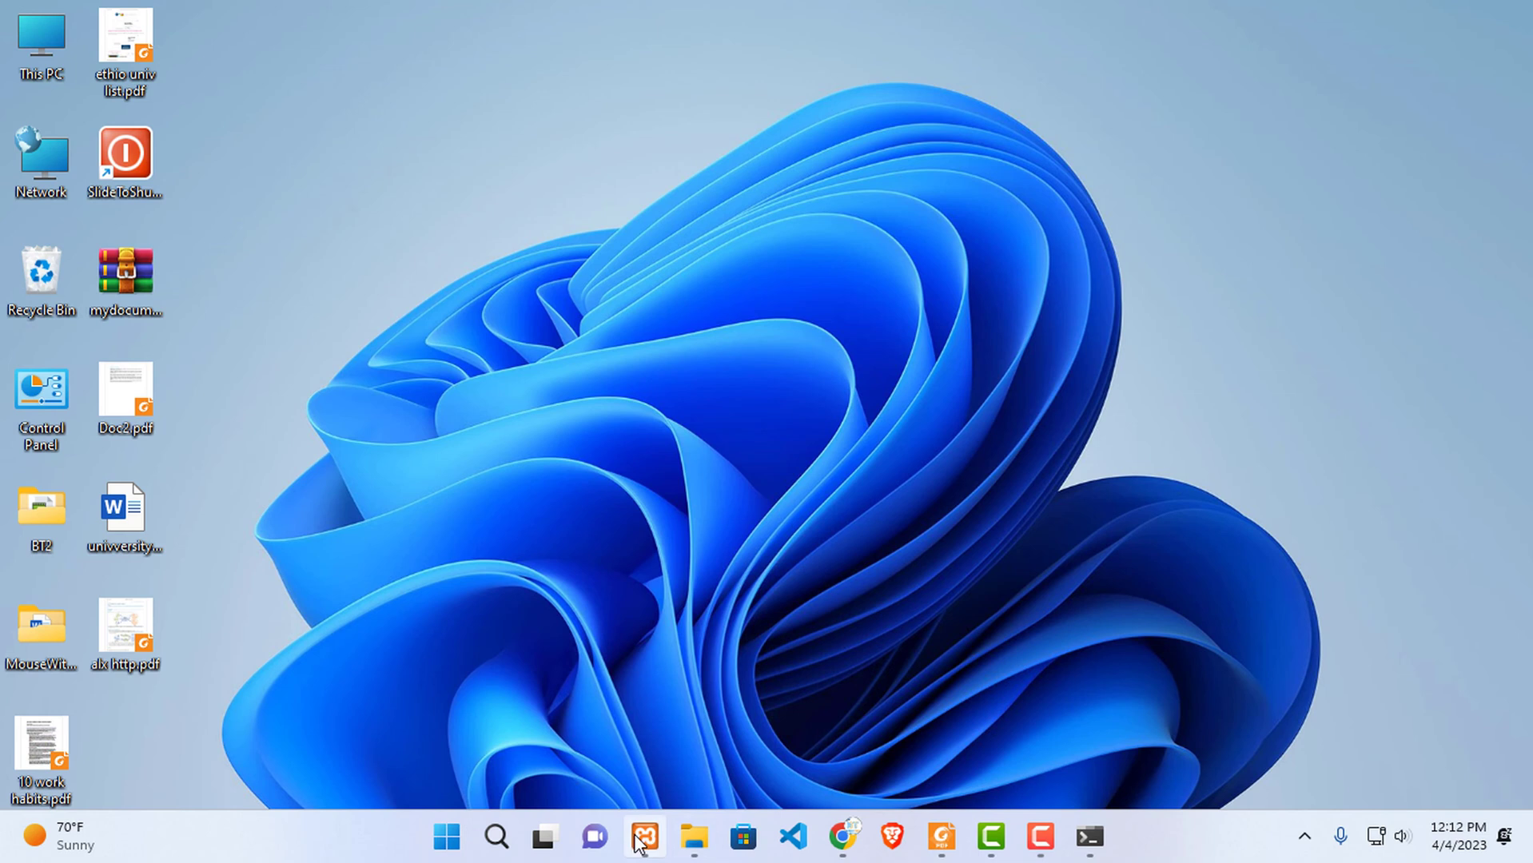
Step: Restore the XAMPP Control Panel, check the computer's IPv4 address in the Command Prompt's ipconfig output, and minimize both windows
left_click(645, 835)
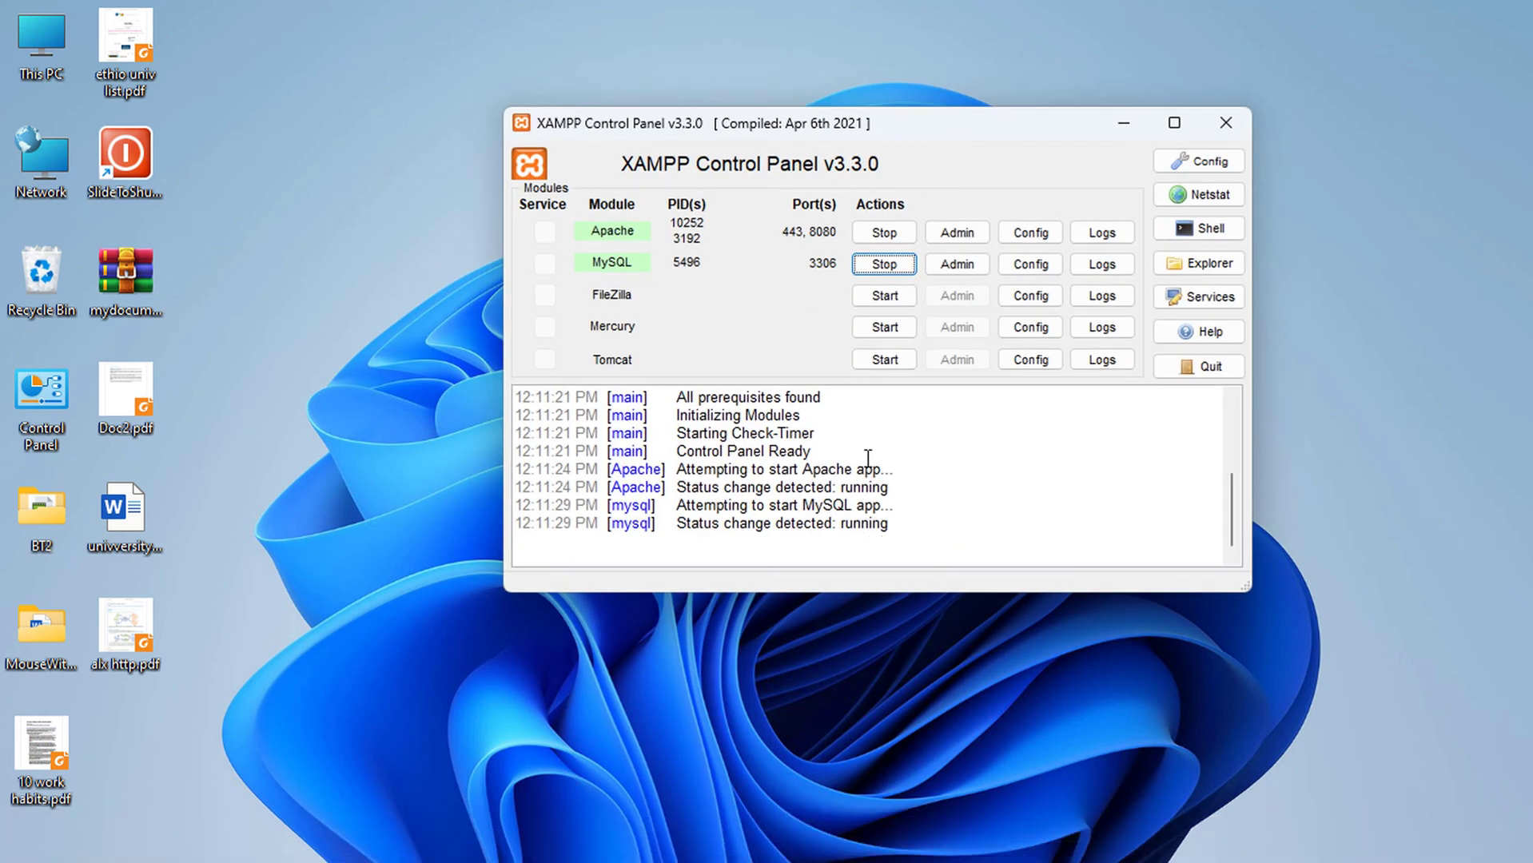
left_click_drag(962, 140, 623, 147)
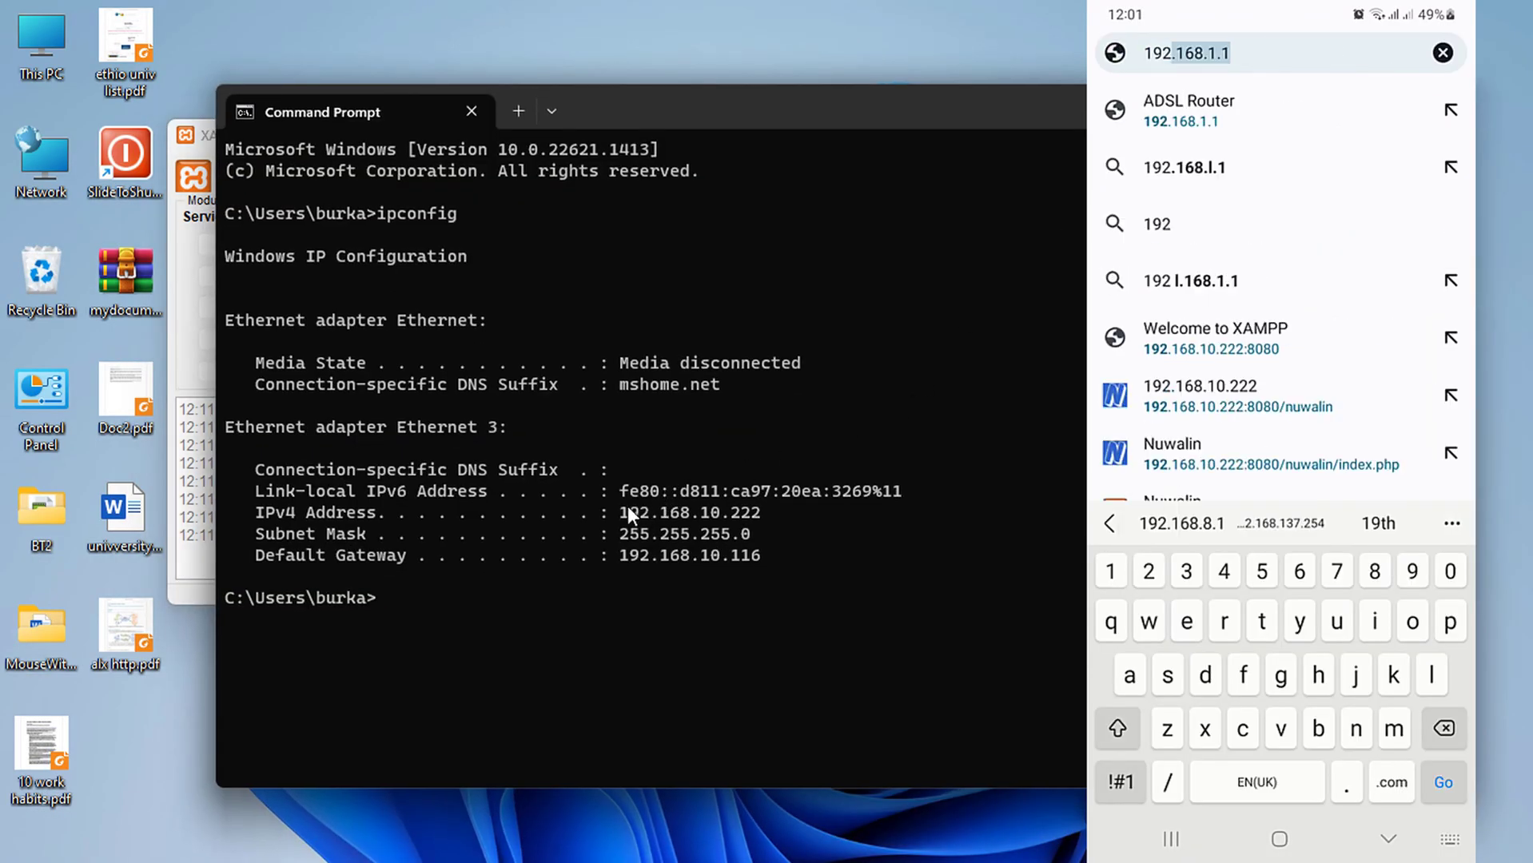
left_click_drag(628, 508, 761, 508)
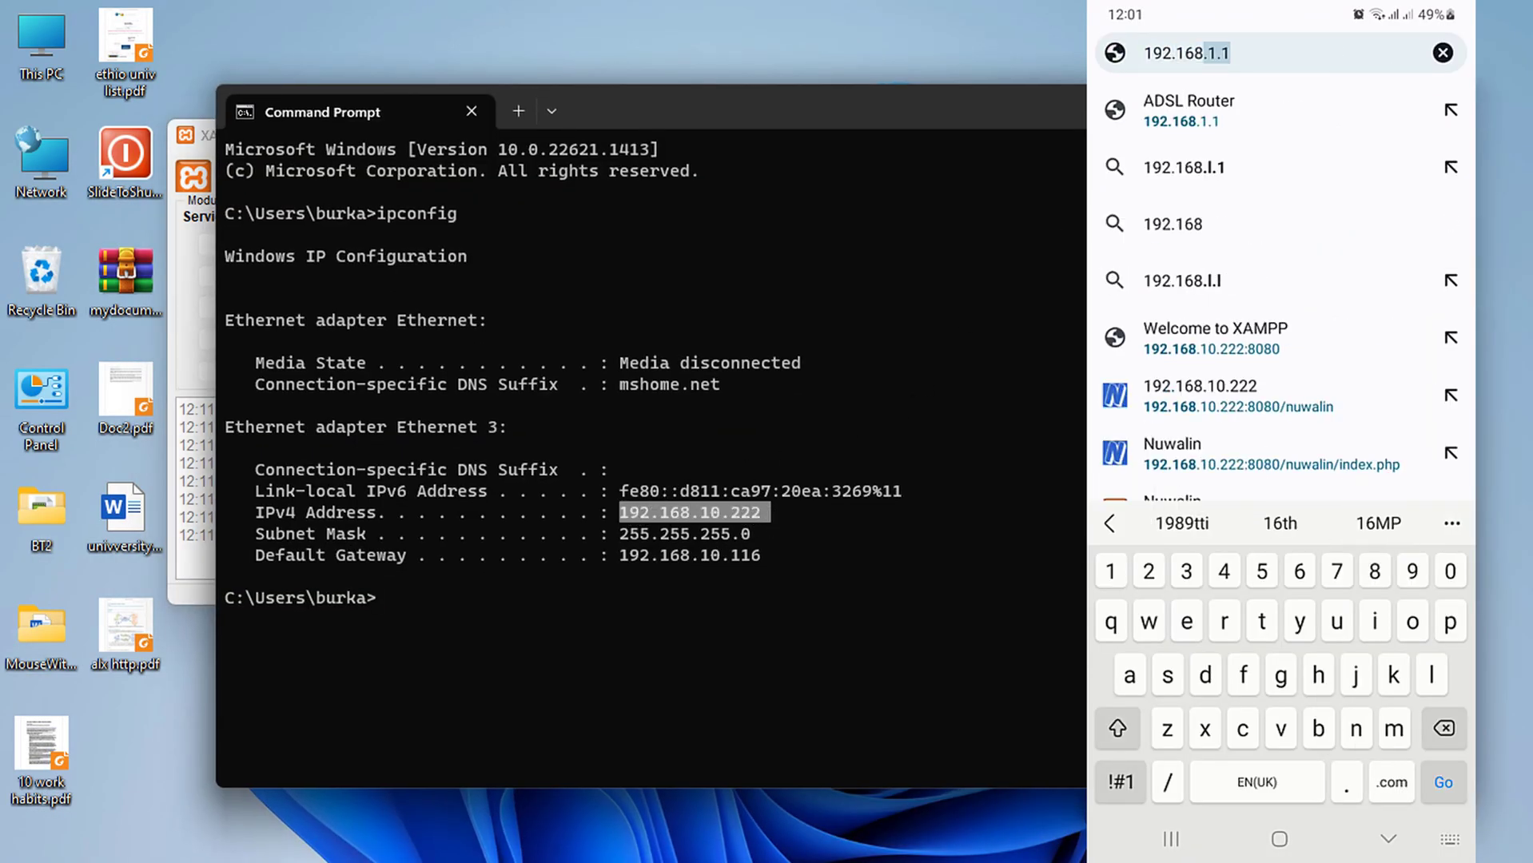
left_click_drag(1477, 245, 969, 273)
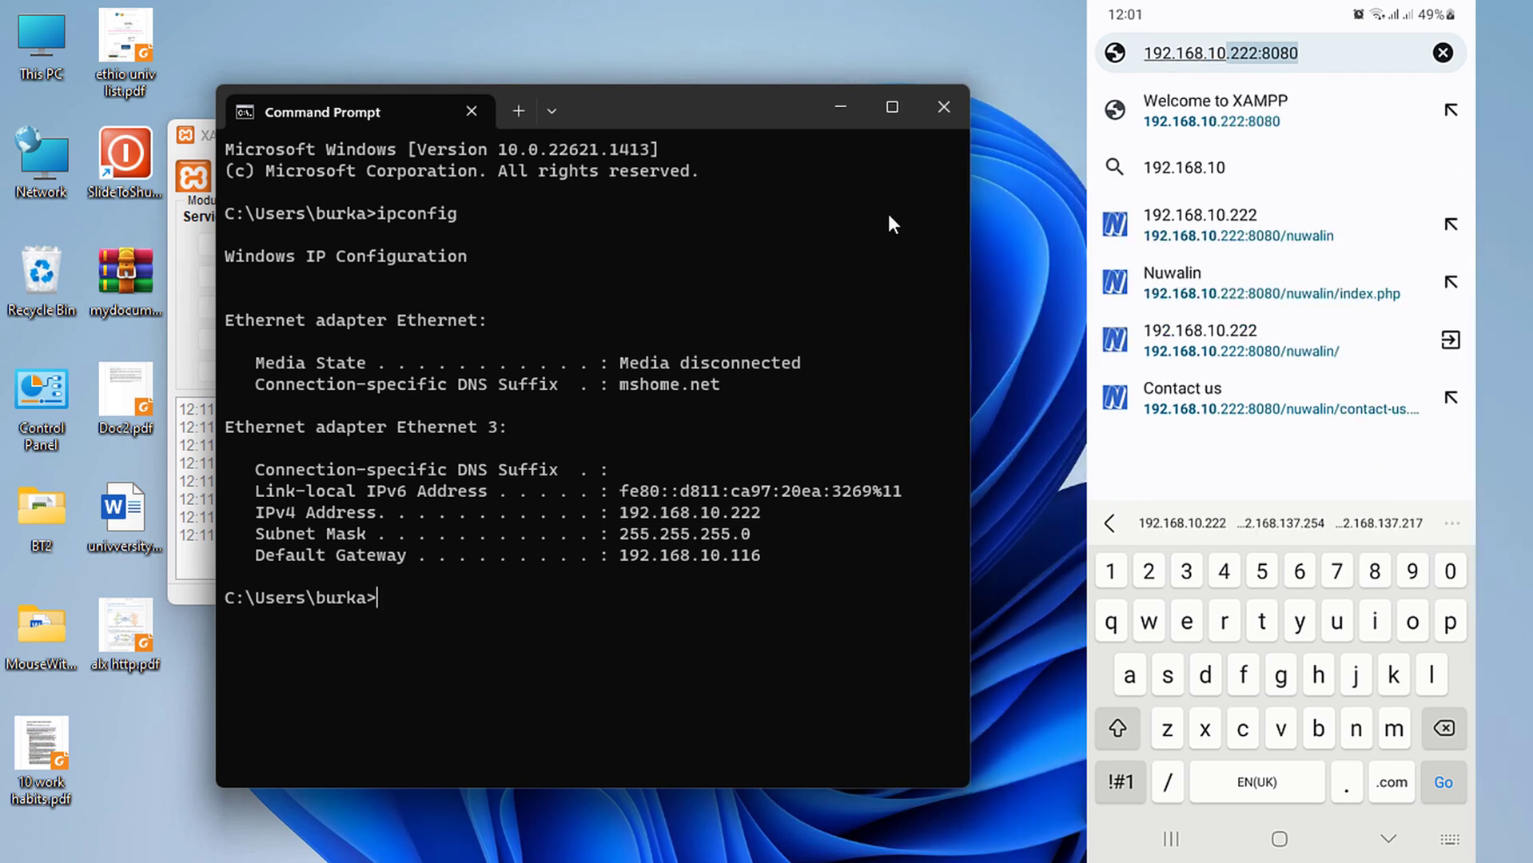
left_click_drag(730, 110, 612, 243)
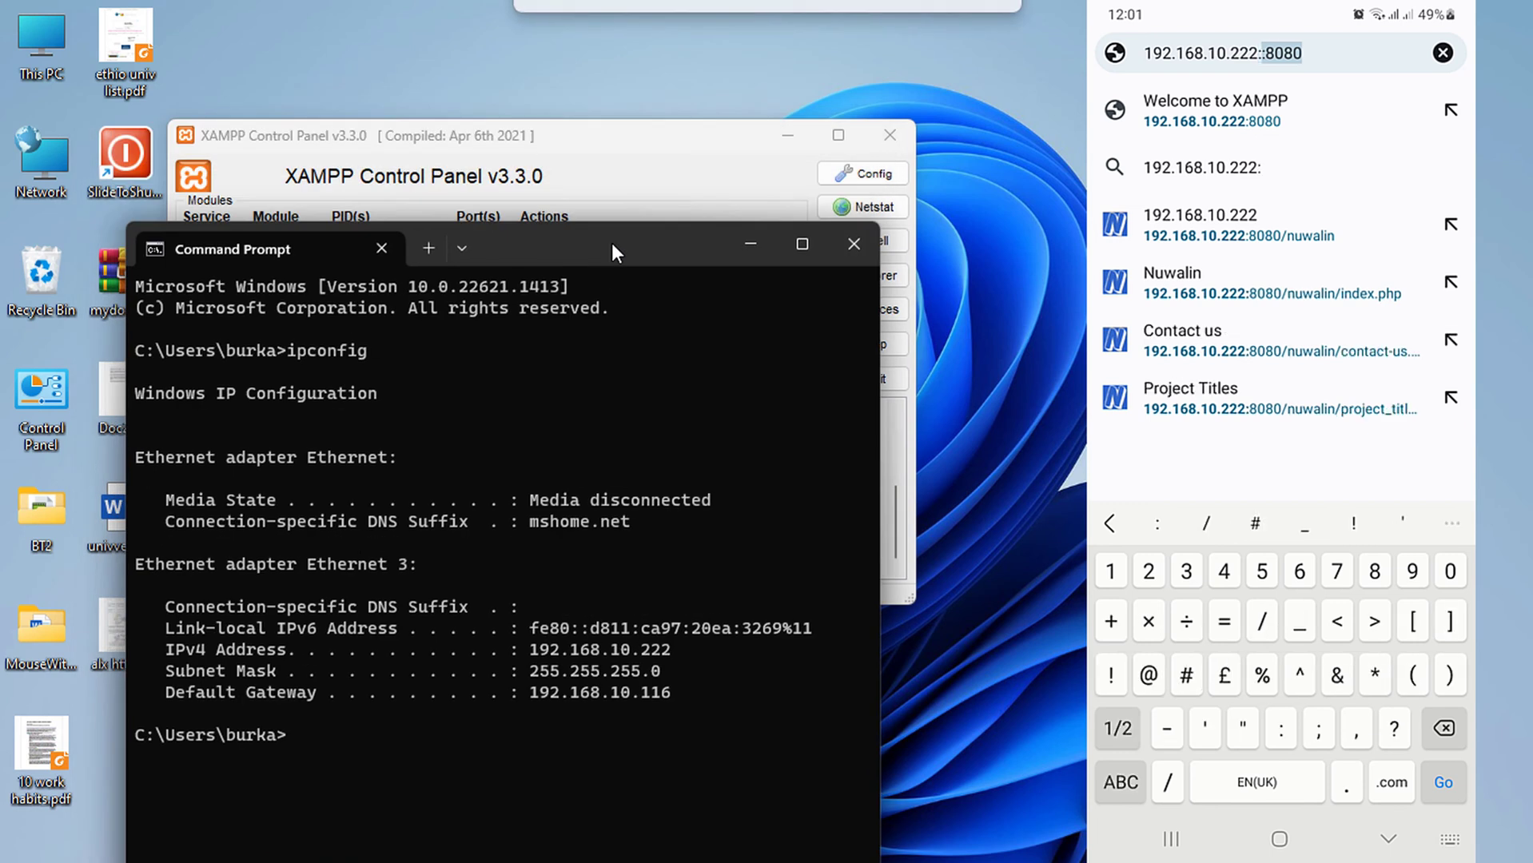
left_click_drag(521, 649, 689, 655)
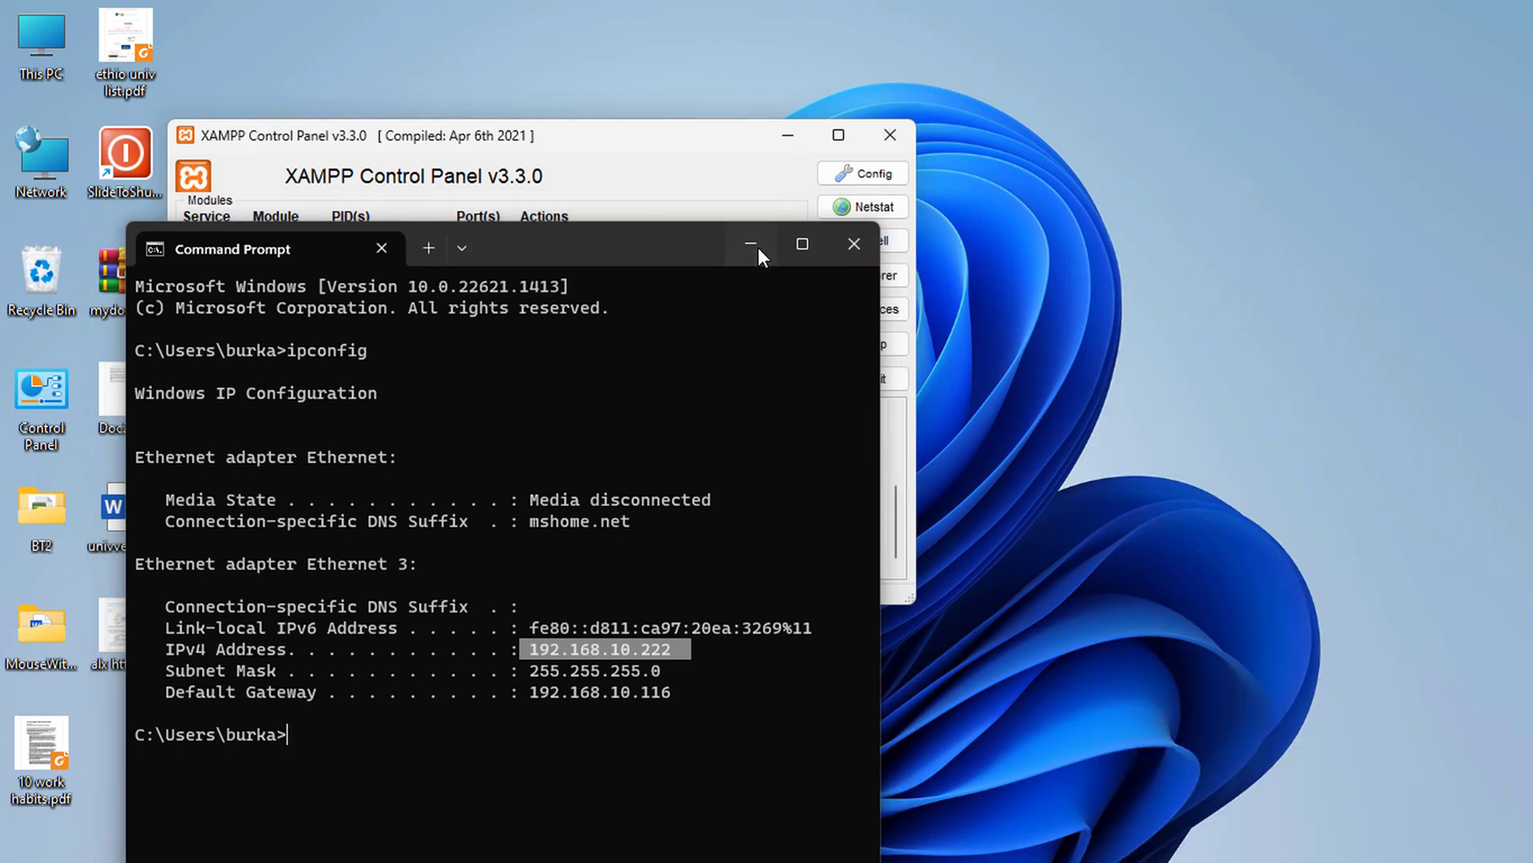
left_click(758, 247)
left_click(791, 137)
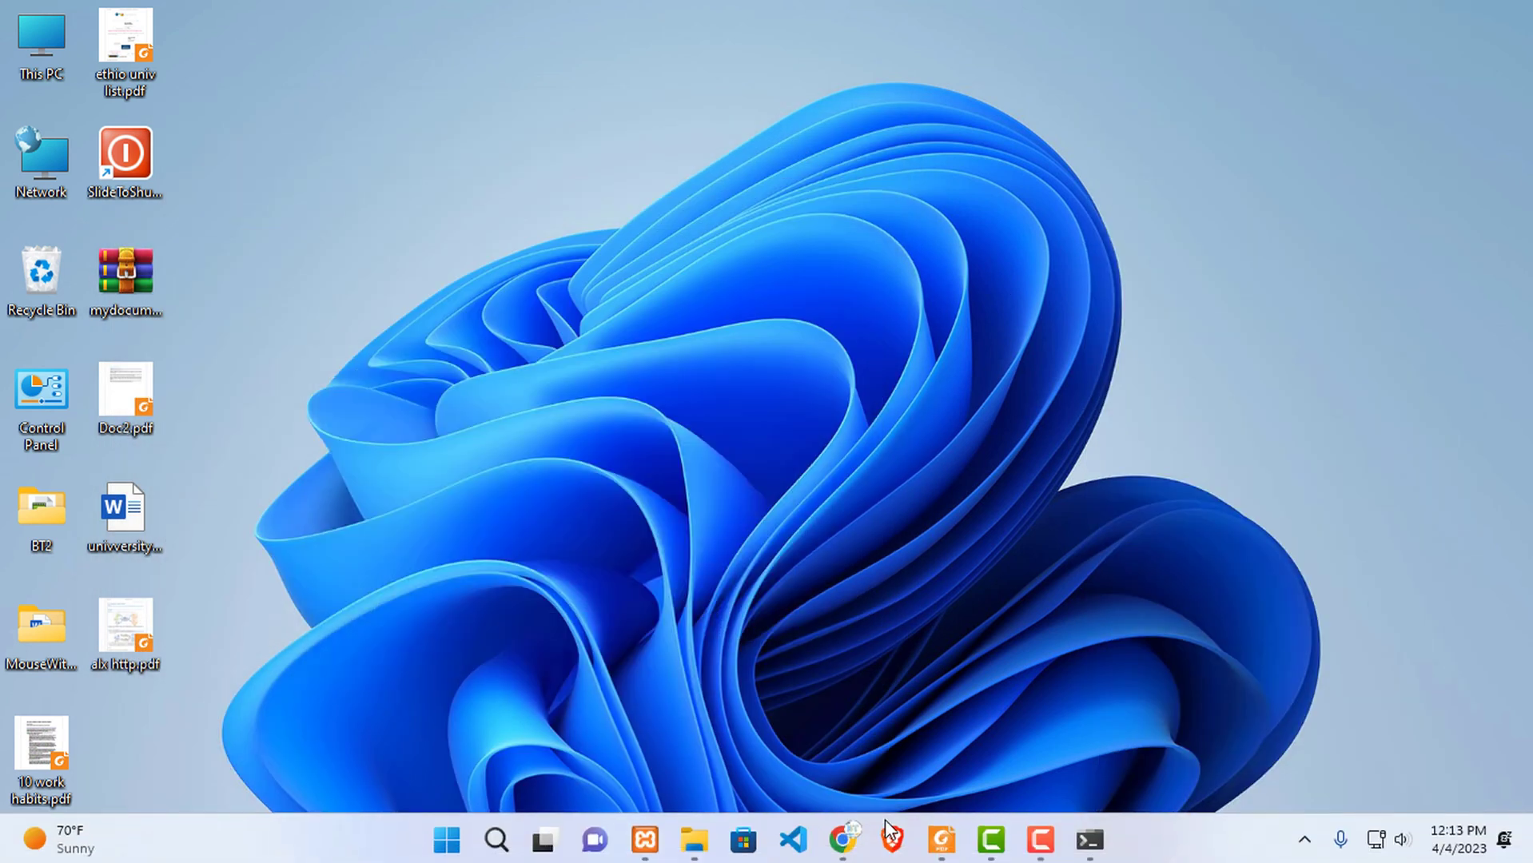
Step: Switch to Chrome and open 192.168.10.222:8080 in a new tab
left_click(843, 840)
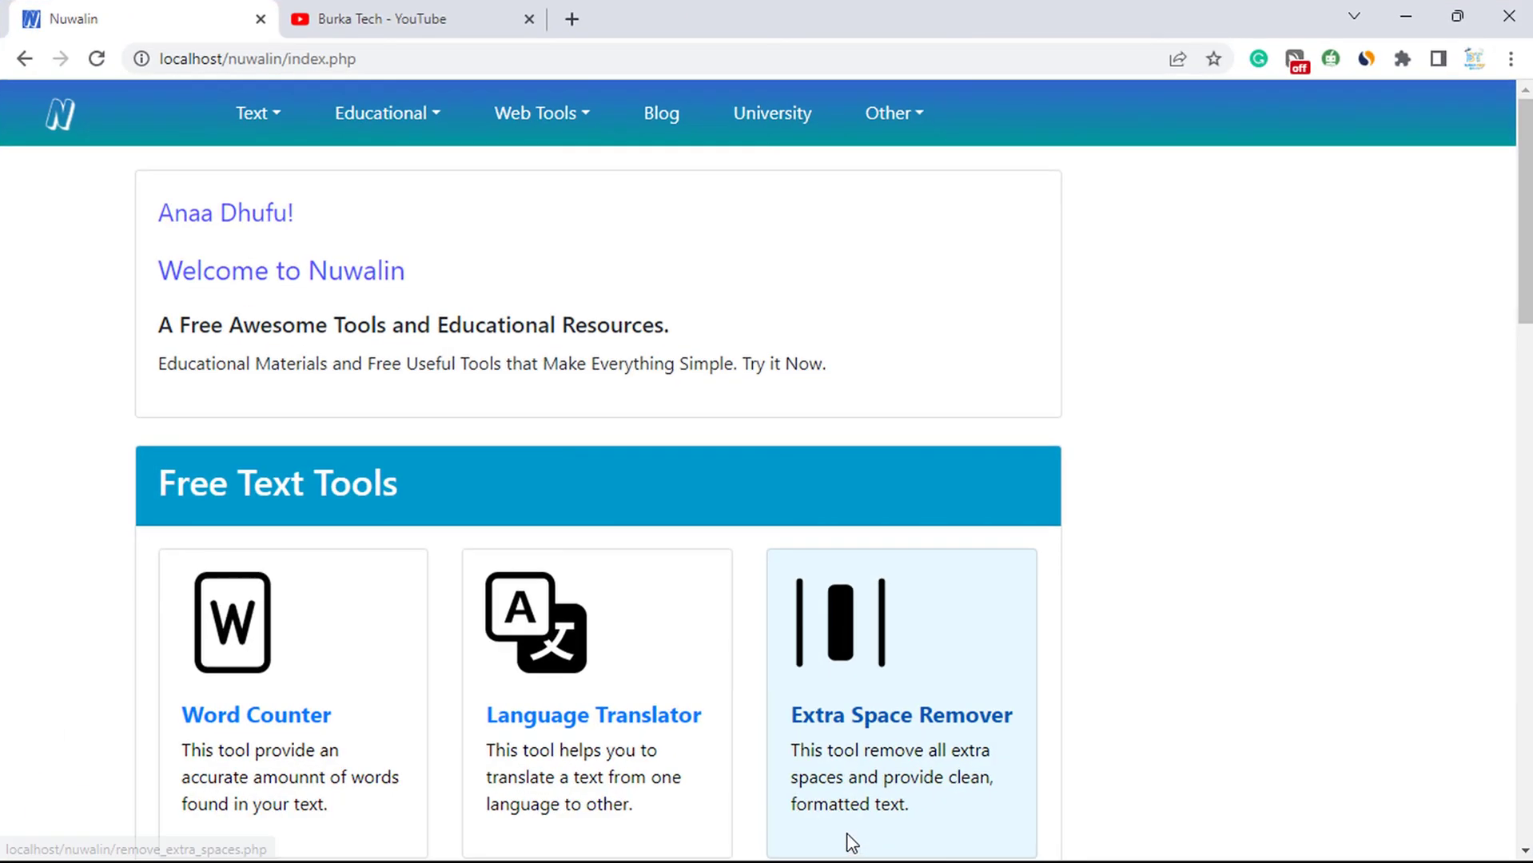
left_click(572, 20)
type("192.168.10.222:8080")
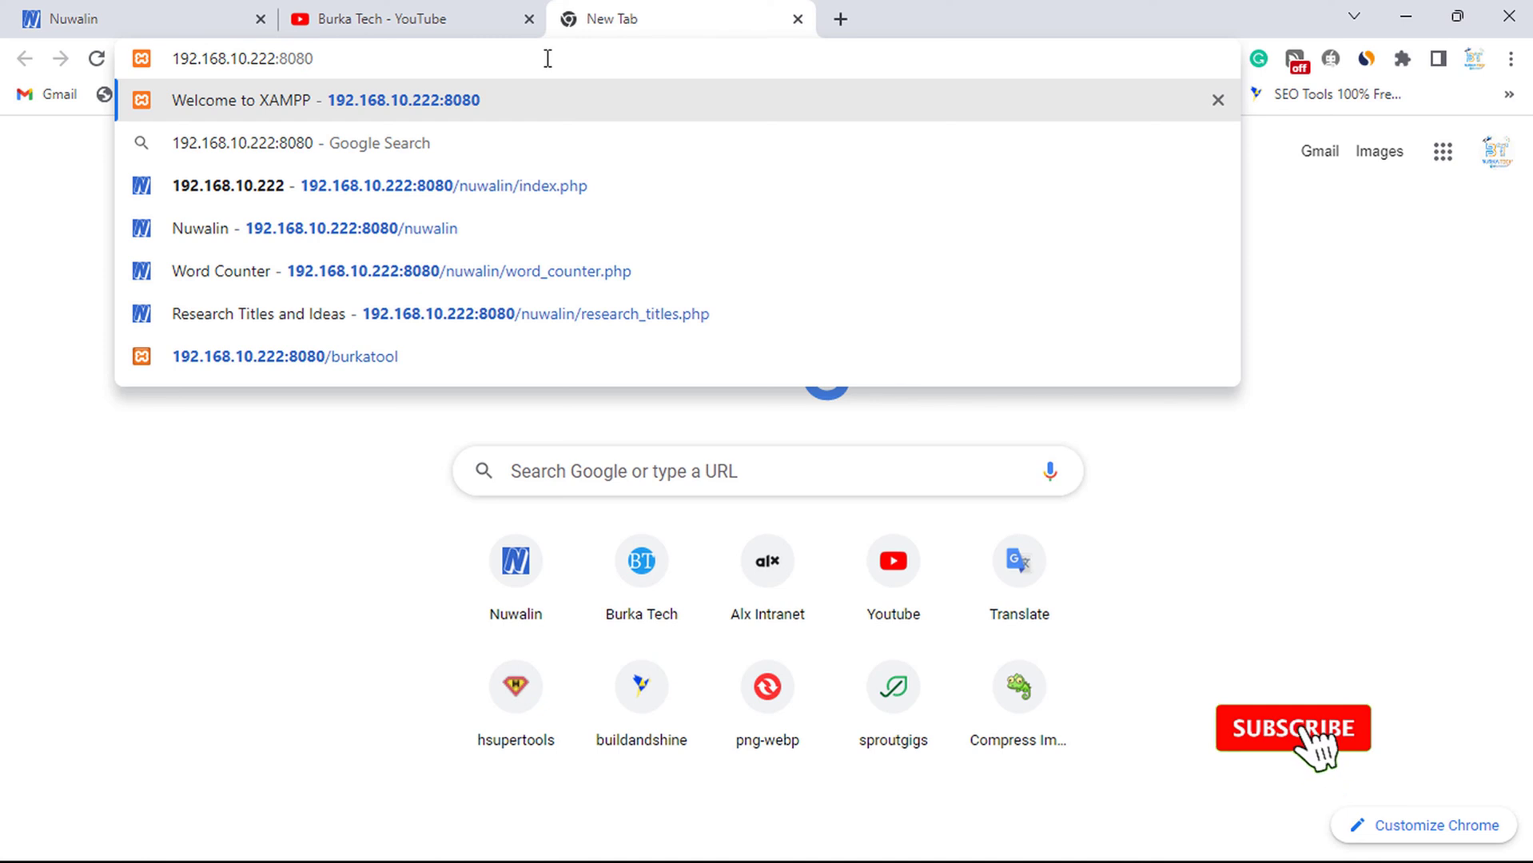
key("Return")
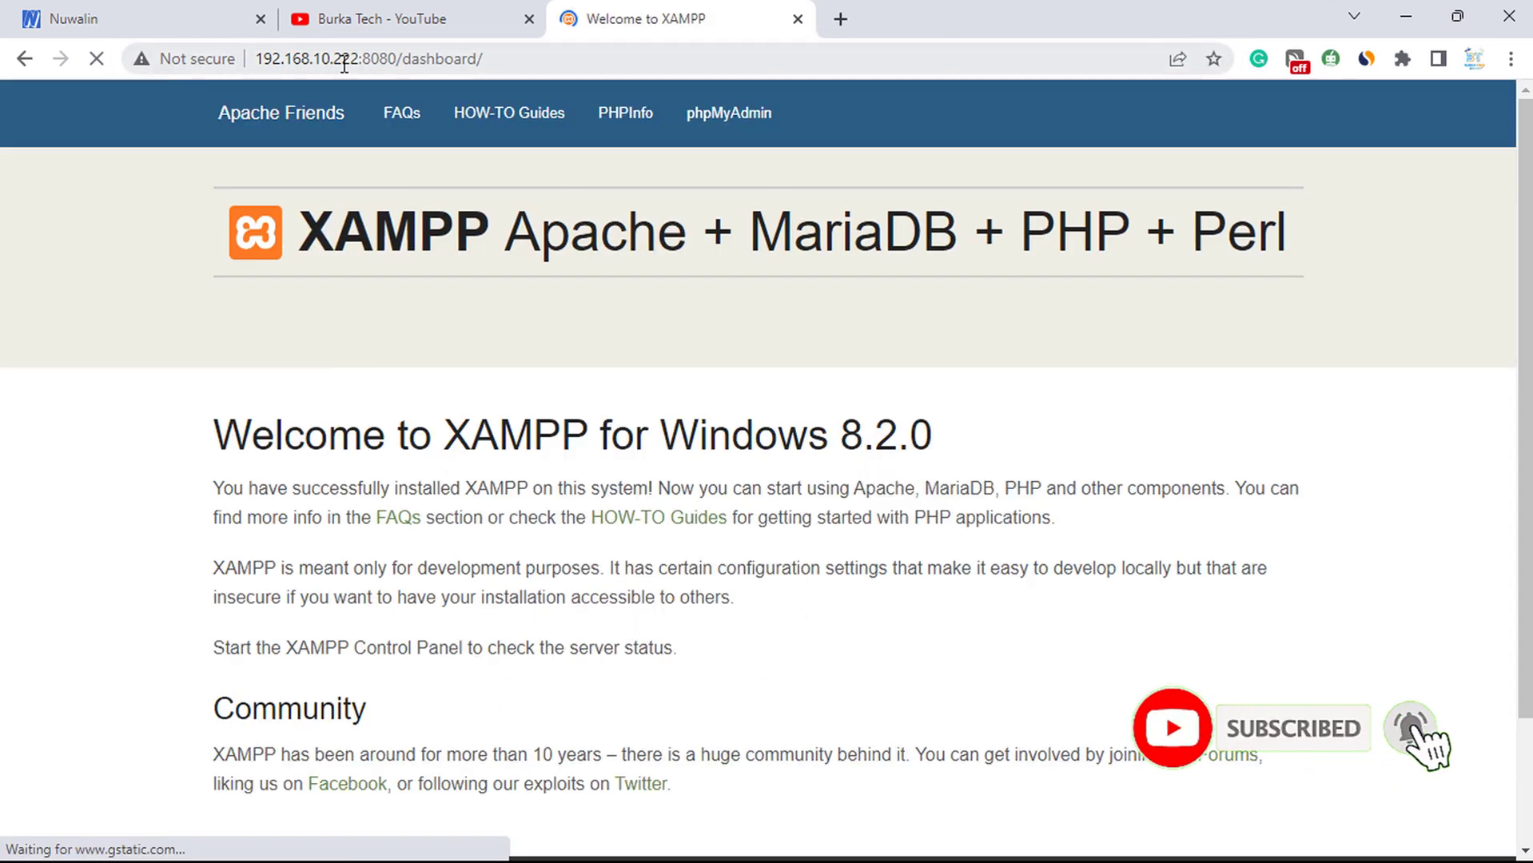
Step: Replace the dashboard path in the address with nuwalin and load 192.168.10.222:8080/nuwalin
left_click_drag(402, 58, 483, 59)
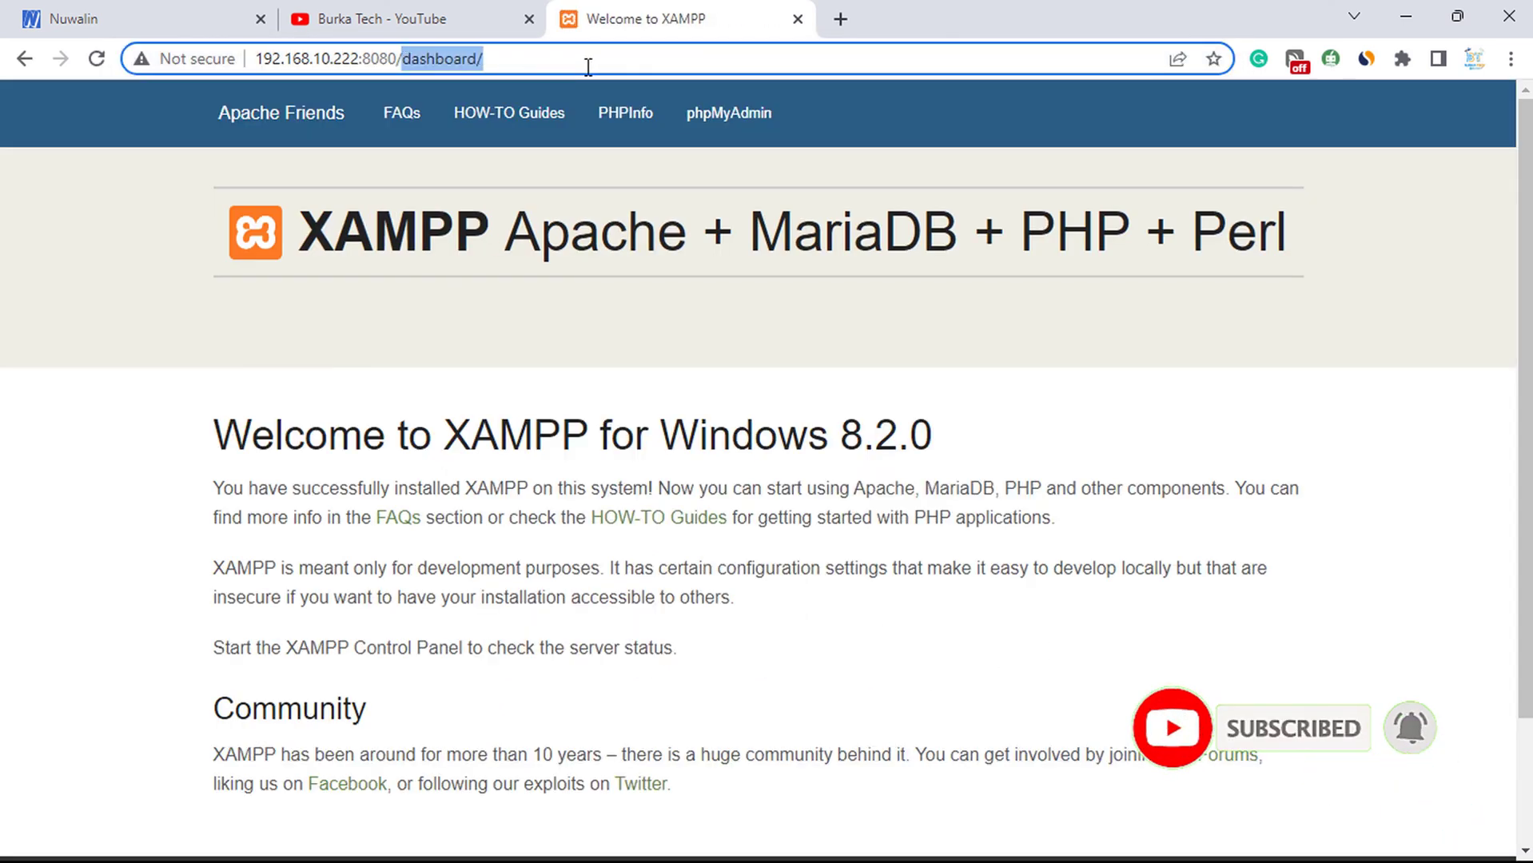
type("nuwali")
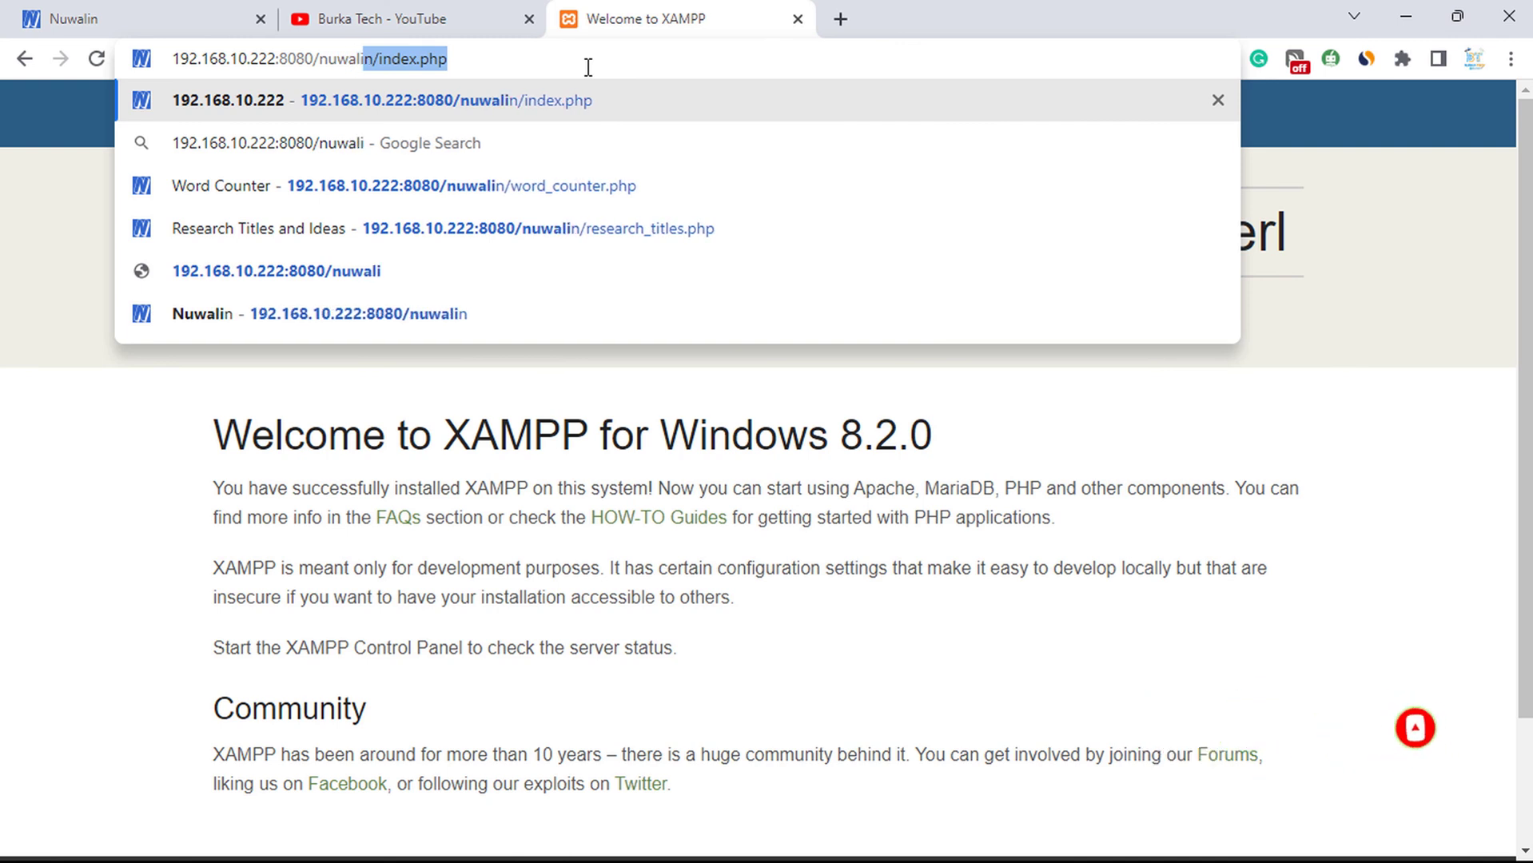
type("n")
key("Return")
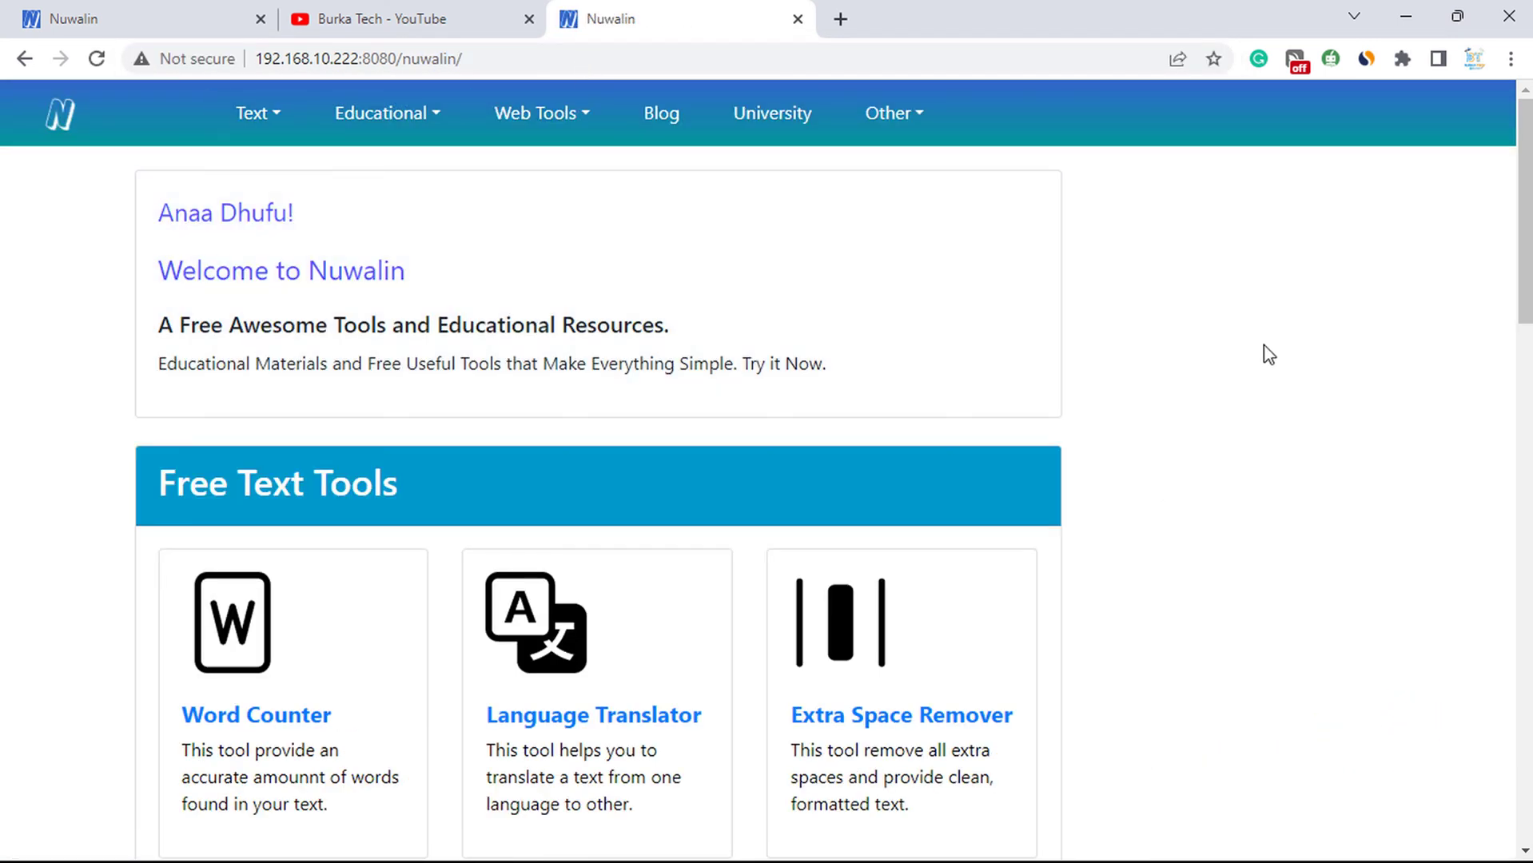
Step: Minimize the browser, bring back the XAMPP Control Panel and reposition its window slightly
left_click(1411, 10)
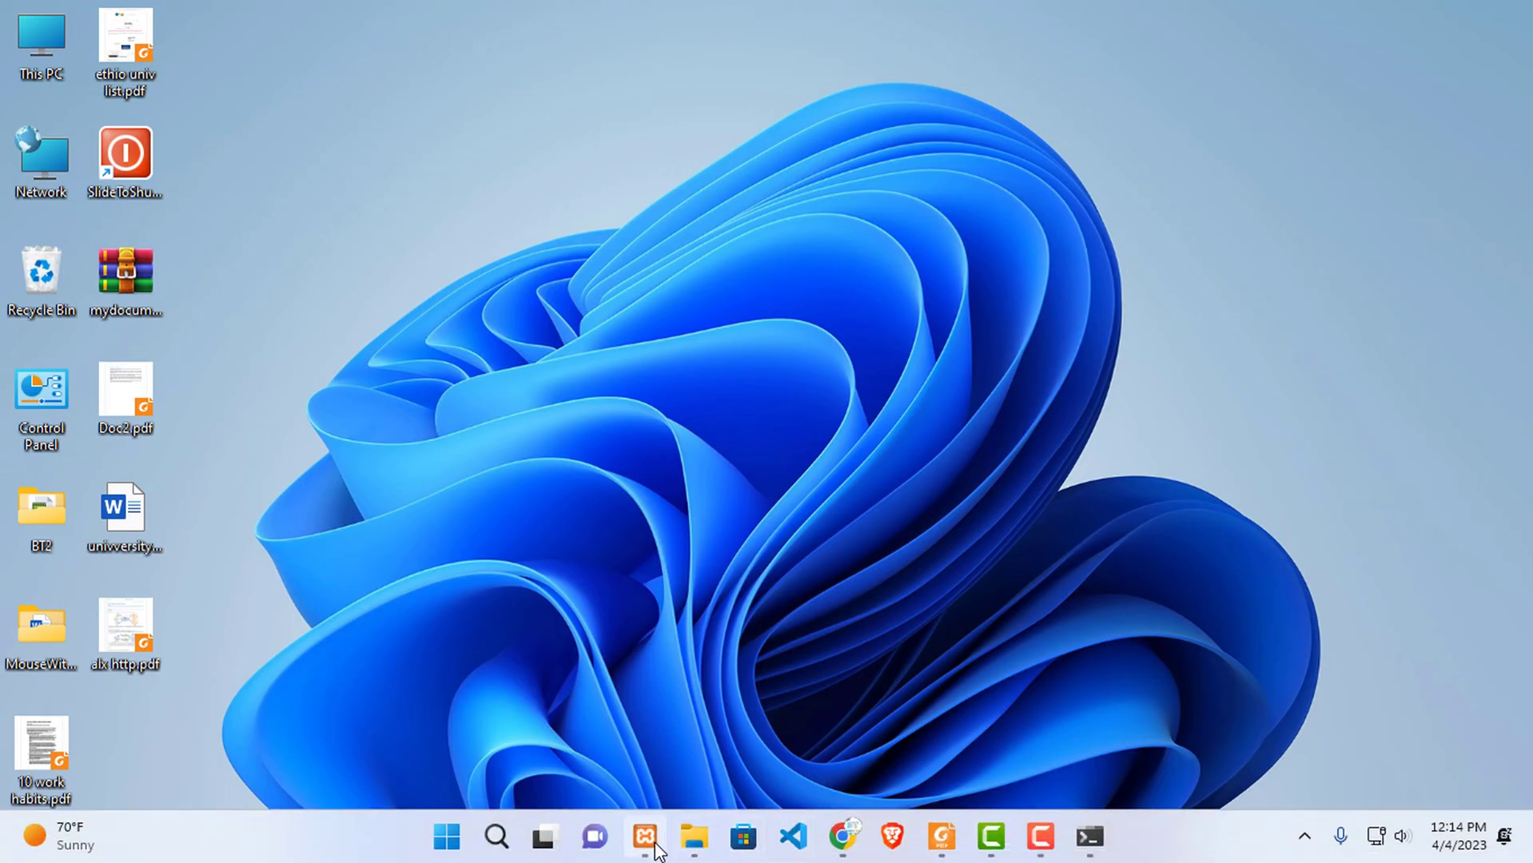
left_click(655, 844)
left_click_drag(626, 150, 606, 156)
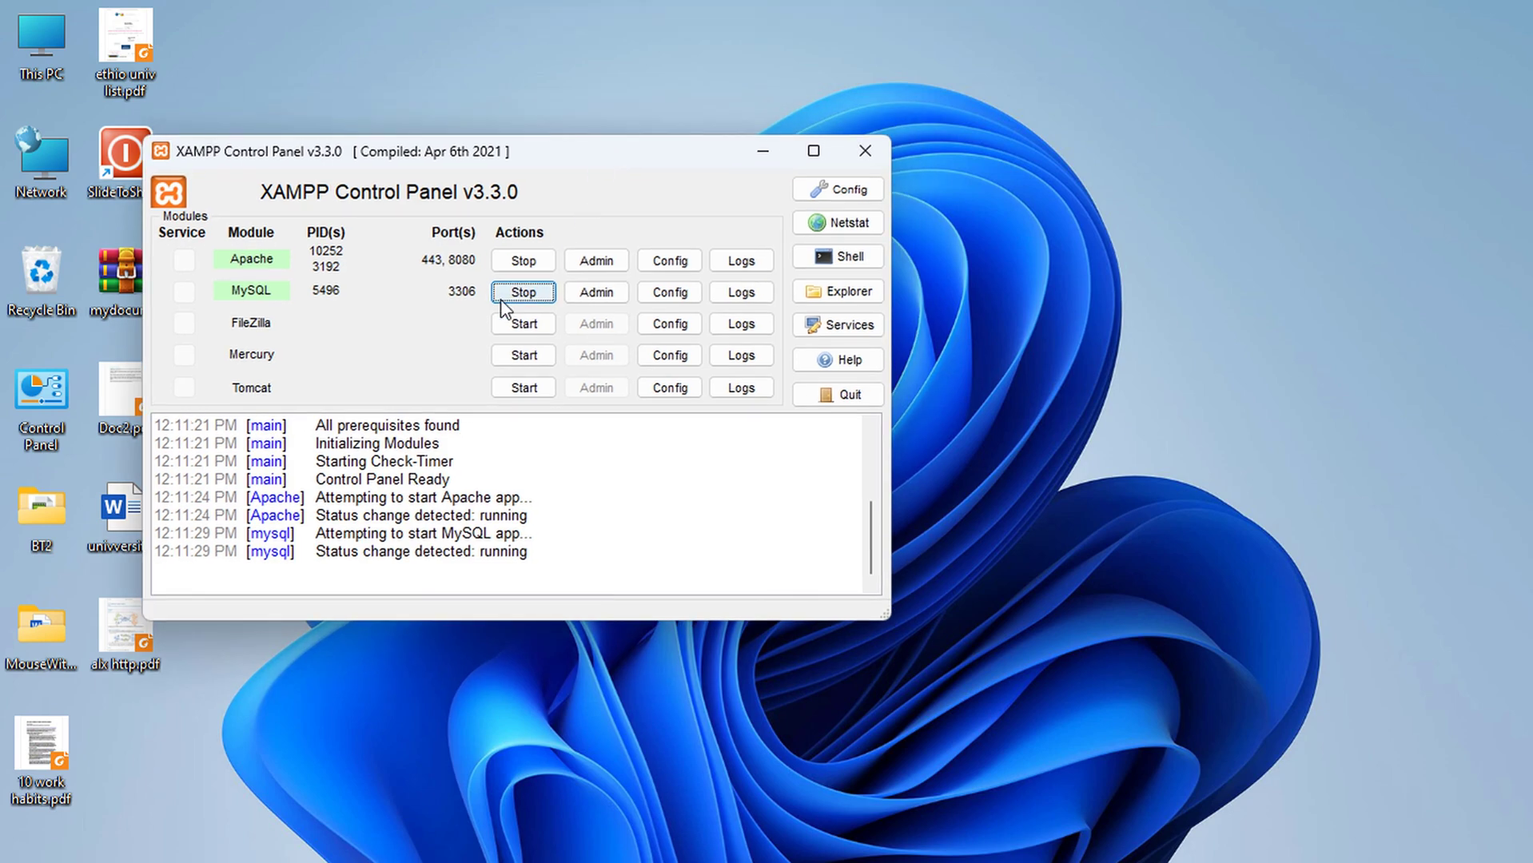